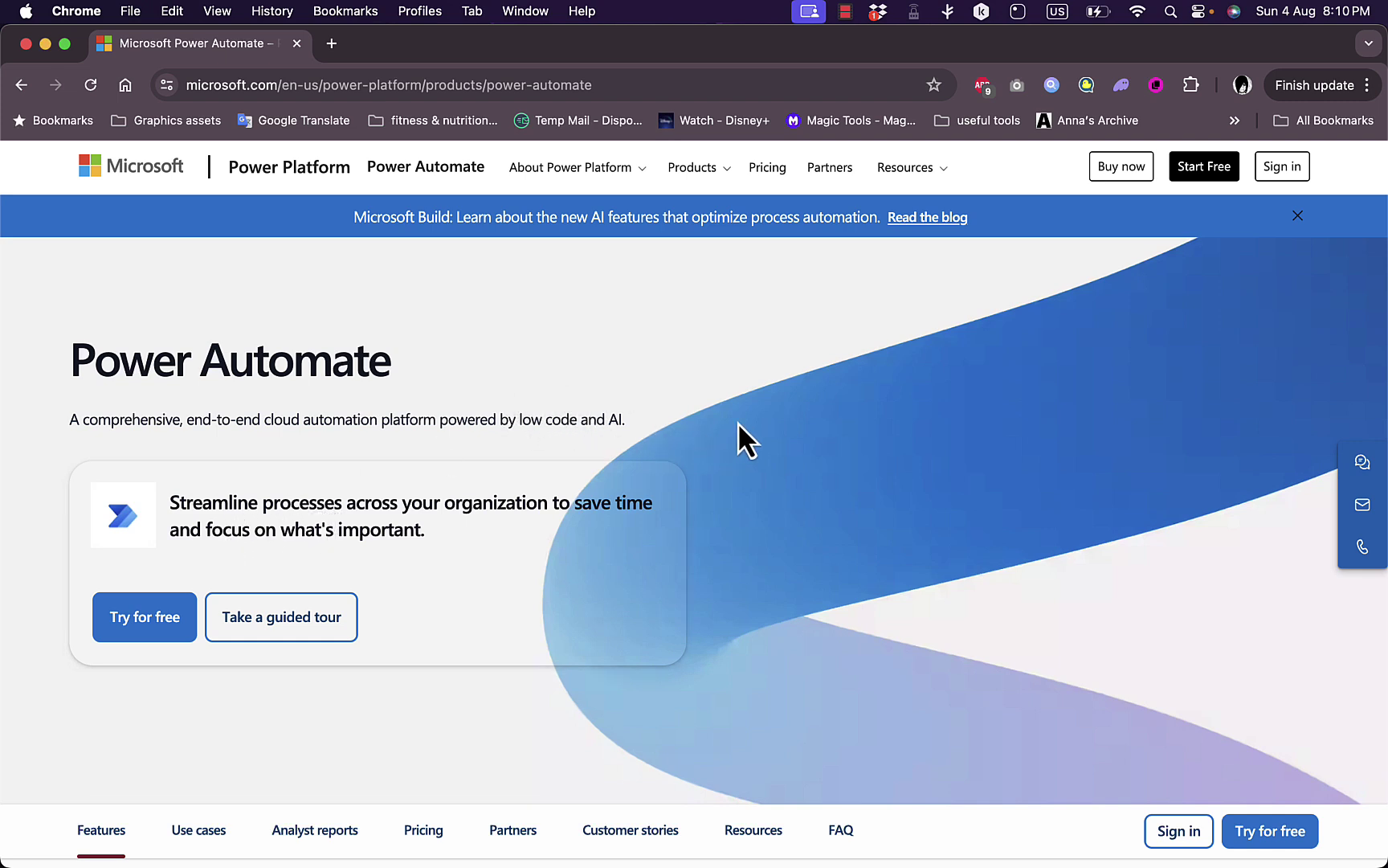
Search Google for Microsoft Power Automate in a new tab, then close the search results tab.
{"action": "left_click", "coordinate": [336, 44]}
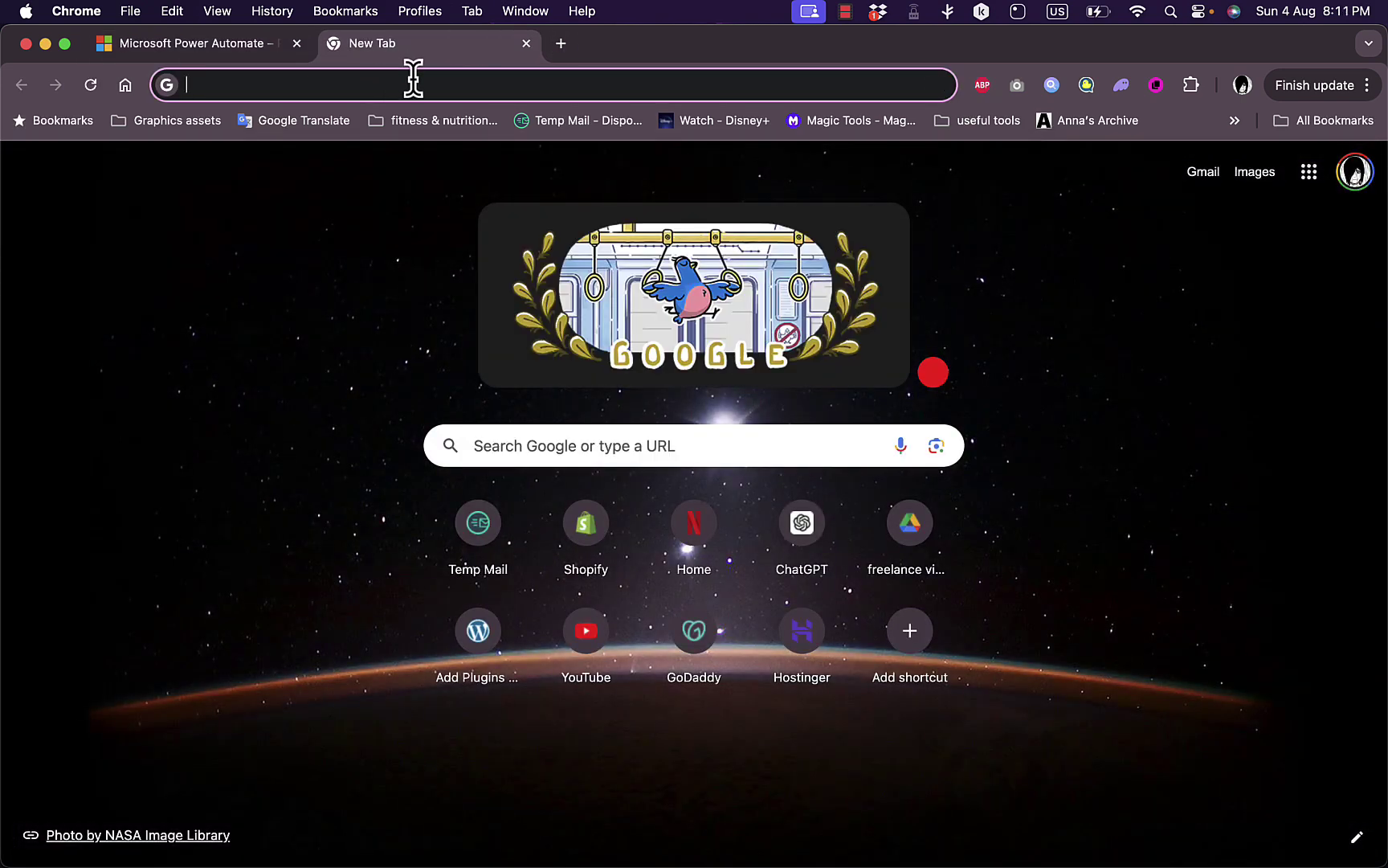
{"action": "type", "text": "microsoft "}
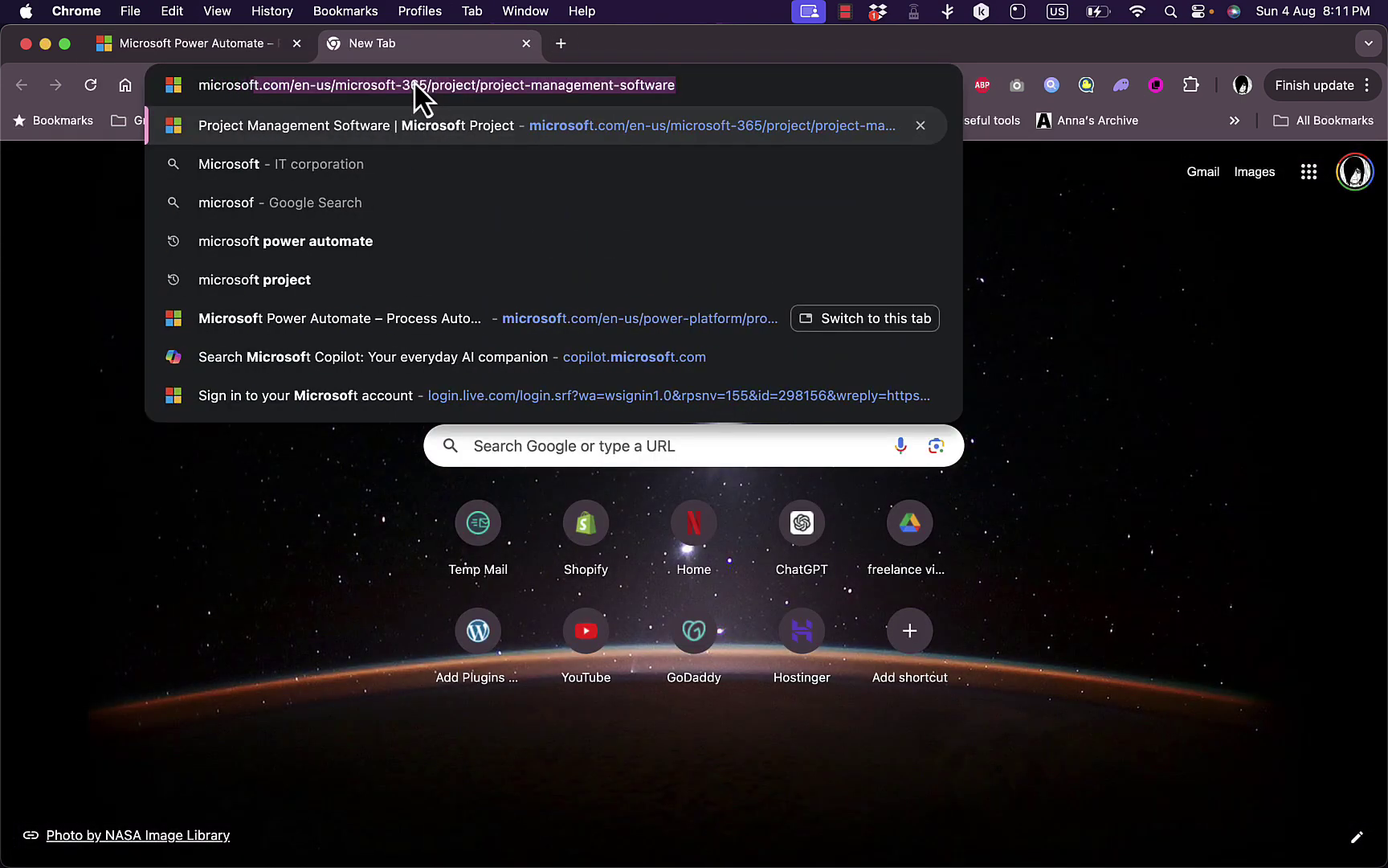
{"action": "type", "text": "power"}
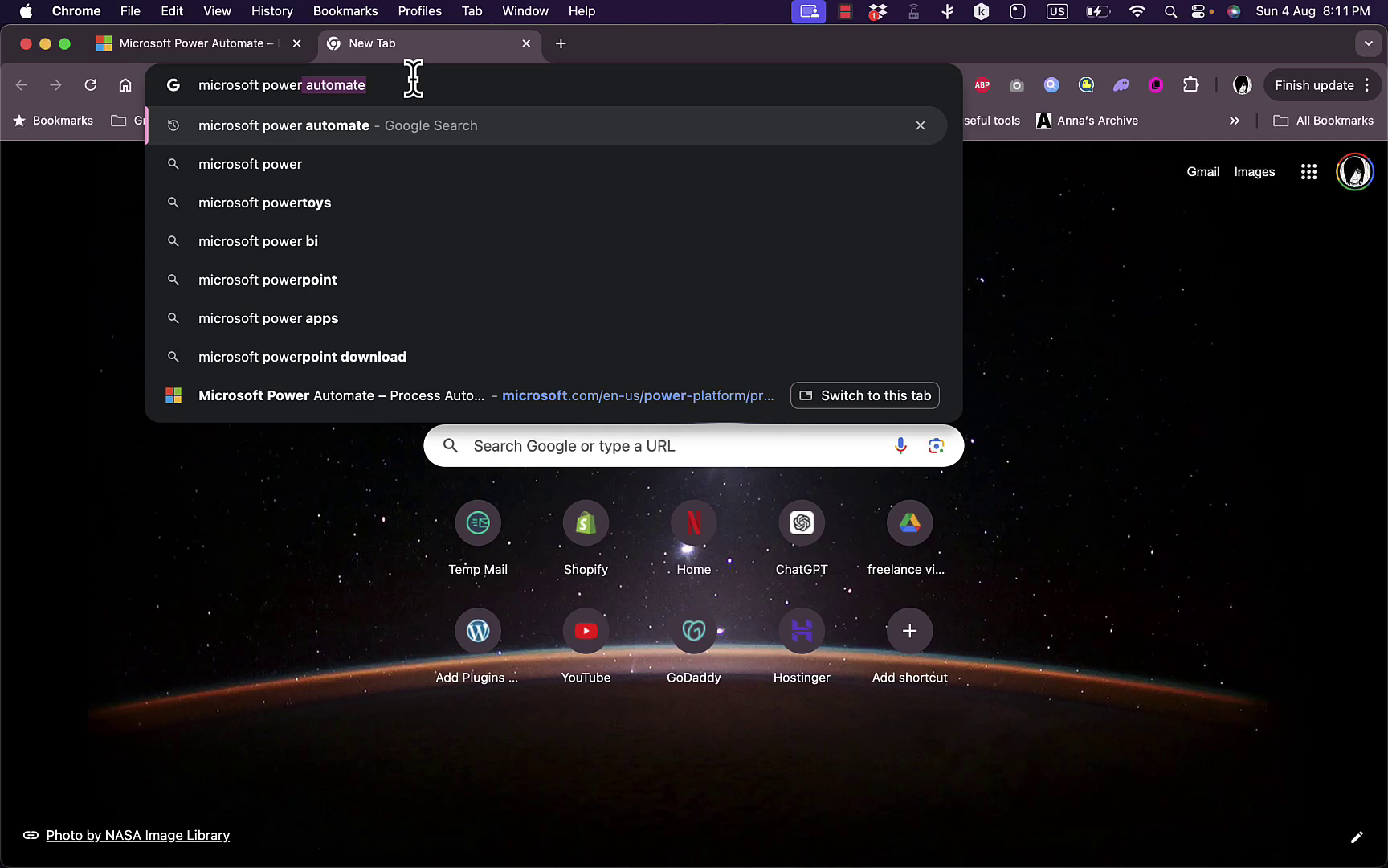
{"action": "key", "text": "Return"}
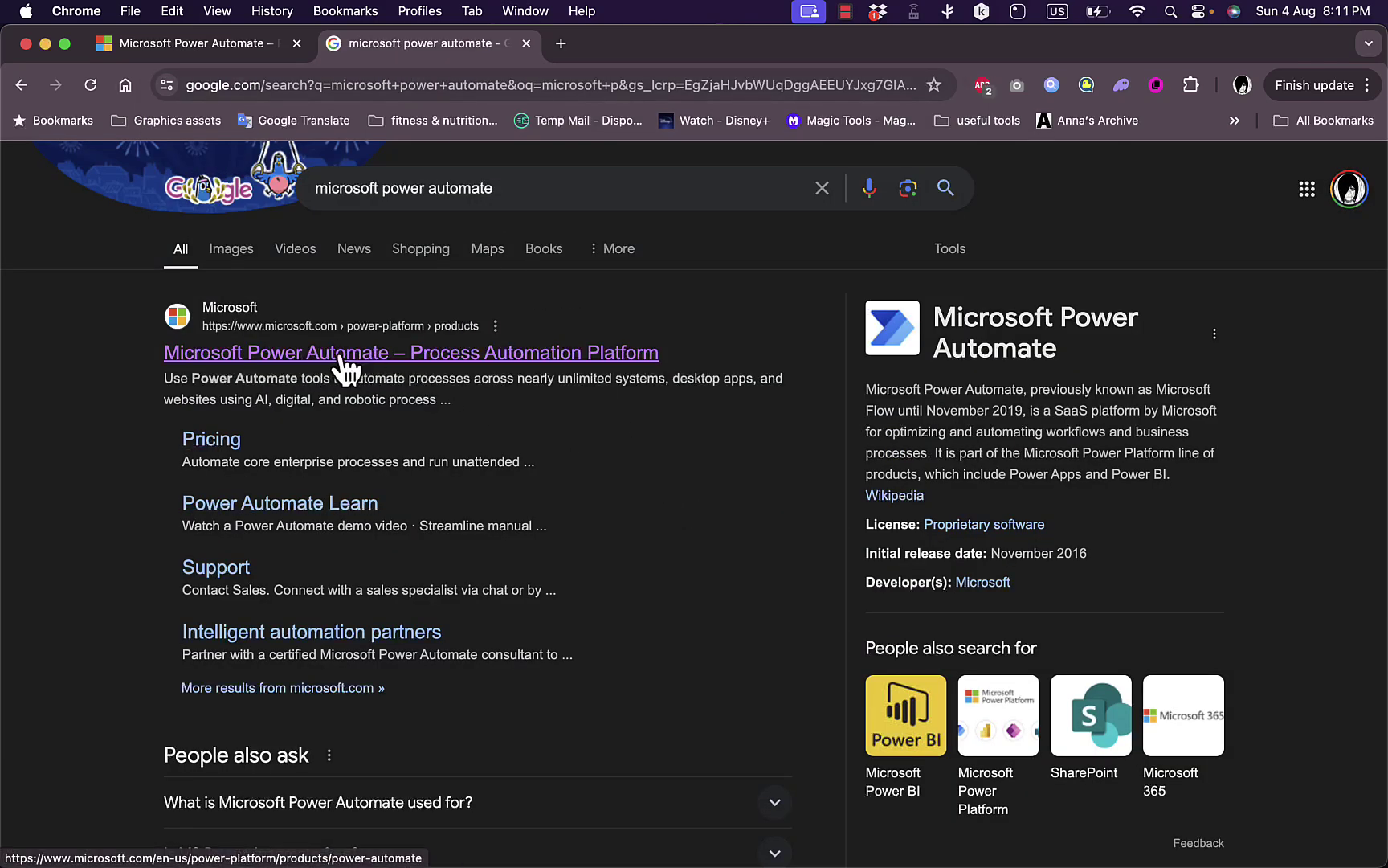
{"action": "left_click", "coordinate": [526, 44]}
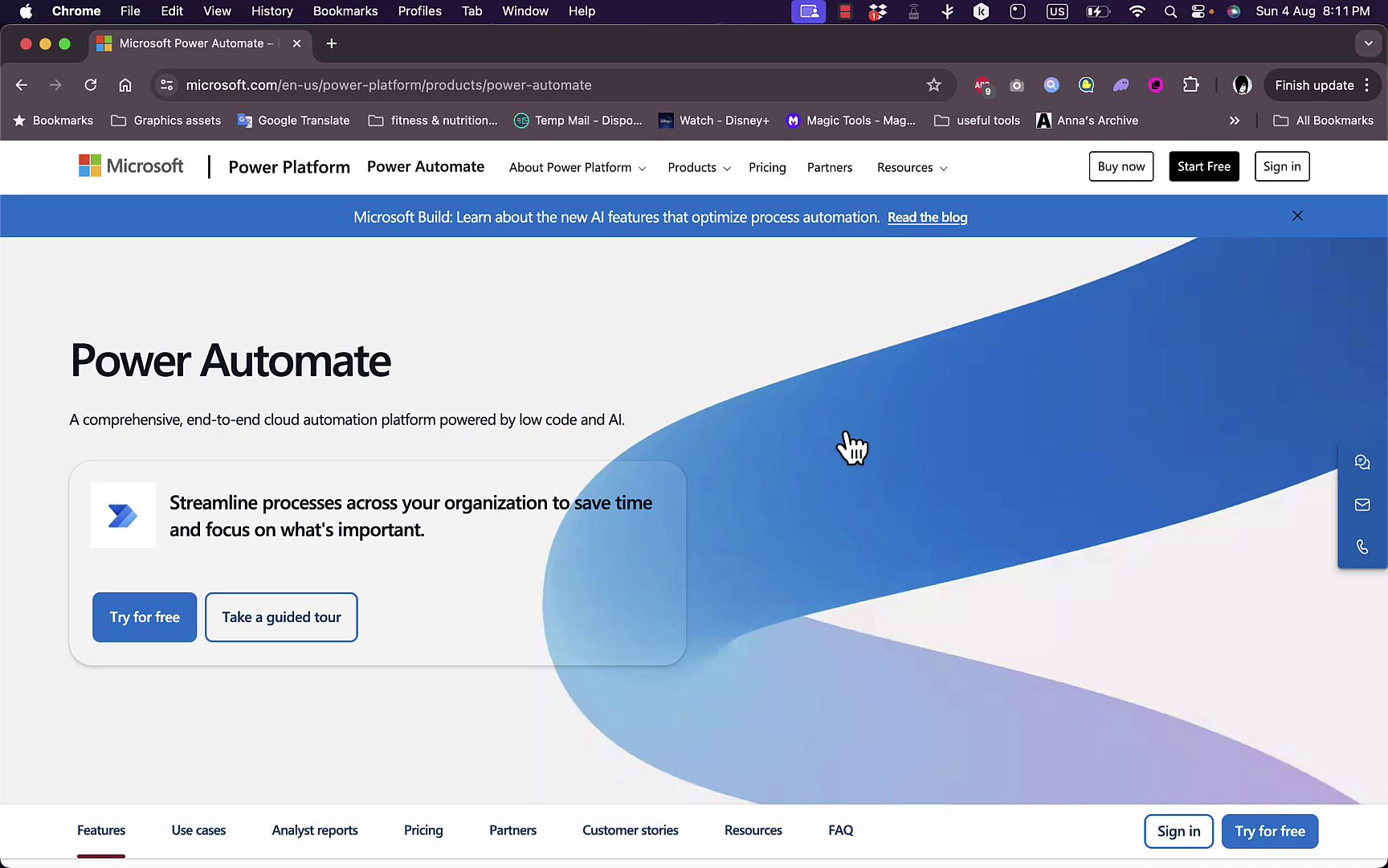
Expand the Automate, Orchestrate and Extend descriptions under 'Automate and optimize business processes'.
{"action": "scroll", "coordinate": [852, 447], "scroll_direction": "down", "scroll_amount": 10}
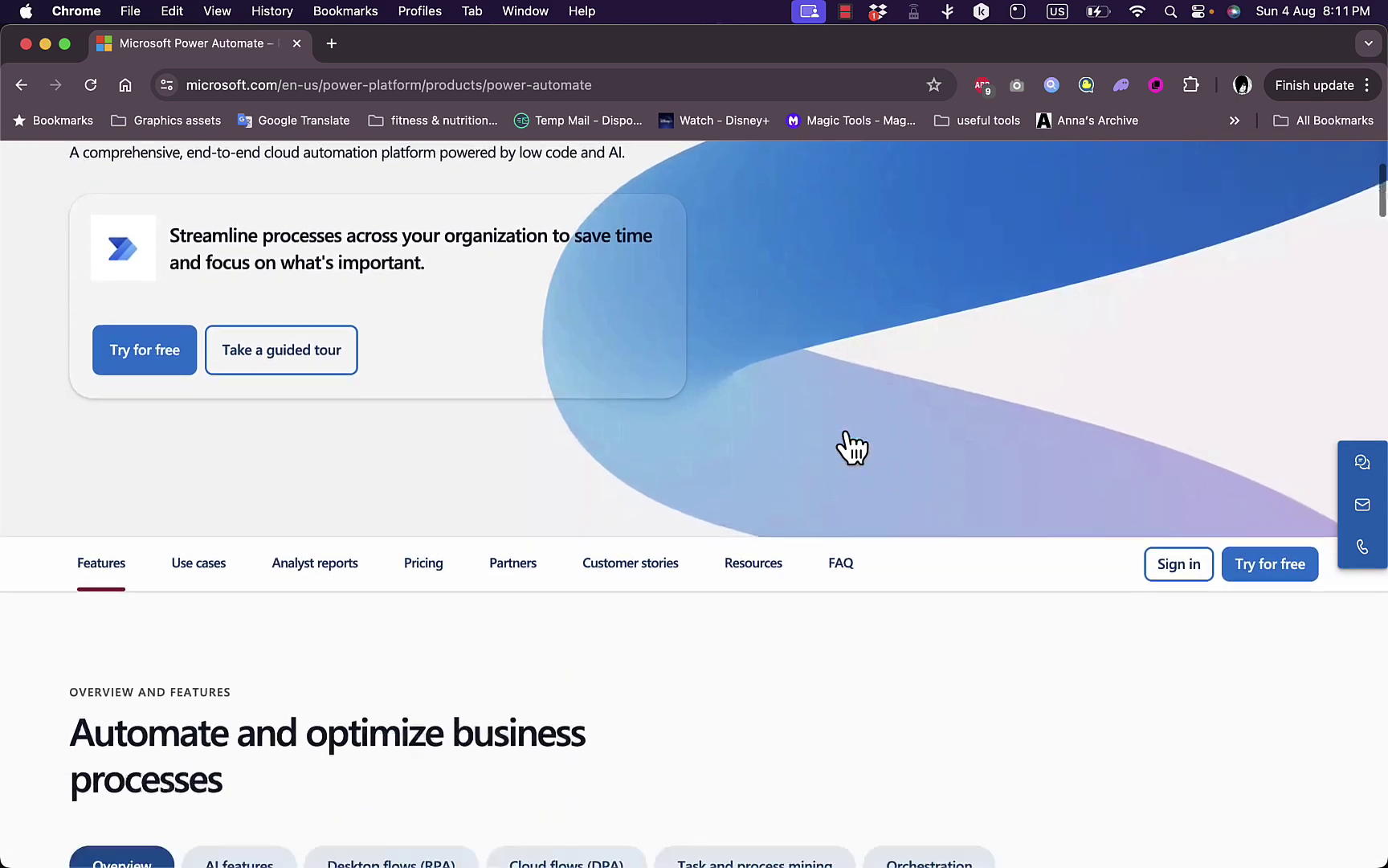
{"action": "scroll", "coordinate": [852, 447], "scroll_direction": "down", "scroll_amount": 1}
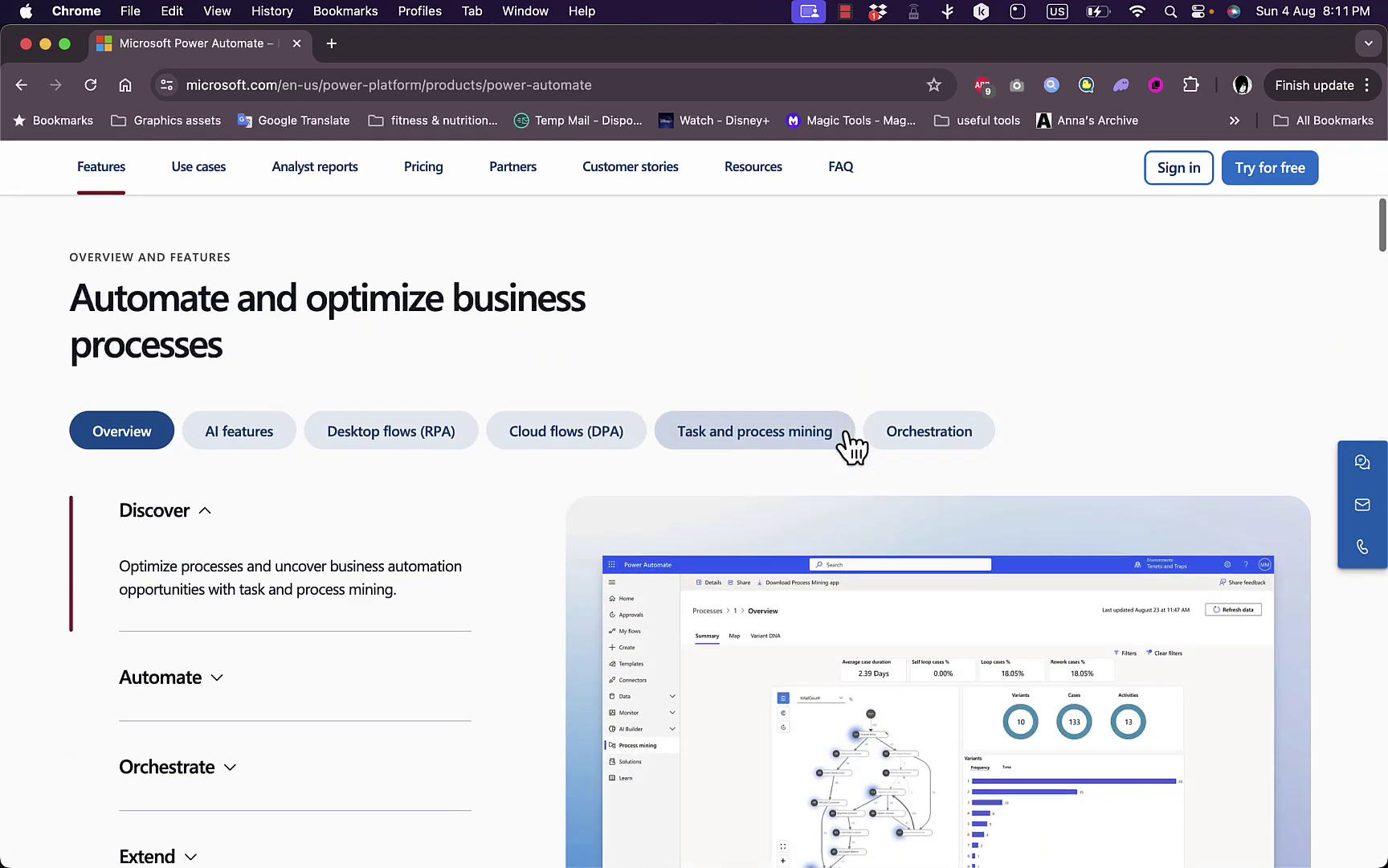
{"action": "scroll", "coordinate": [846, 448], "scroll_direction": "down", "scroll_amount": 2}
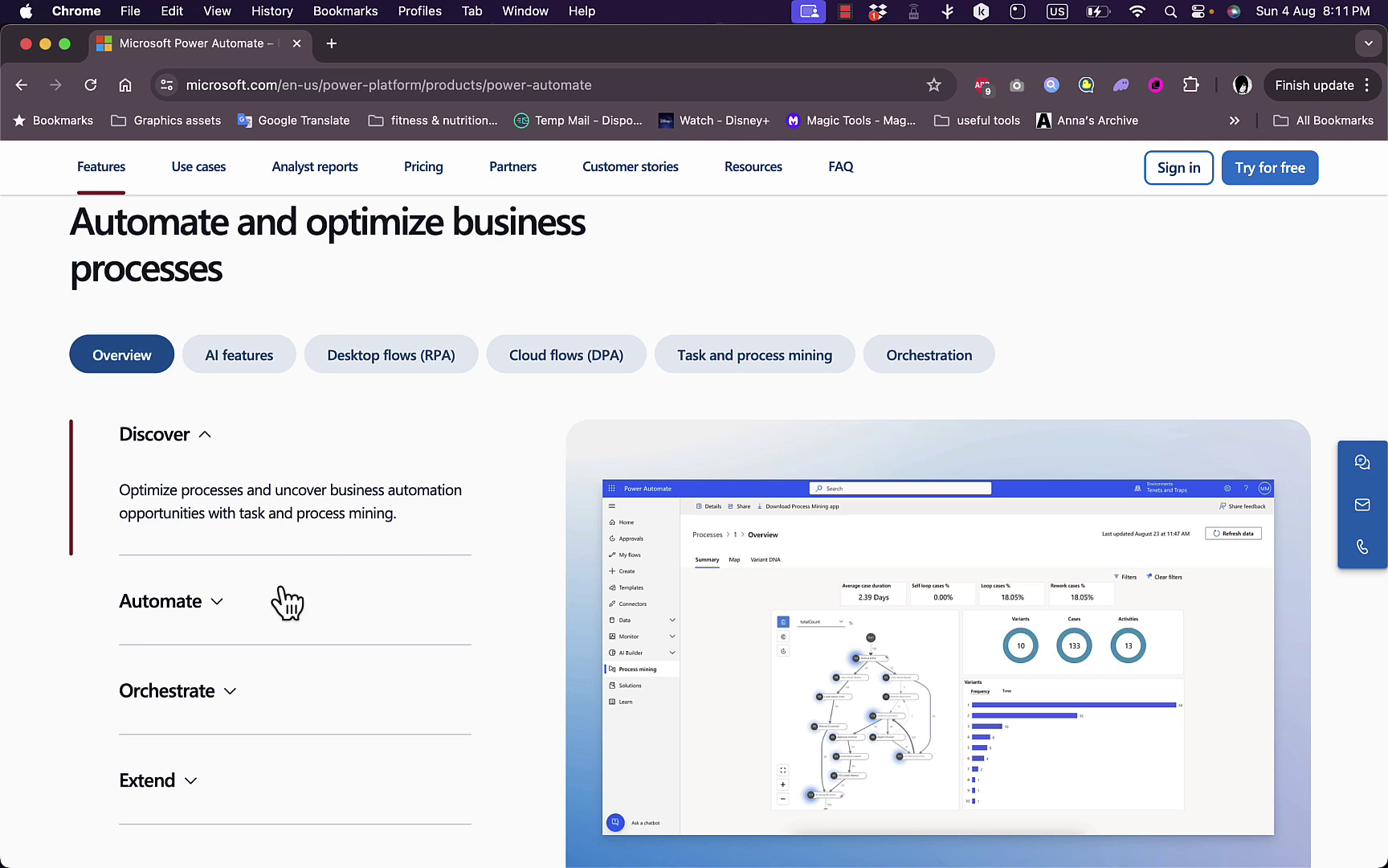
{"action": "left_click", "coordinate": [222, 608]}
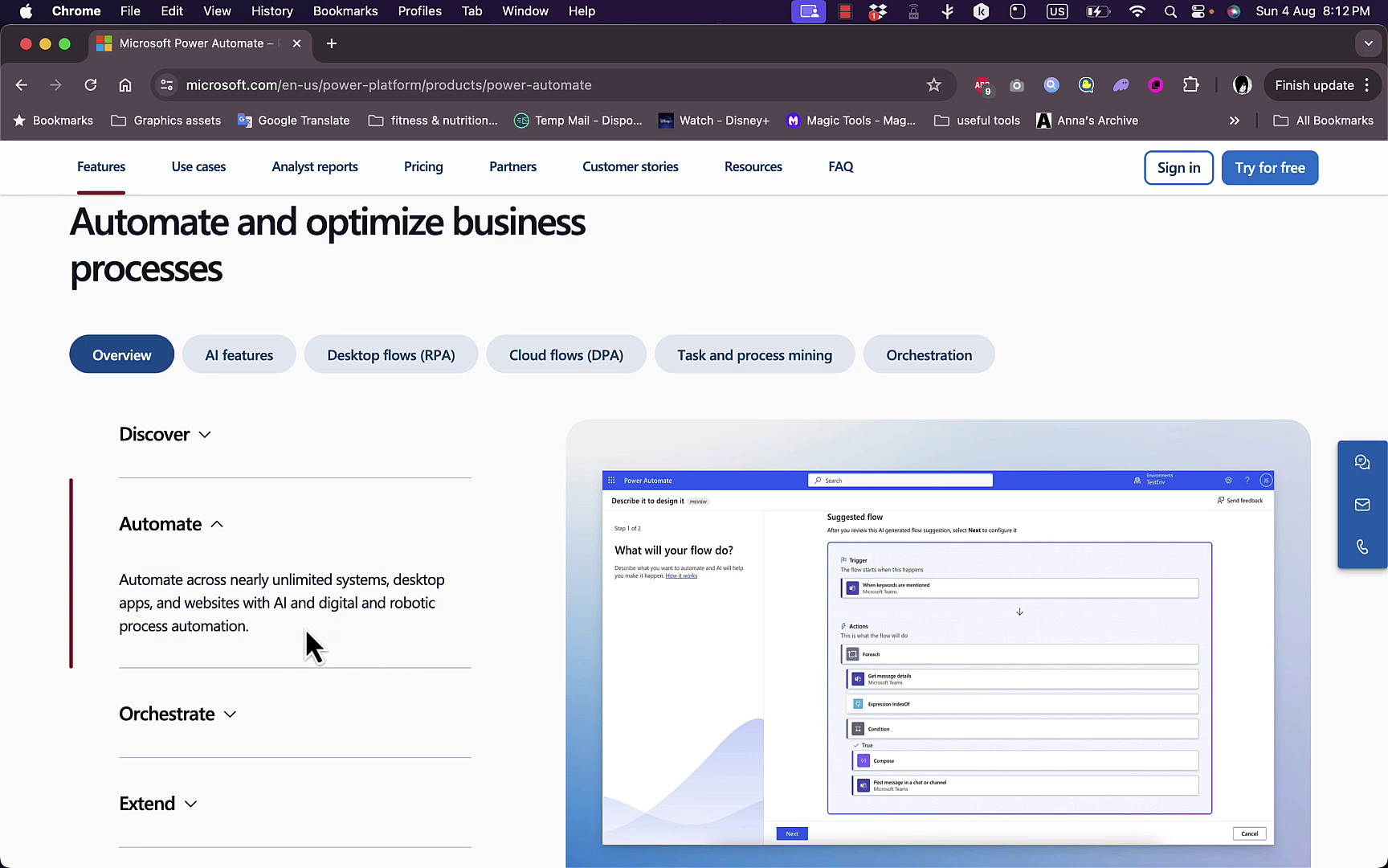
{"action": "left_click", "coordinate": [225, 708]}
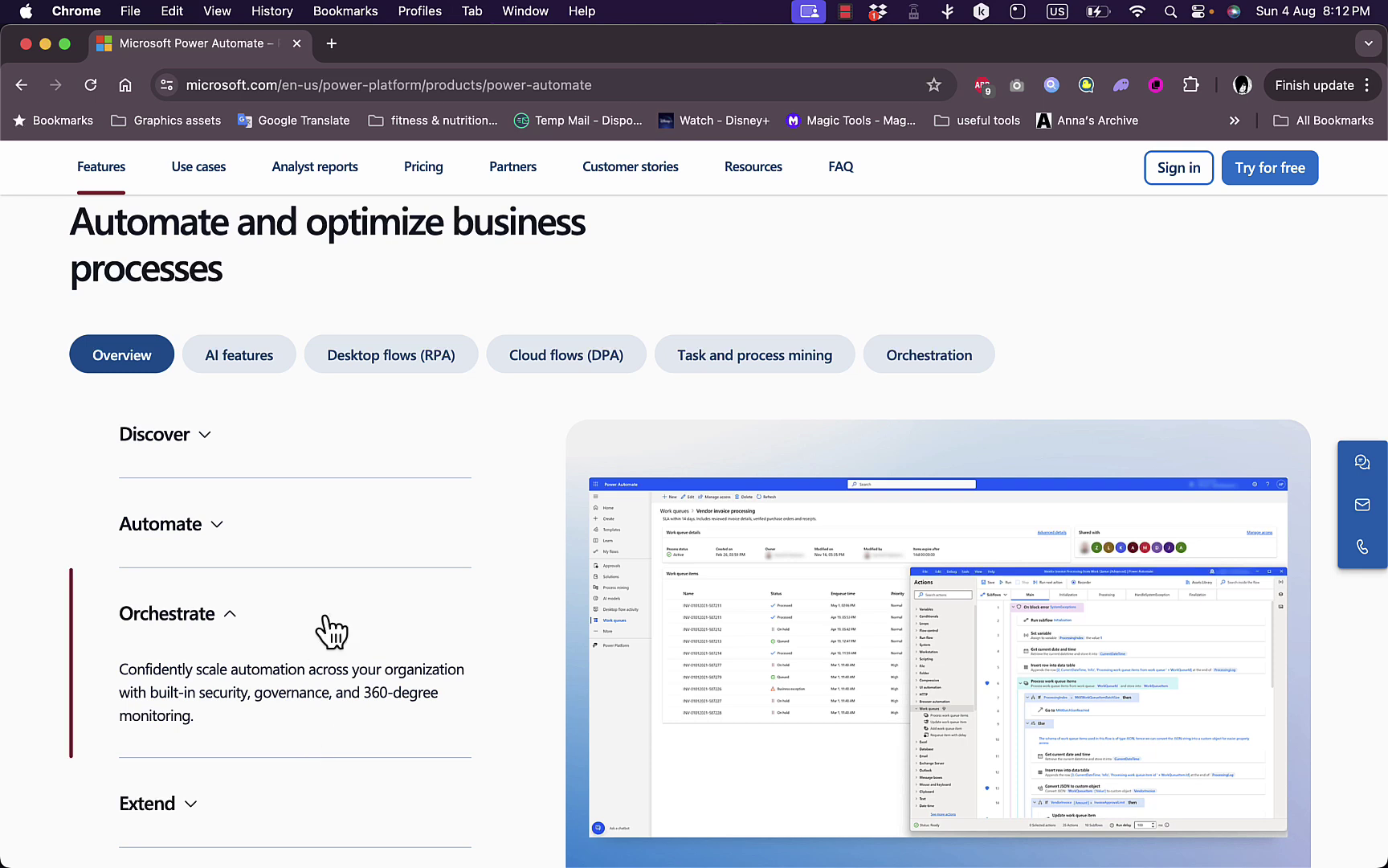
{"action": "scroll", "coordinate": [331, 630], "scroll_direction": "down", "scroll_amount": 3}
{"action": "left_click", "coordinate": [175, 617]}
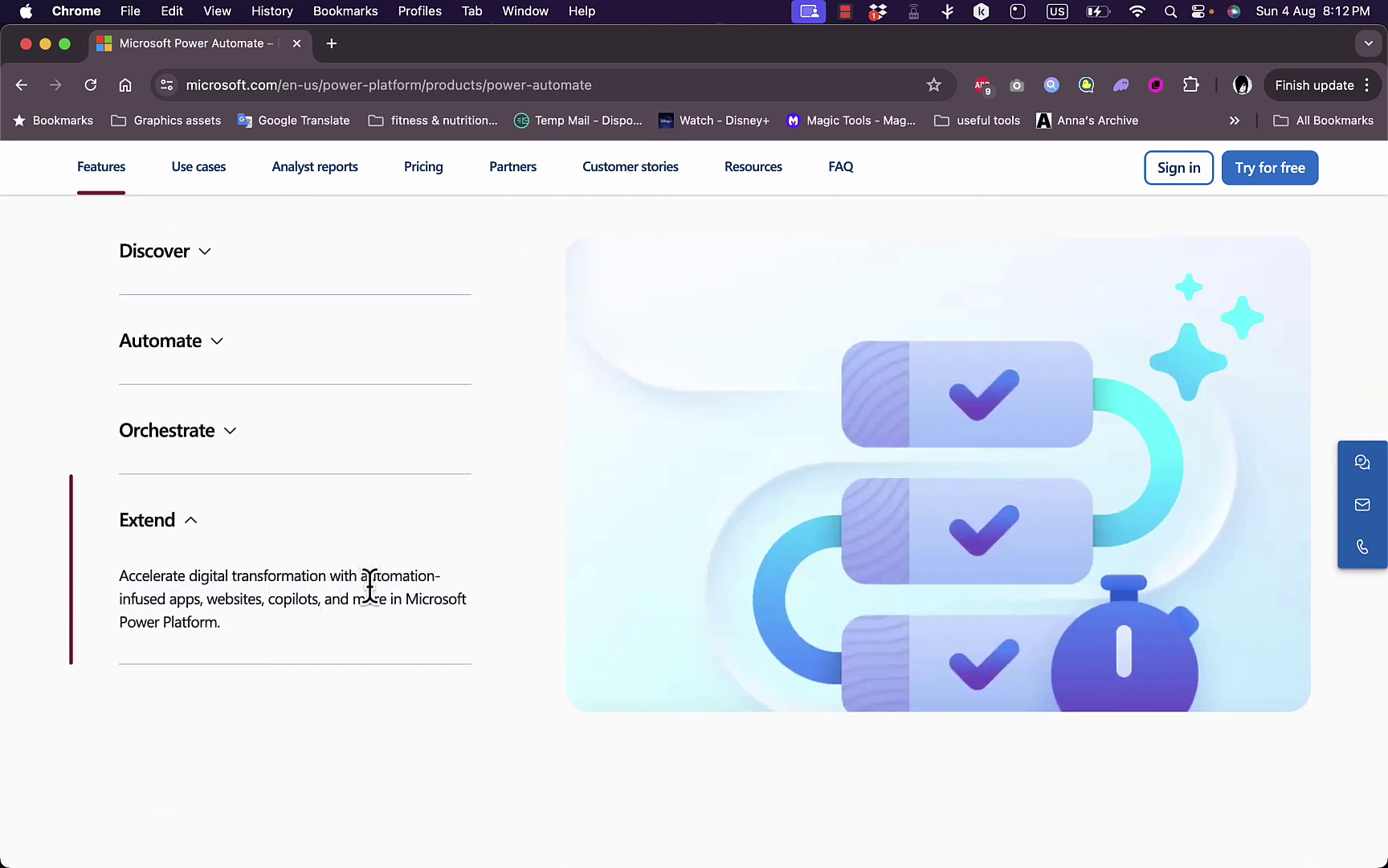
Scroll past use cases and analyst reports to the Free trial, Premium $15.00 and Process $150.00 pricing cards.
{"action": "scroll", "coordinate": [377, 631], "scroll_direction": "down", "scroll_amount": 1}
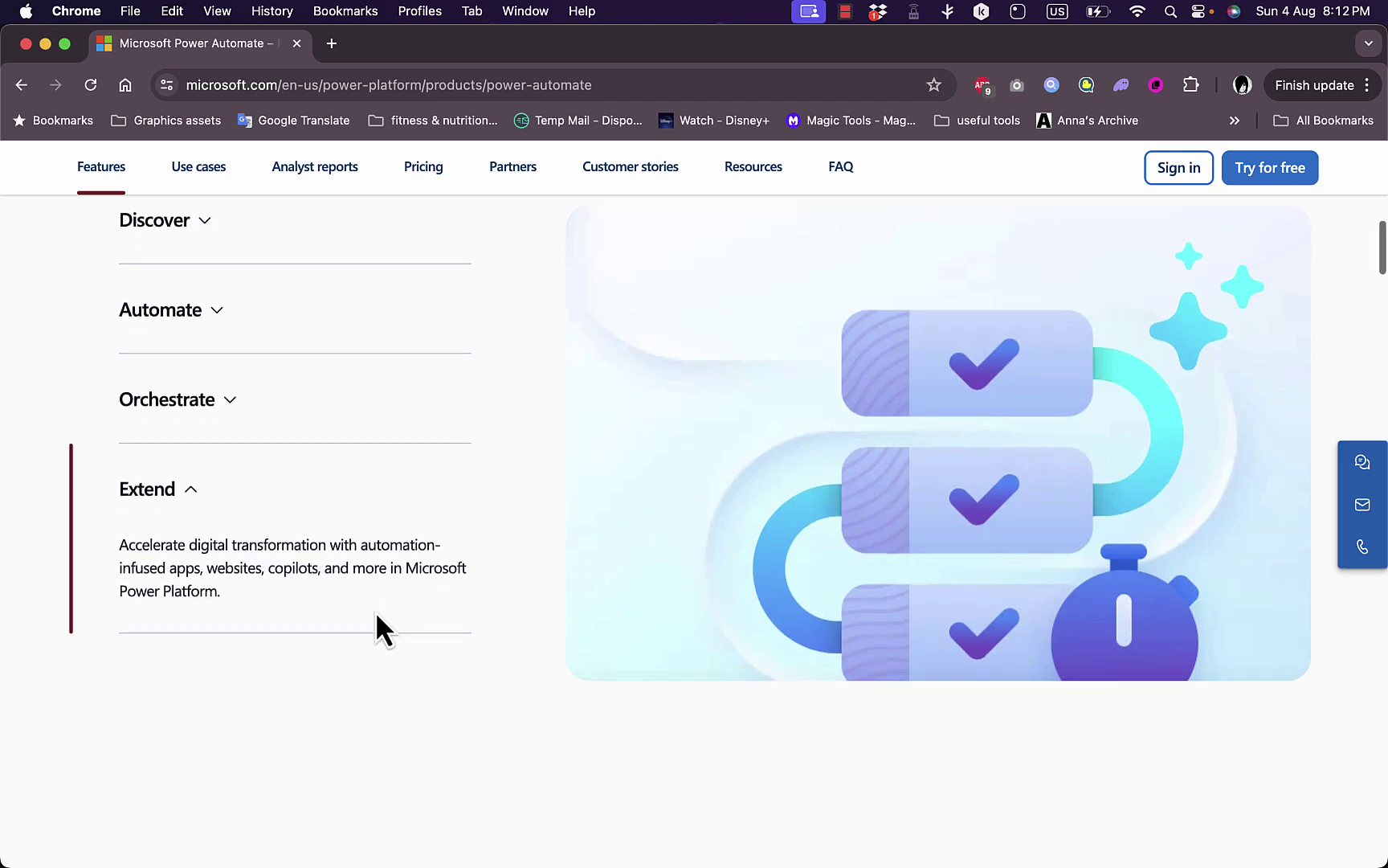
{"action": "scroll", "coordinate": [376, 614], "scroll_direction": "down", "scroll_amount": 10}
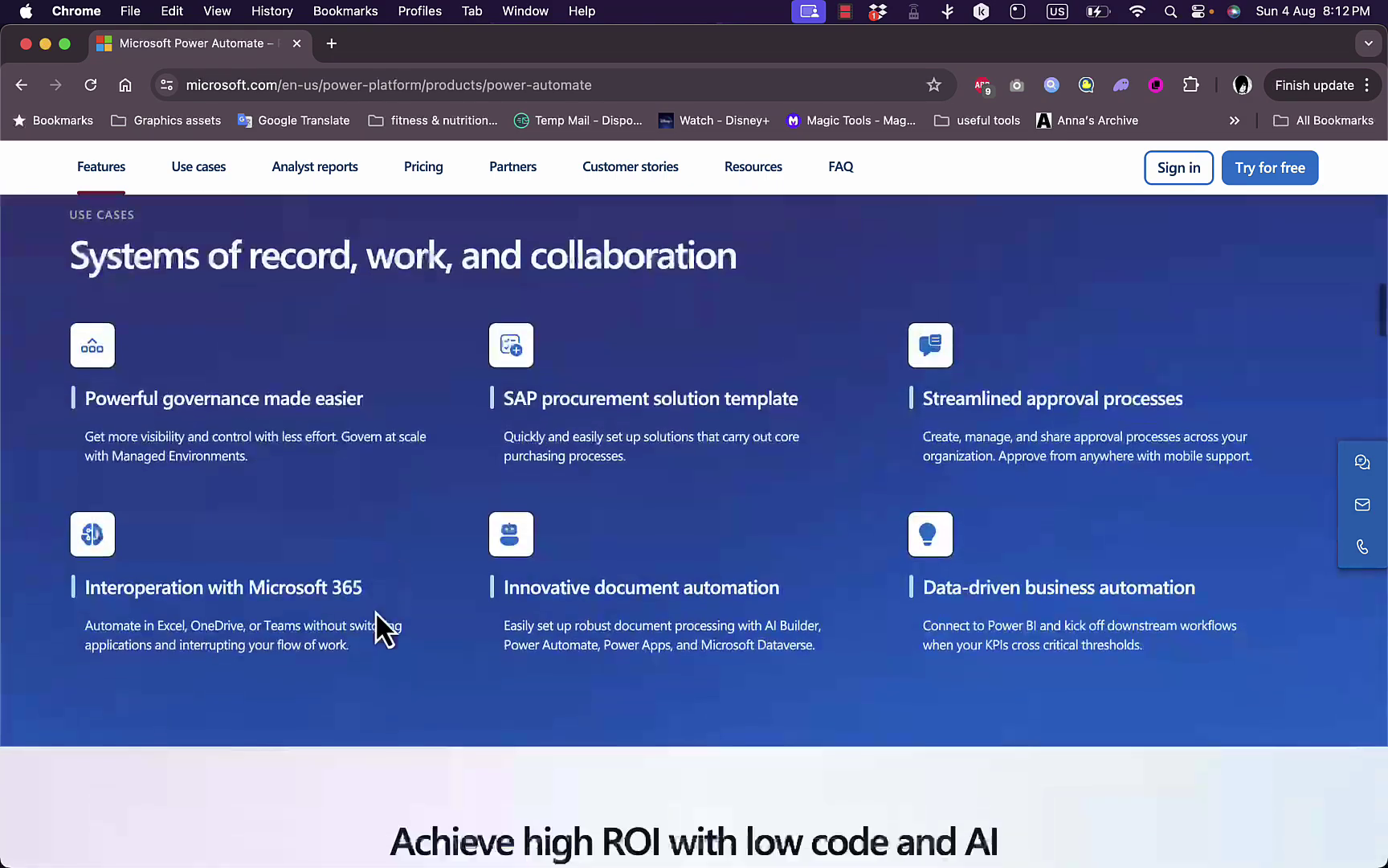
{"action": "scroll", "coordinate": [375, 627], "scroll_direction": "down", "scroll_amount": 1}
{"action": "scroll", "coordinate": [392, 474], "scroll_direction": "up", "scroll_amount": 3}
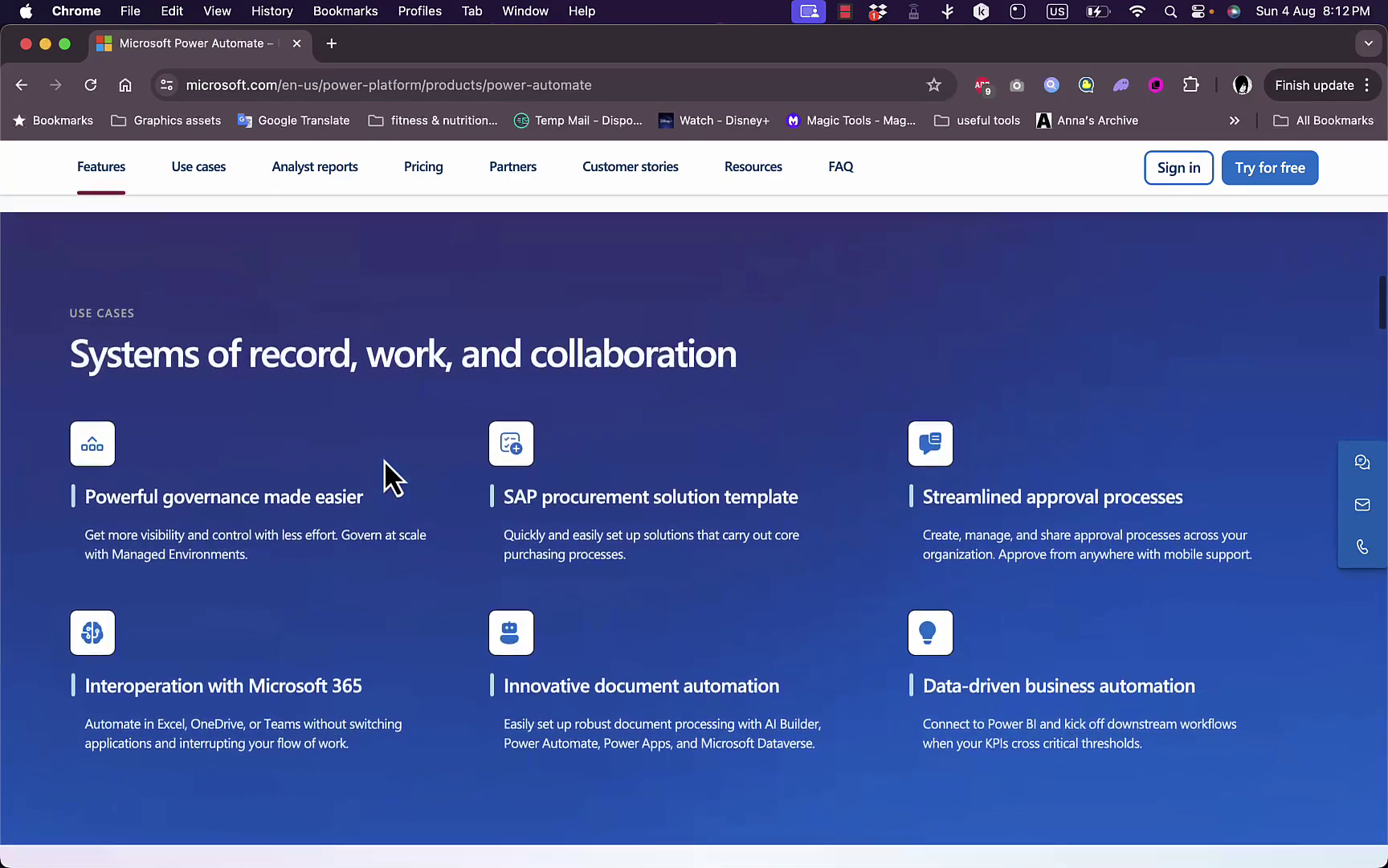
{"action": "scroll", "coordinate": [384, 461], "scroll_direction": "down", "scroll_amount": 7}
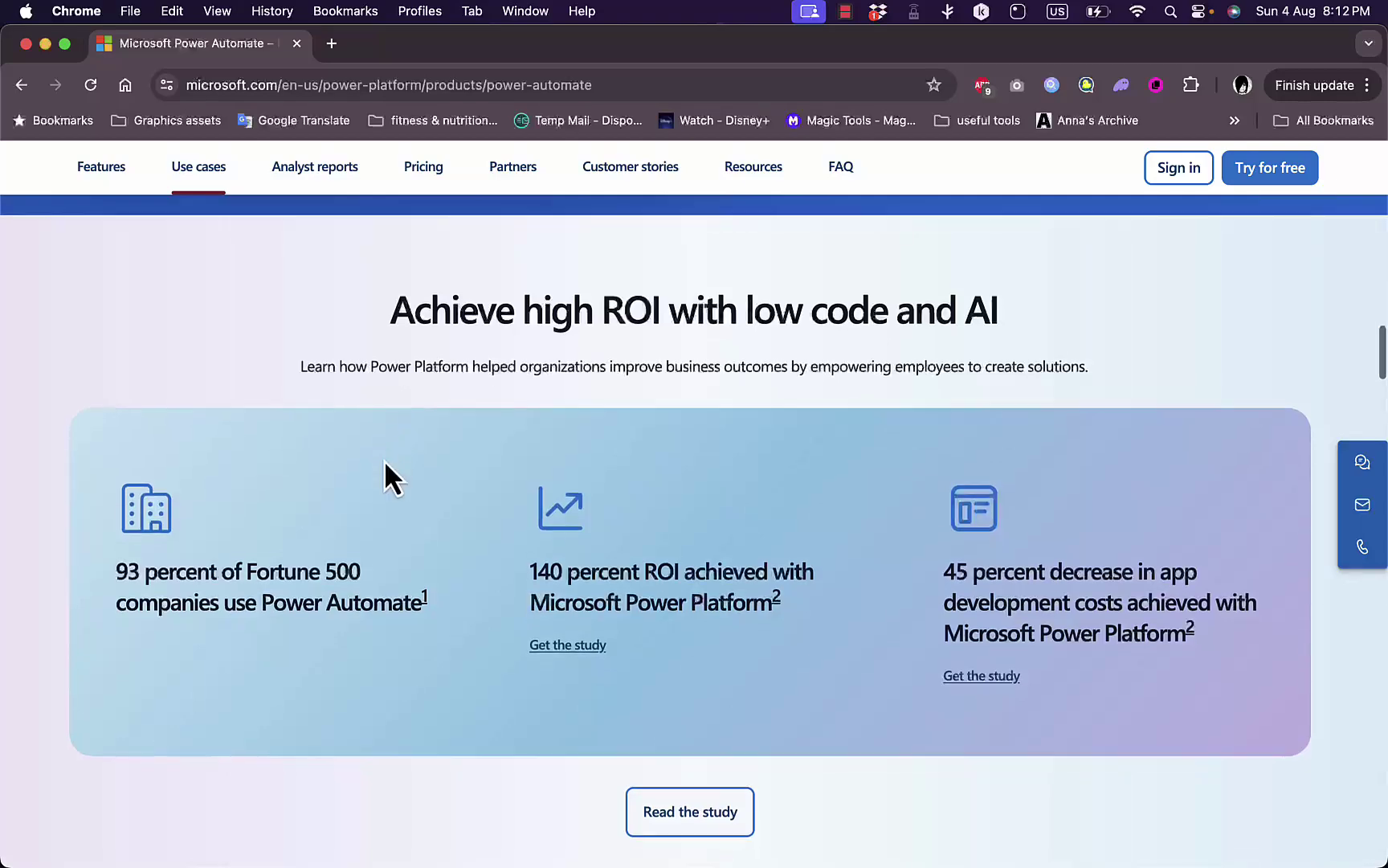
{"action": "scroll", "coordinate": [384, 460], "scroll_direction": "down", "scroll_amount": 10}
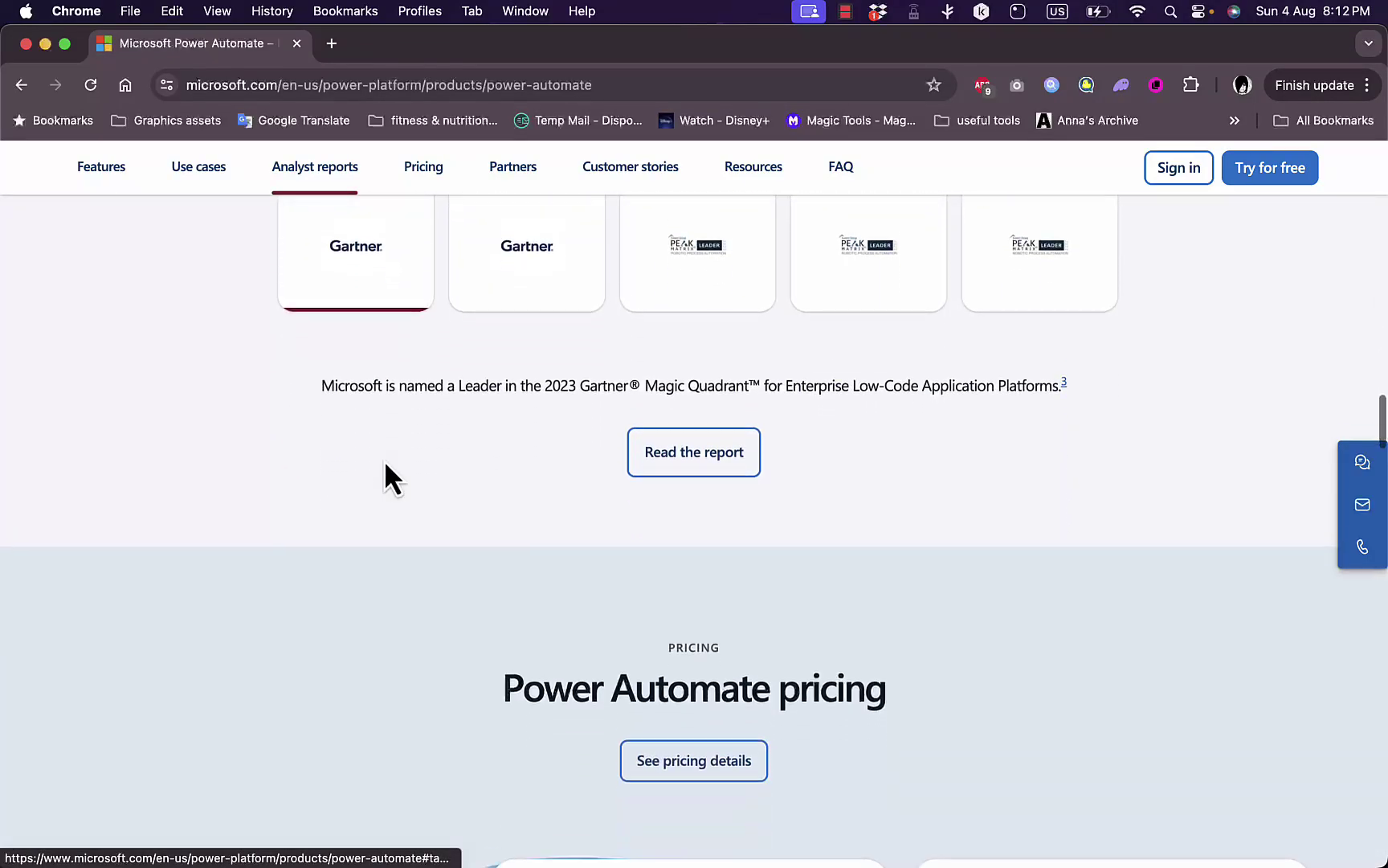
{"action": "scroll", "coordinate": [542, 409], "scroll_direction": "down", "scroll_amount": 10}
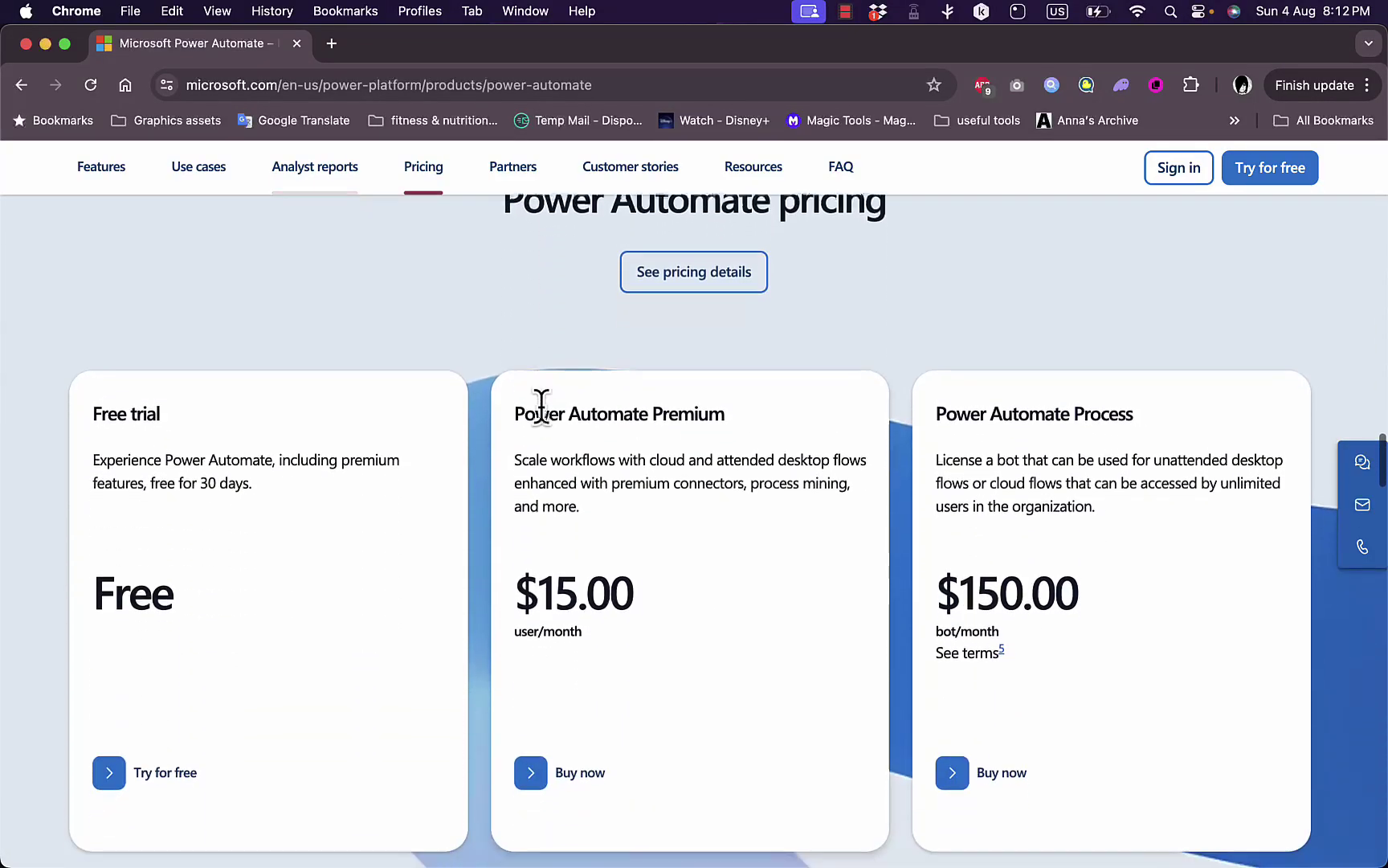
{"action": "scroll", "coordinate": [542, 409], "scroll_direction": "down", "scroll_amount": 2}
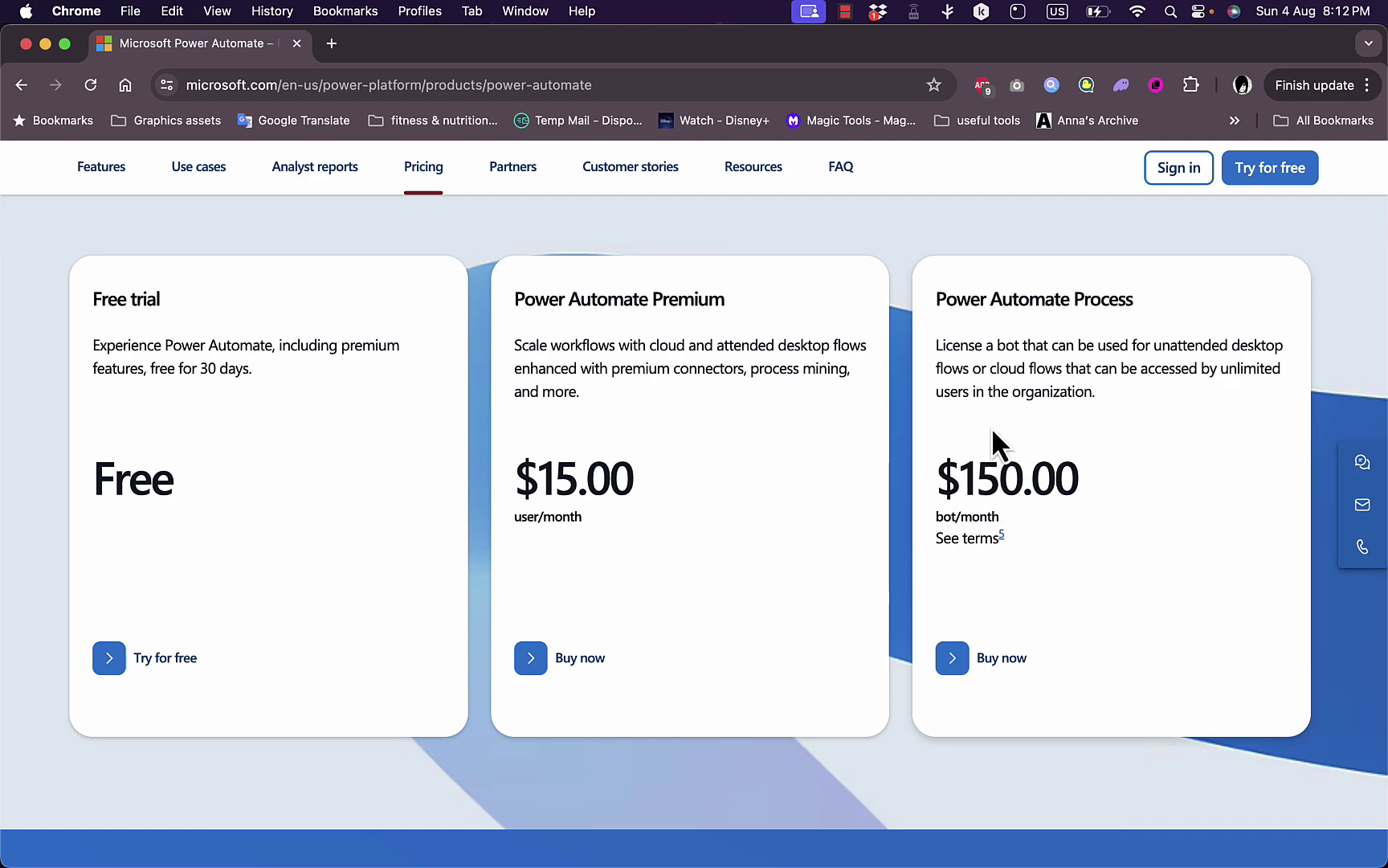
{"action": "scroll", "coordinate": [993, 434], "scroll_direction": "down", "scroll_amount": 4}
{"action": "scroll", "coordinate": [991, 427], "scroll_direction": "down", "scroll_amount": 2}
{"action": "scroll", "coordinate": [992, 424], "scroll_direction": "up", "scroll_amount": 4}
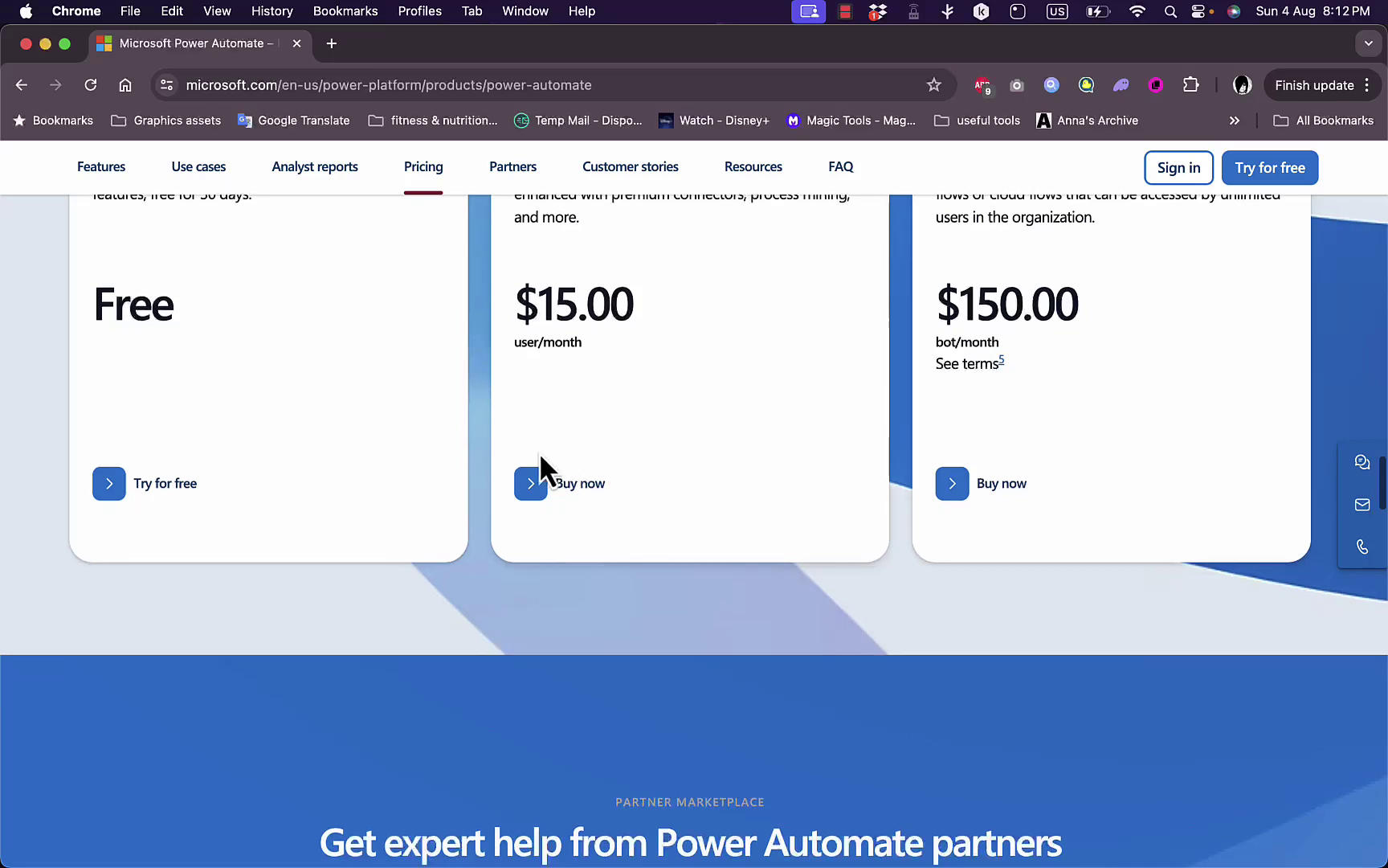
{"action": "scroll", "coordinate": [679, 313], "scroll_direction": "up", "scroll_amount": 2}
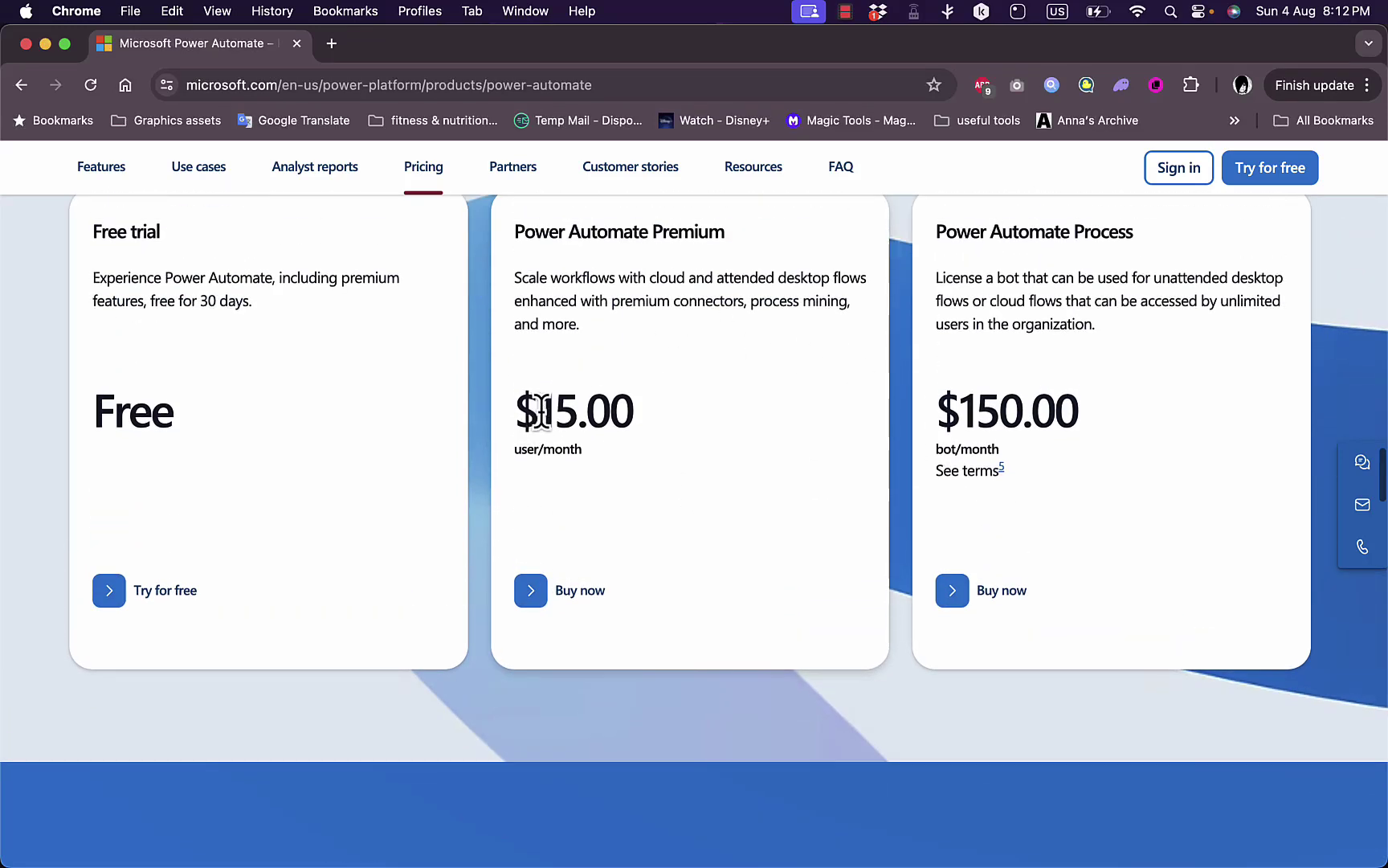
{"action": "scroll", "coordinate": [711, 435], "scroll_direction": "down", "scroll_amount": 1}
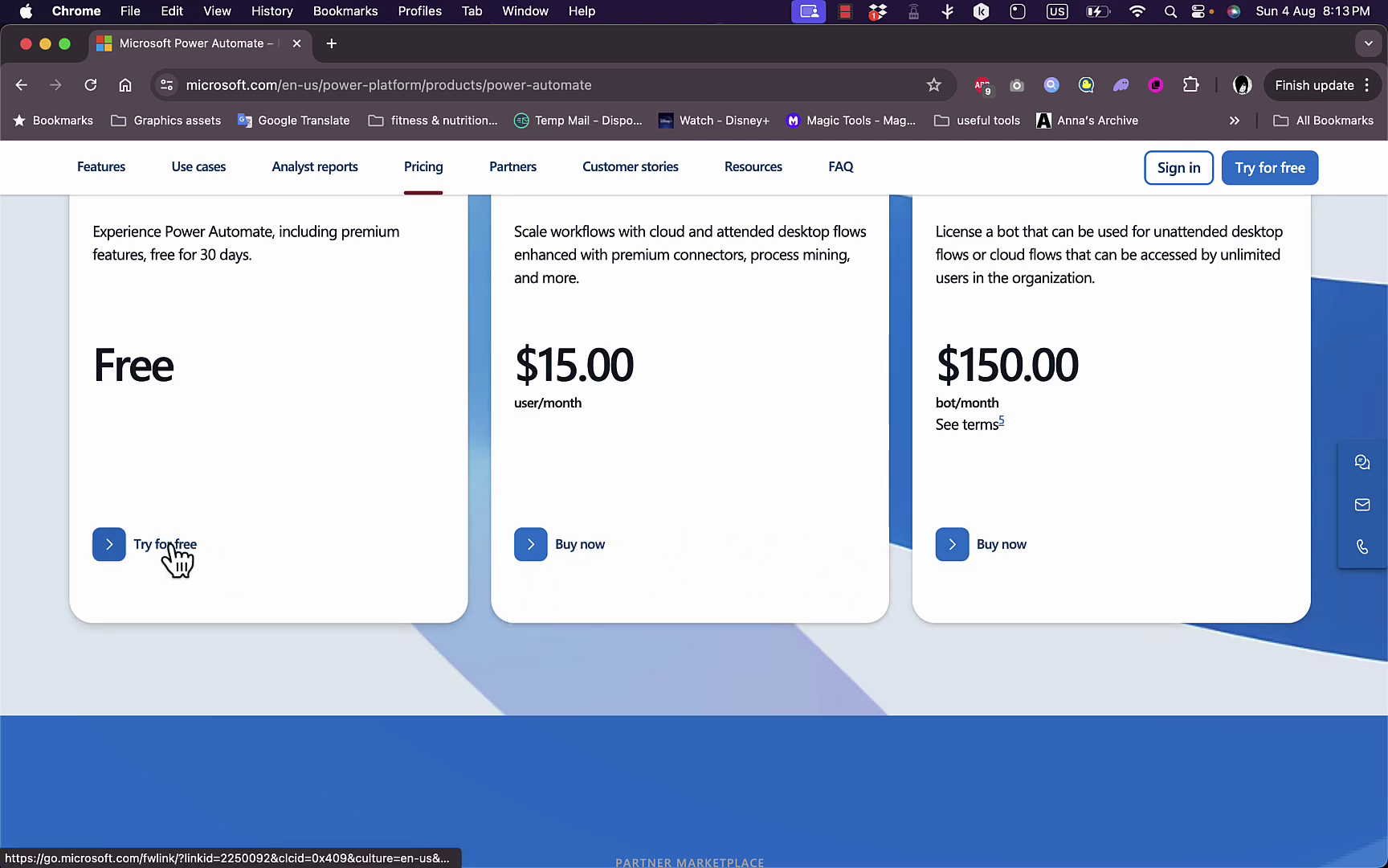
{"action": "scroll", "coordinate": [651, 673], "scroll_direction": "down", "scroll_amount": 5}
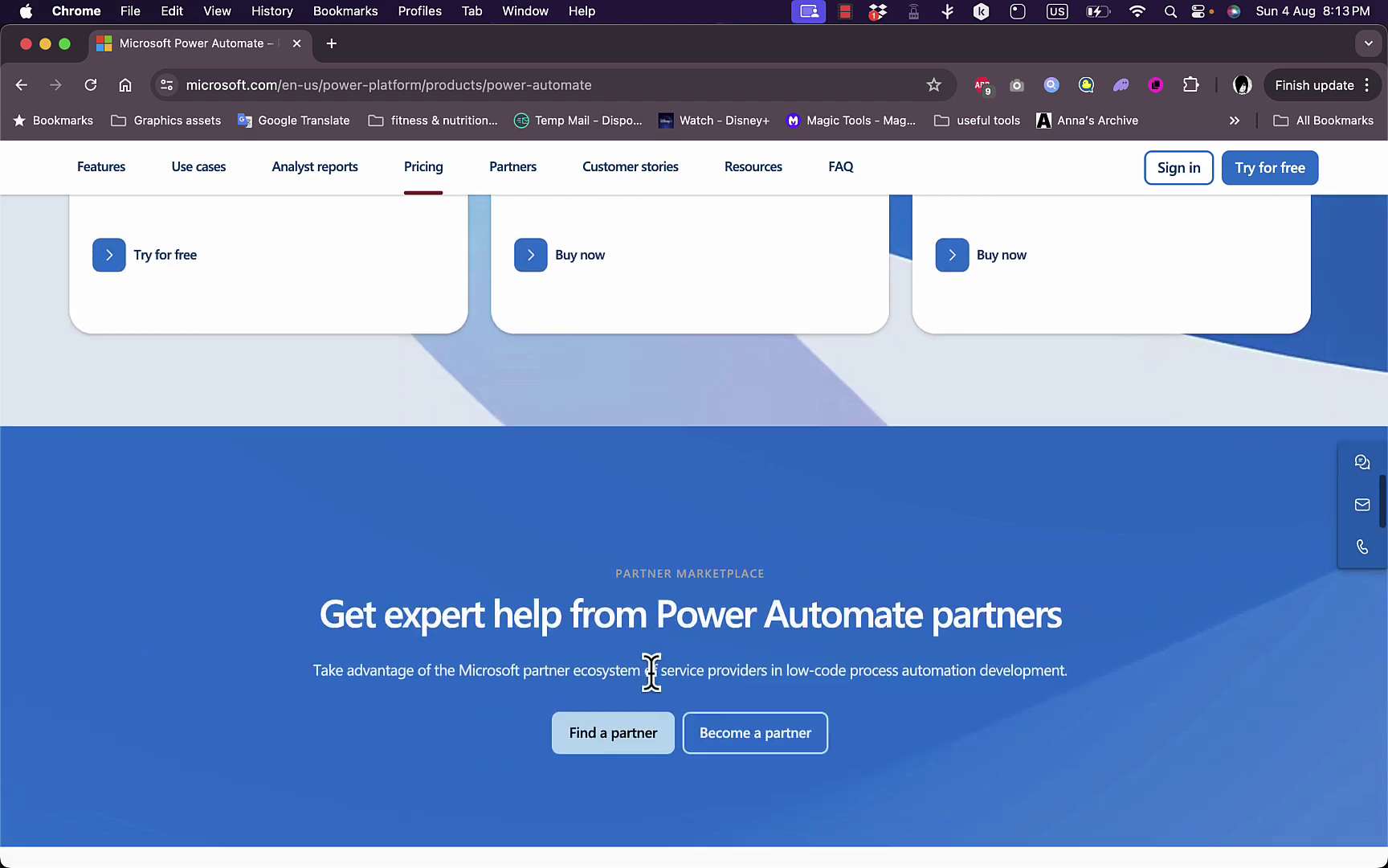
{"action": "scroll", "coordinate": [651, 673], "scroll_direction": "down", "scroll_amount": 3}
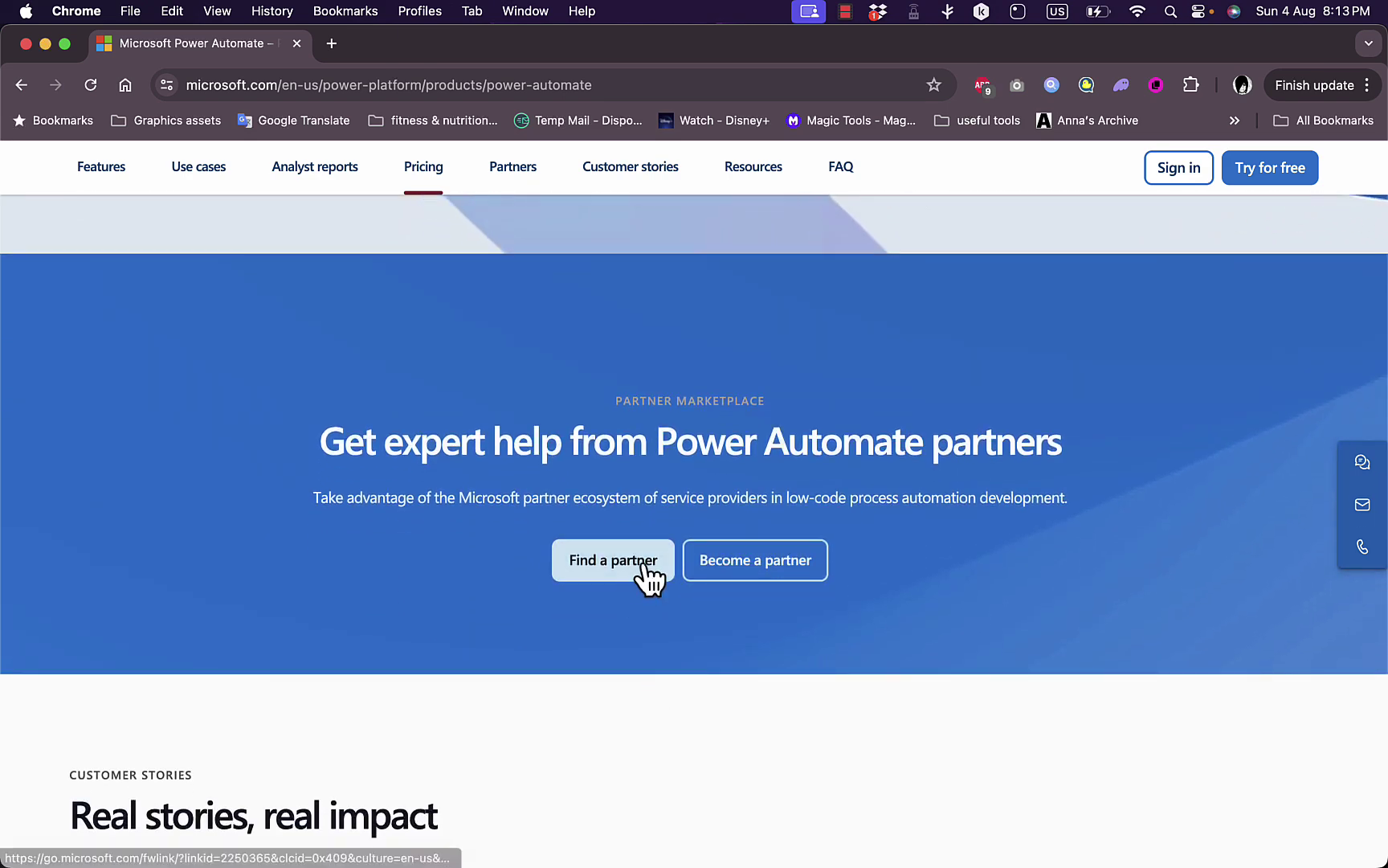
{"action": "scroll", "coordinate": [765, 486], "scroll_direction": "down", "scroll_amount": 7}
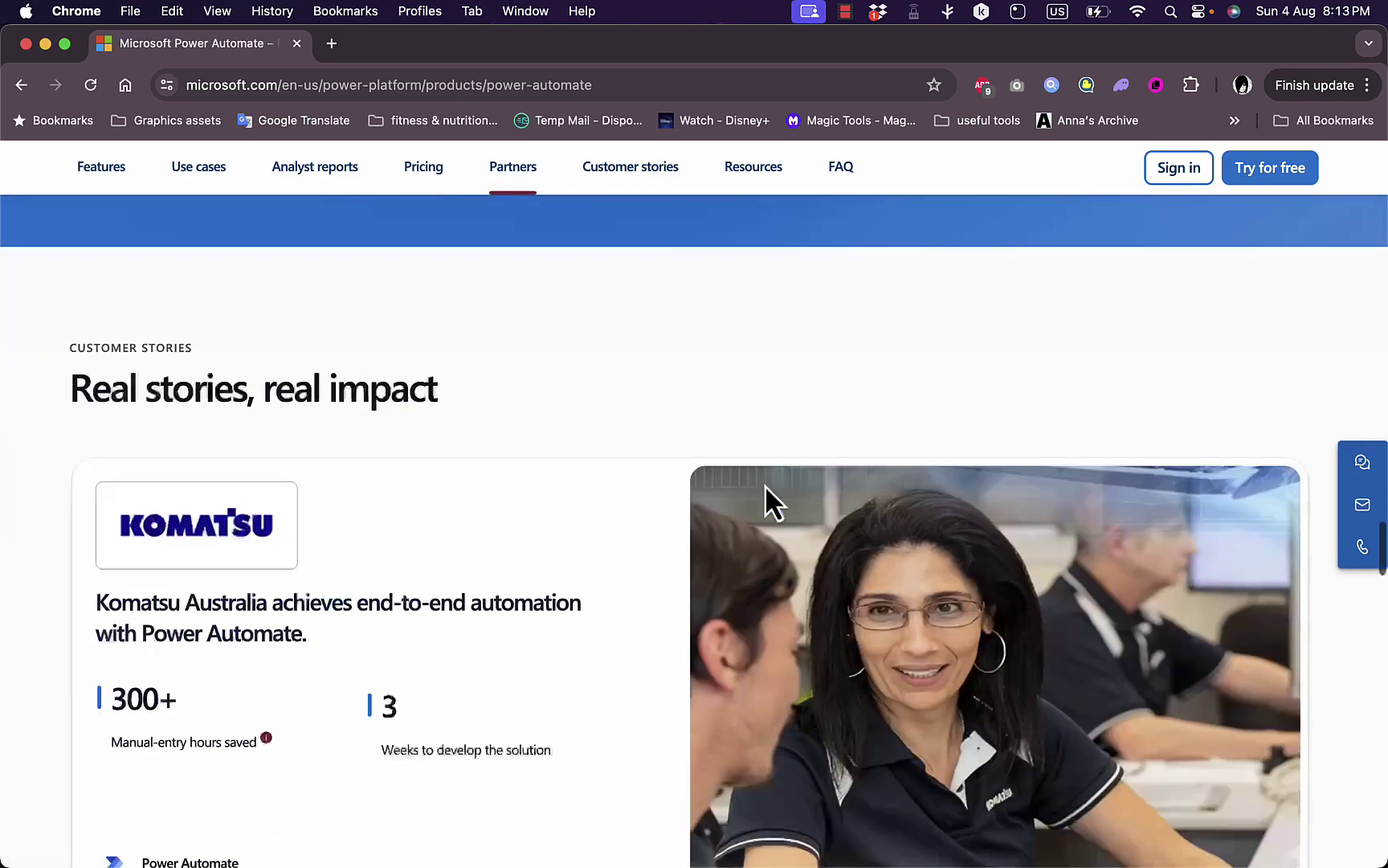
{"action": "scroll", "coordinate": [765, 484], "scroll_direction": "down", "scroll_amount": 3}
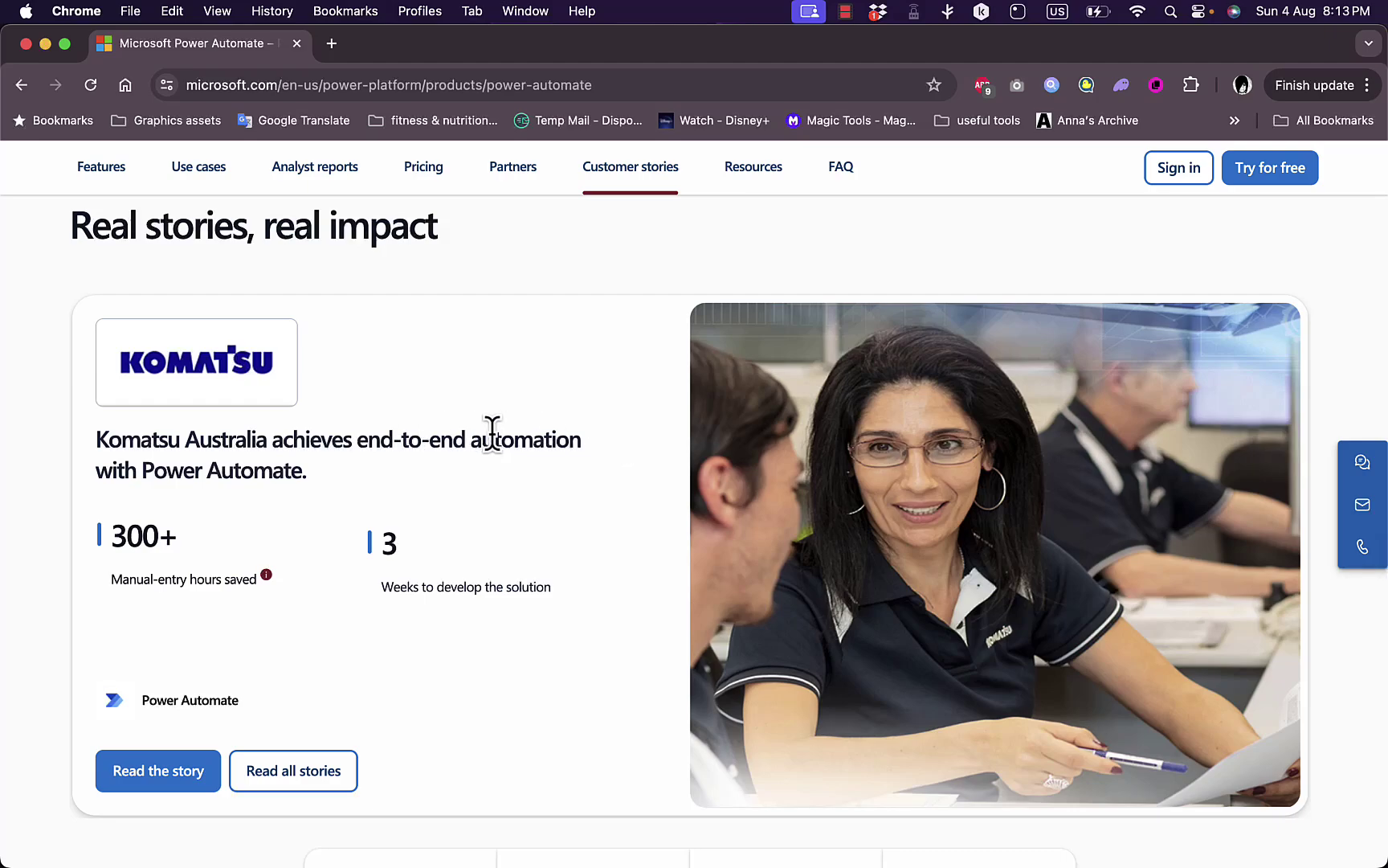
{"action": "scroll", "coordinate": [606, 474], "scroll_direction": "down", "scroll_amount": 10}
{"action": "scroll", "coordinate": [608, 478], "scroll_direction": "down", "scroll_amount": 10}
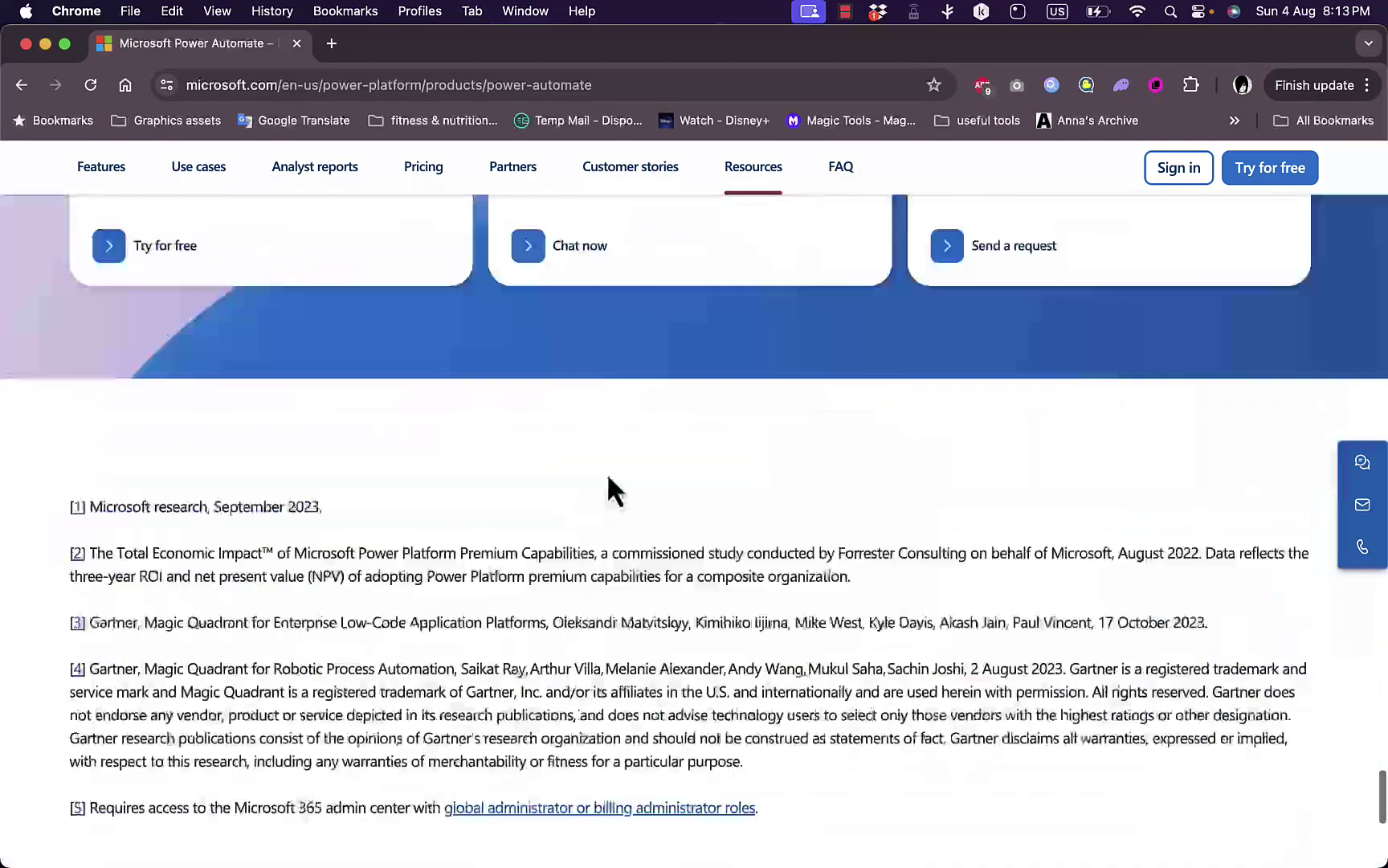
{"action": "scroll", "coordinate": [608, 478], "scroll_direction": "up", "scroll_amount": 10}
{"action": "scroll", "coordinate": [606, 474], "scroll_direction": "up", "scroll_amount": 10}
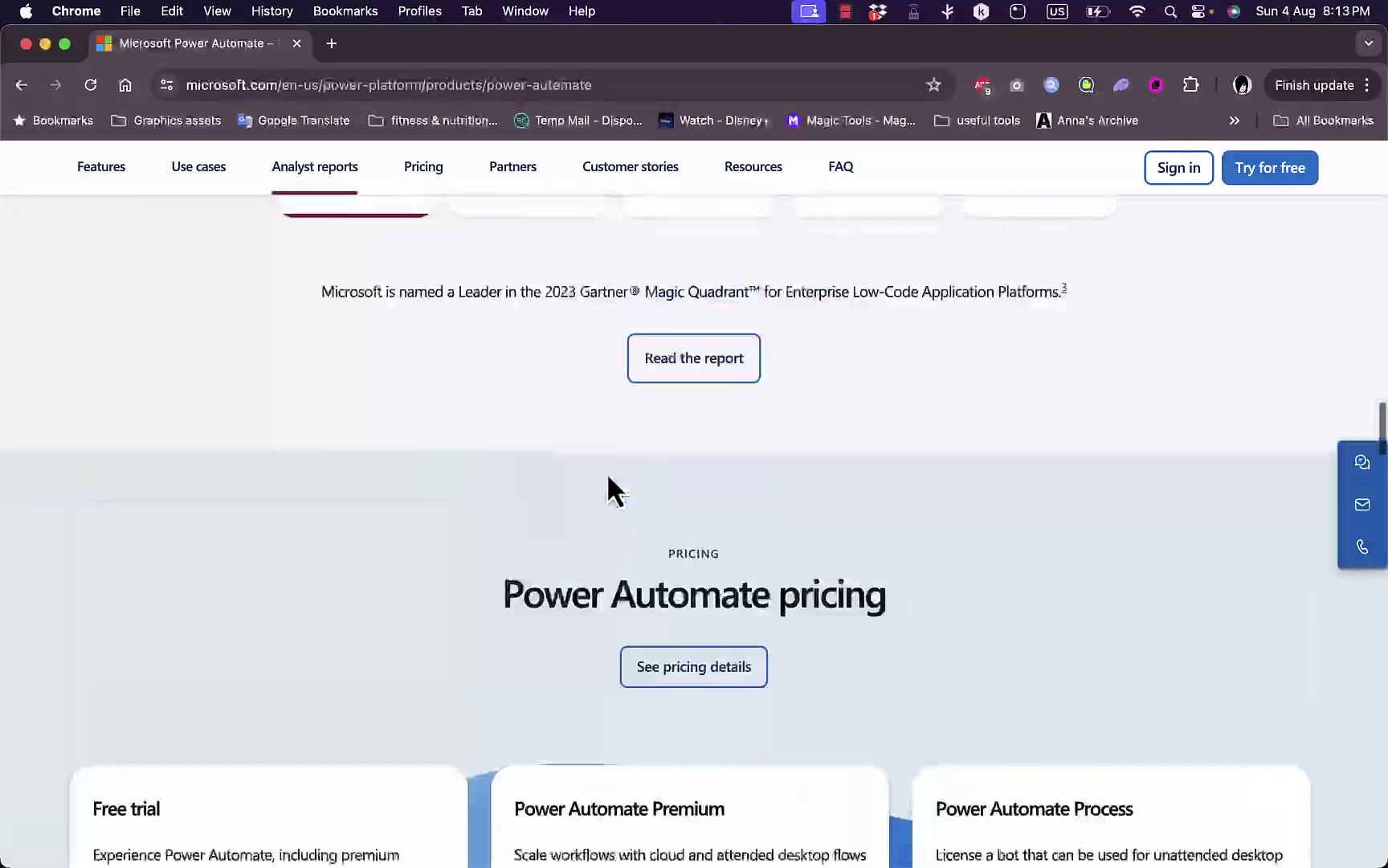
{"action": "scroll", "coordinate": [607, 474], "scroll_direction": "down", "scroll_amount": 8}
{"action": "scroll", "coordinate": [606, 472], "scroll_direction": "up", "scroll_amount": 5}
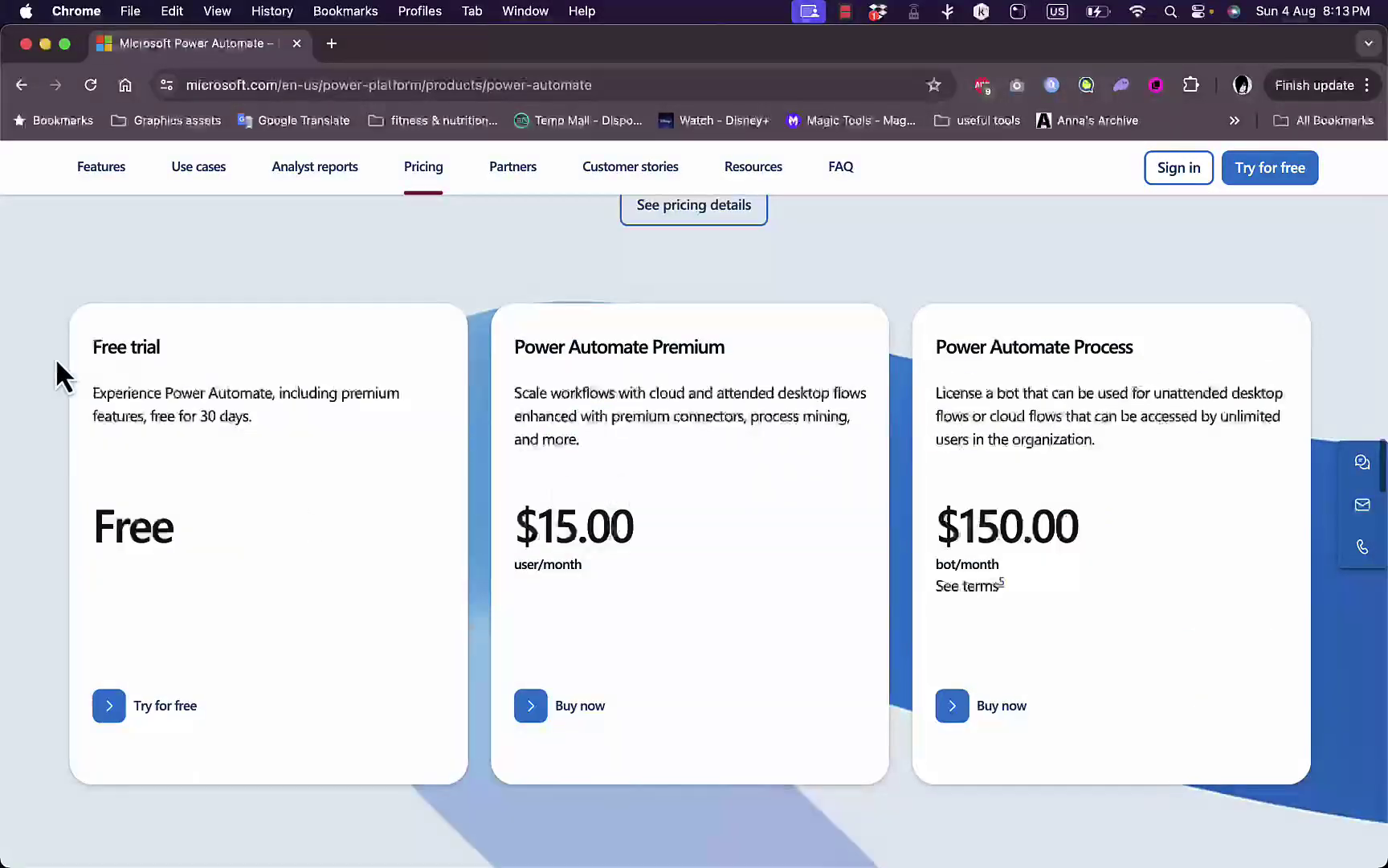
Start the free trial, mark the email as 'I got it from my organization', and continue.
{"action": "left_click", "coordinate": [142, 718]}
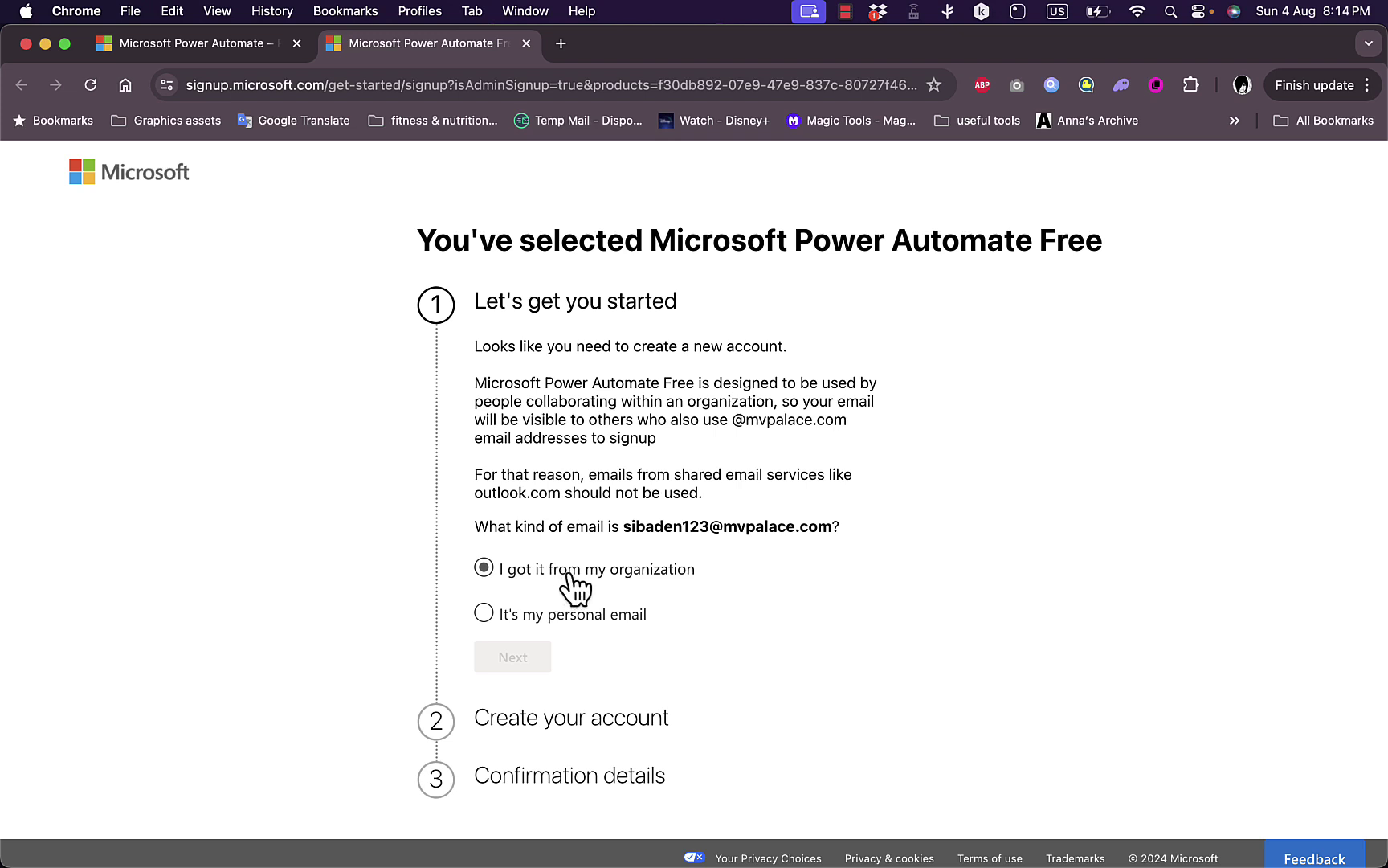
{"action": "left_click", "coordinate": [487, 571]}
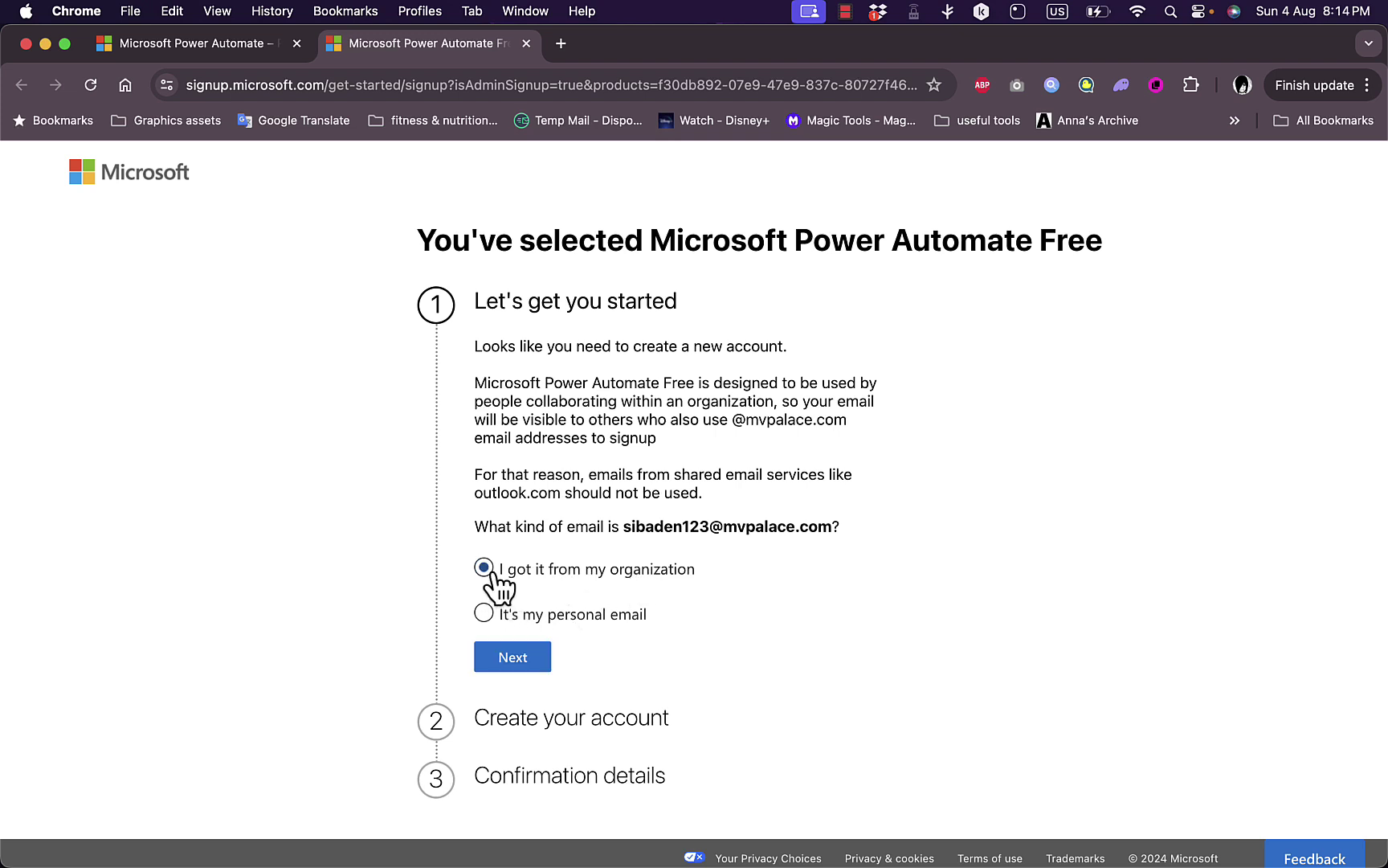
{"action": "left_click", "coordinate": [517, 665]}
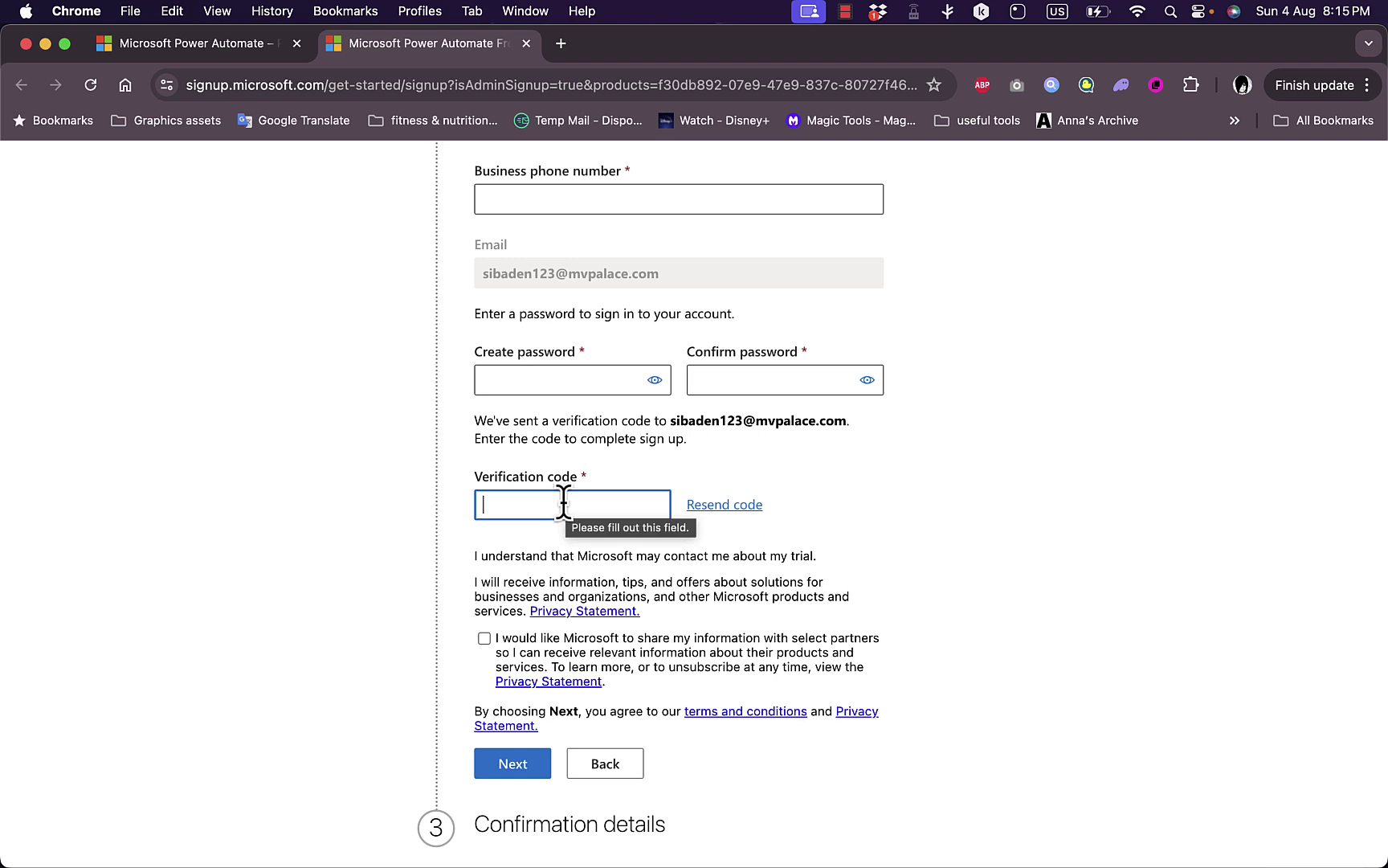
Enter and confirm the account password, then paste the emailed verification code.
{"action": "left_click", "coordinate": [567, 378]}
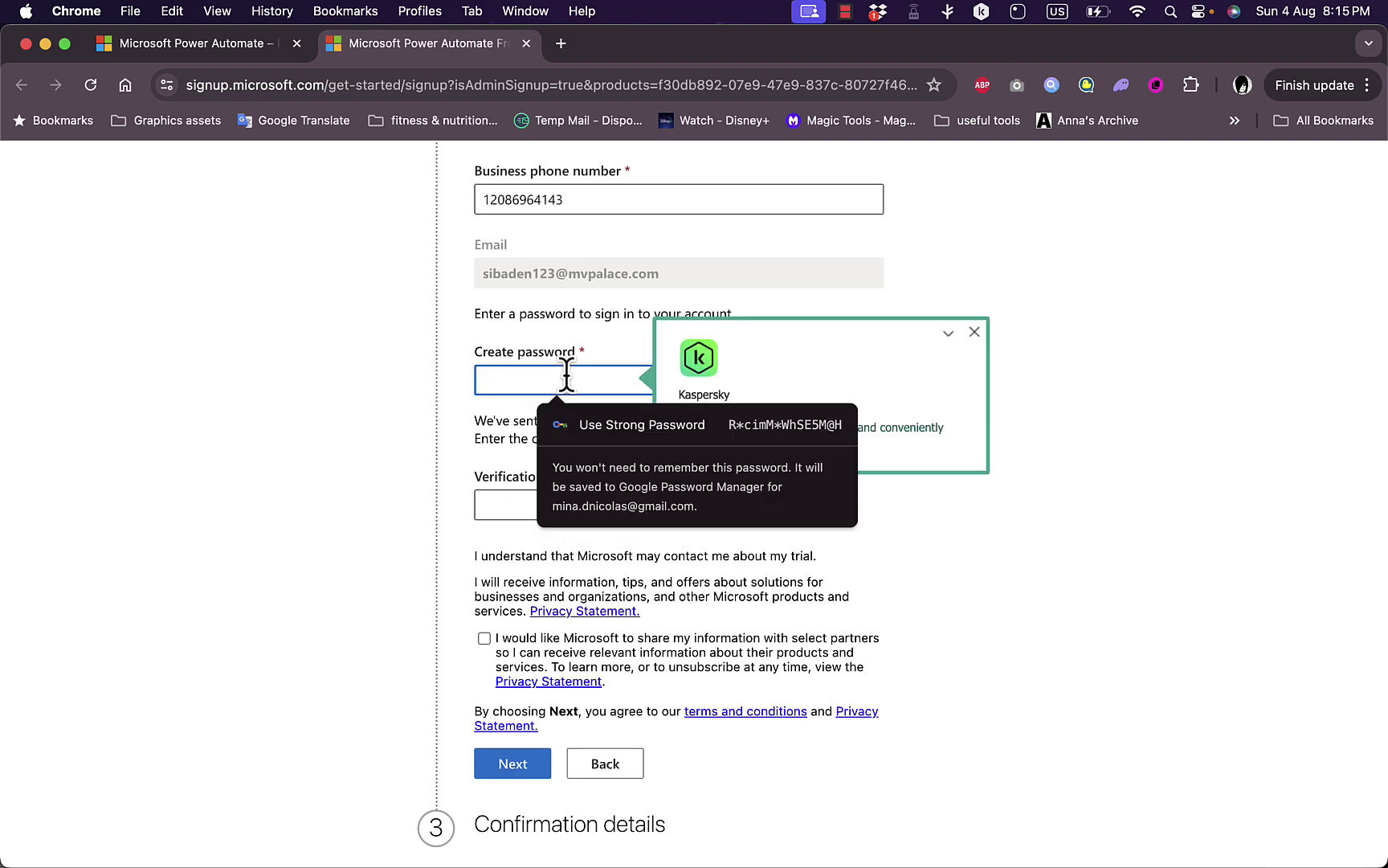
{"action": "type", "text": "••••"}
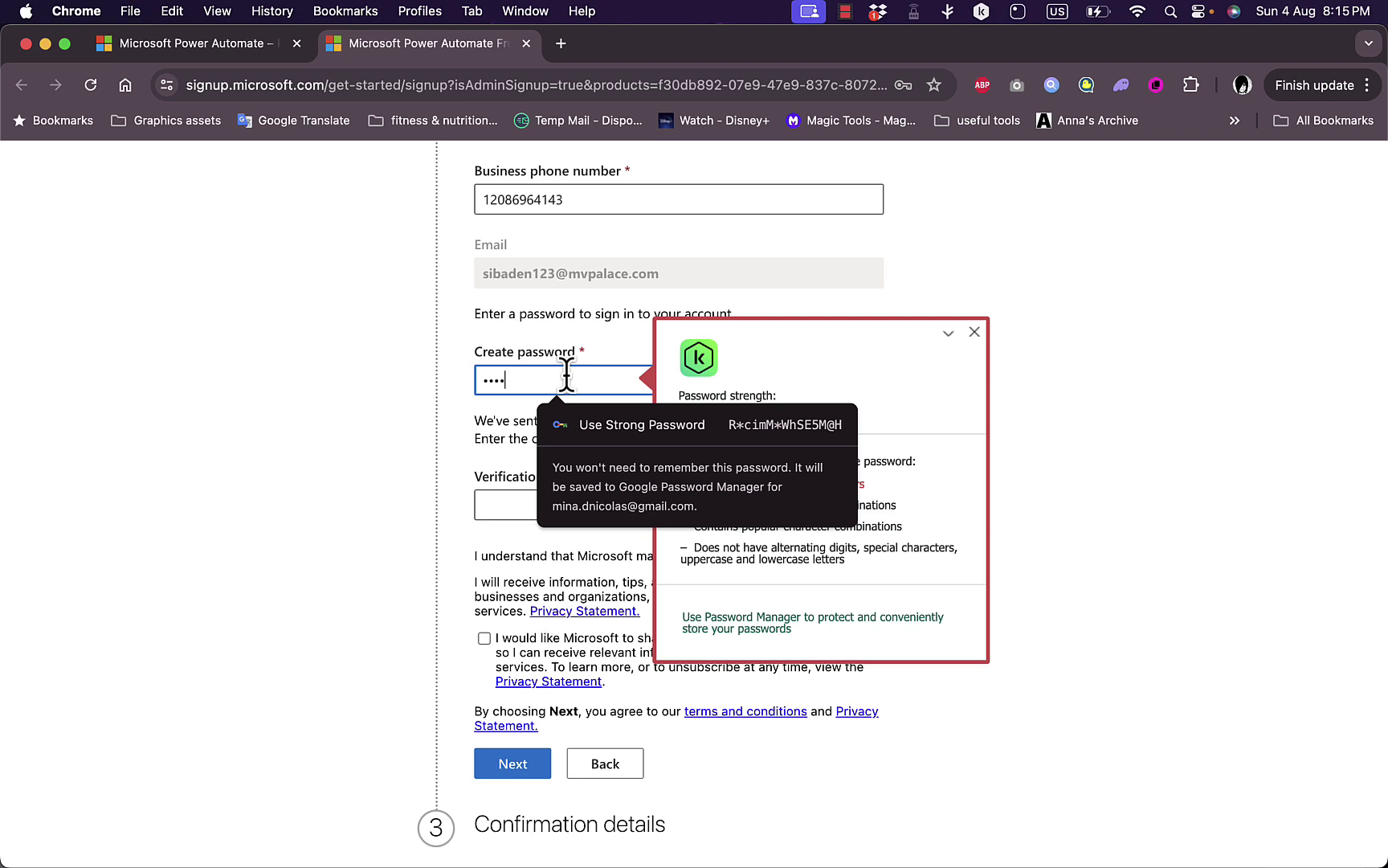
{"action": "type", "text": "••••••••••"}
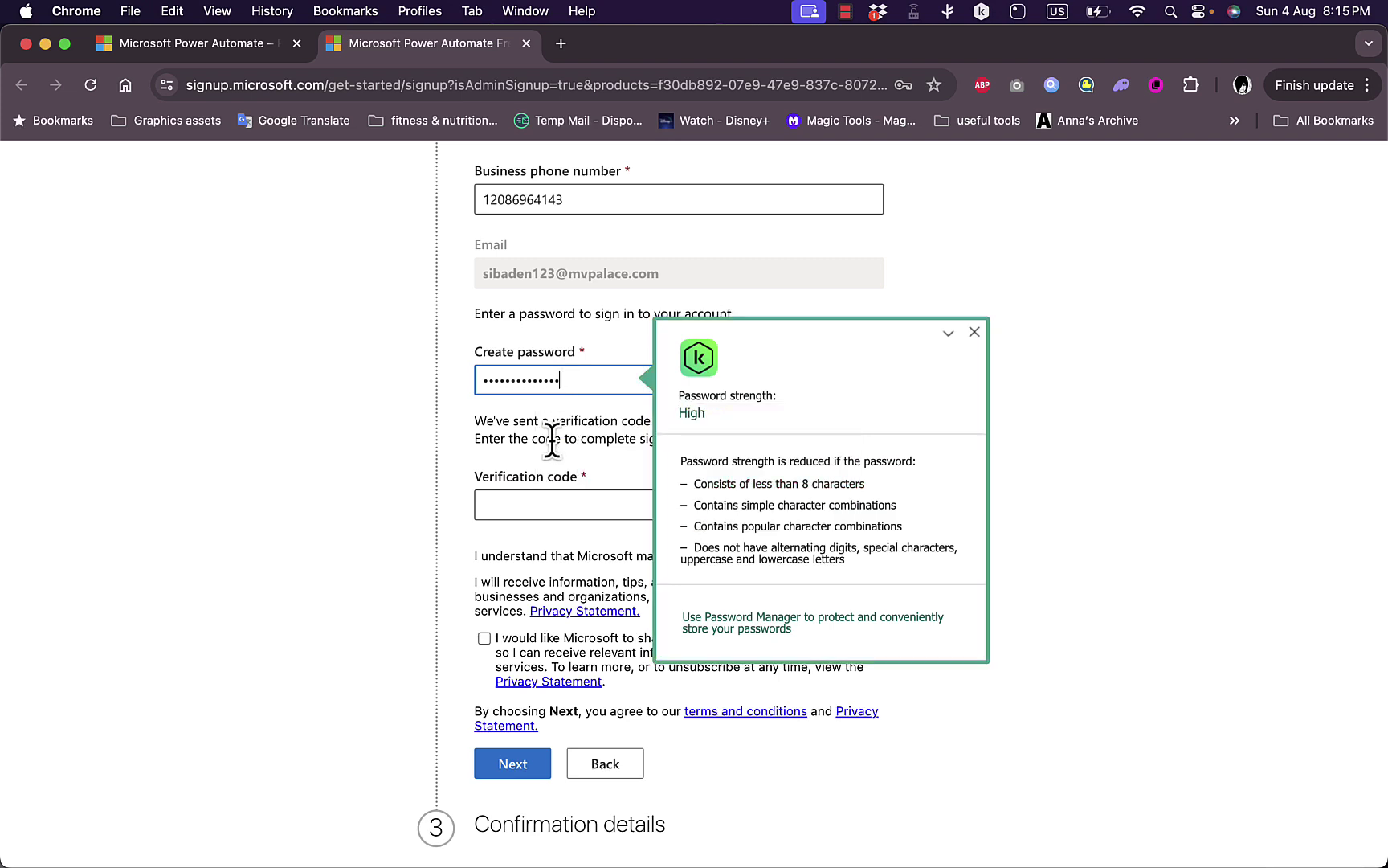
{"action": "left_click", "coordinate": [548, 506]}
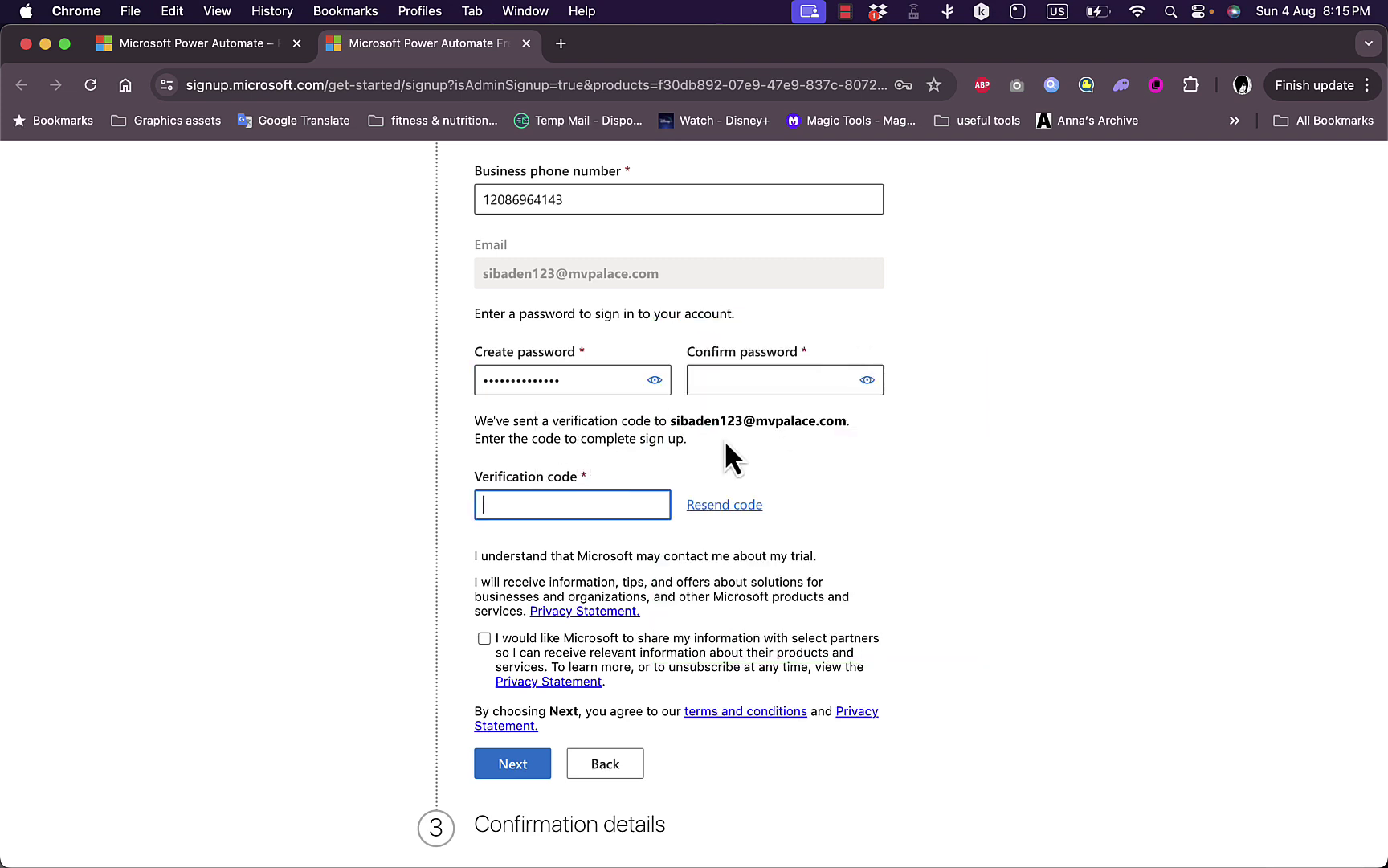
{"action": "left_click", "coordinate": [724, 380]}
{"action": "type", "text": "••"}
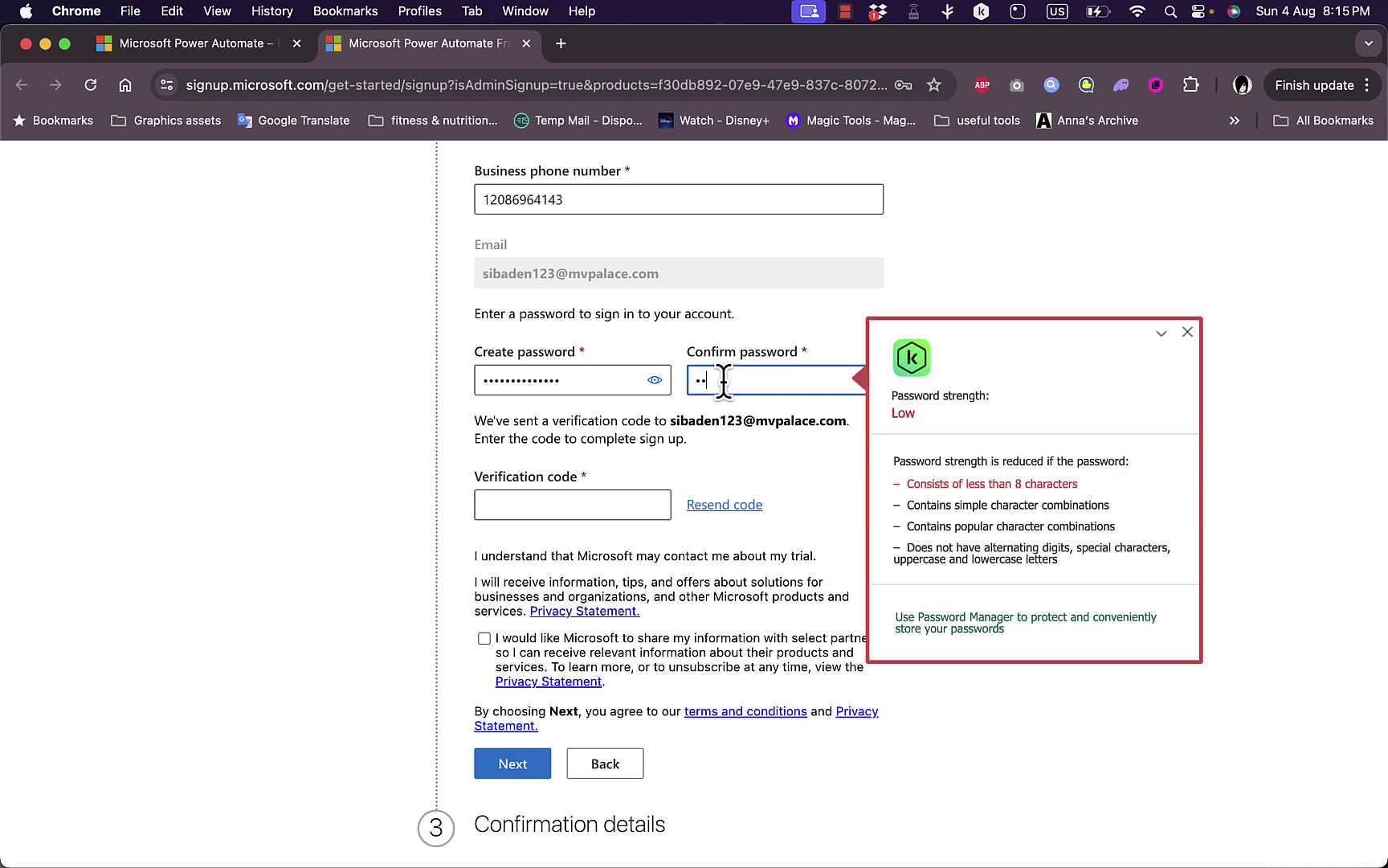
{"action": "type", "text": "••••••••••••"}
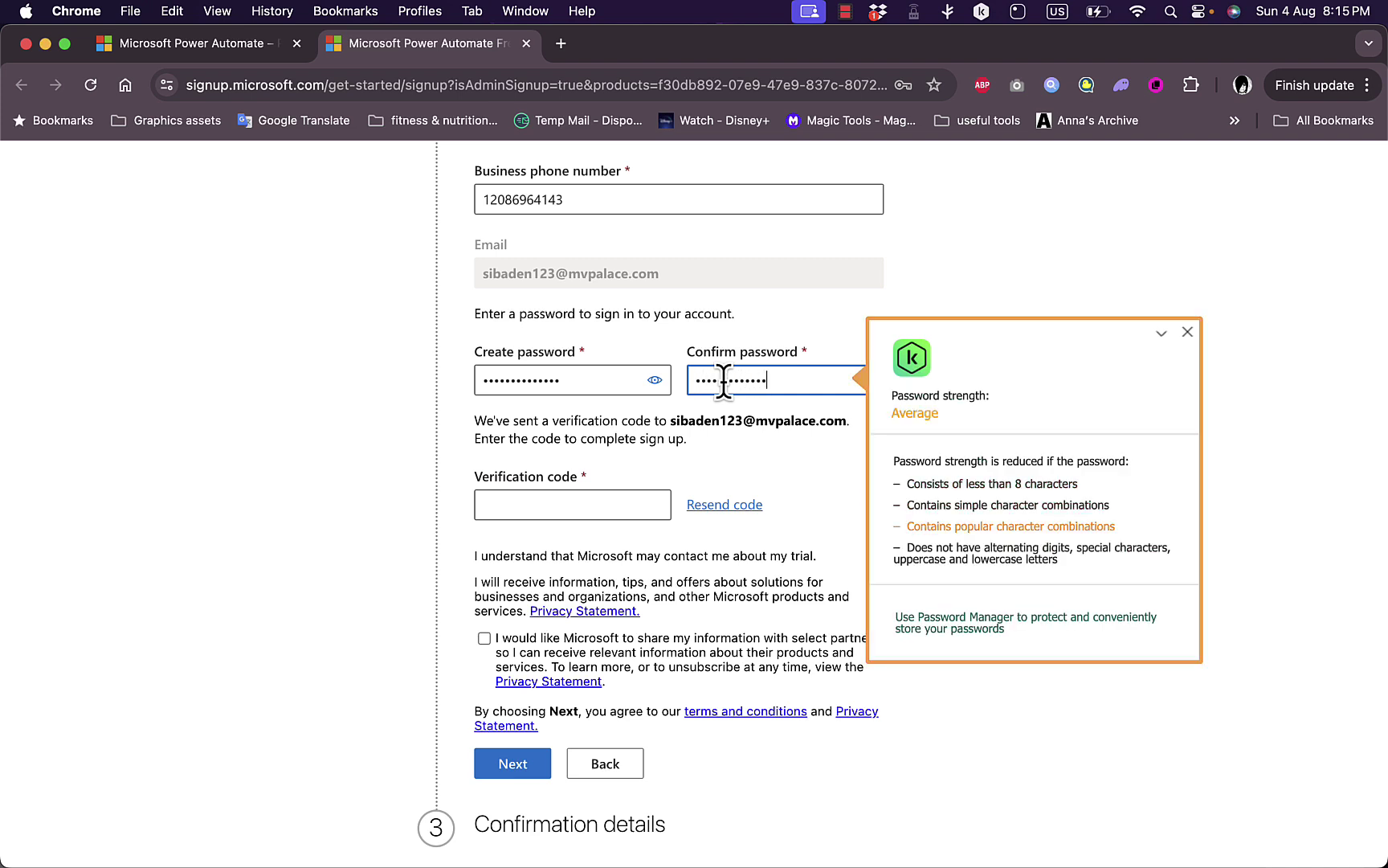
{"action": "left_click", "coordinate": [608, 476]}
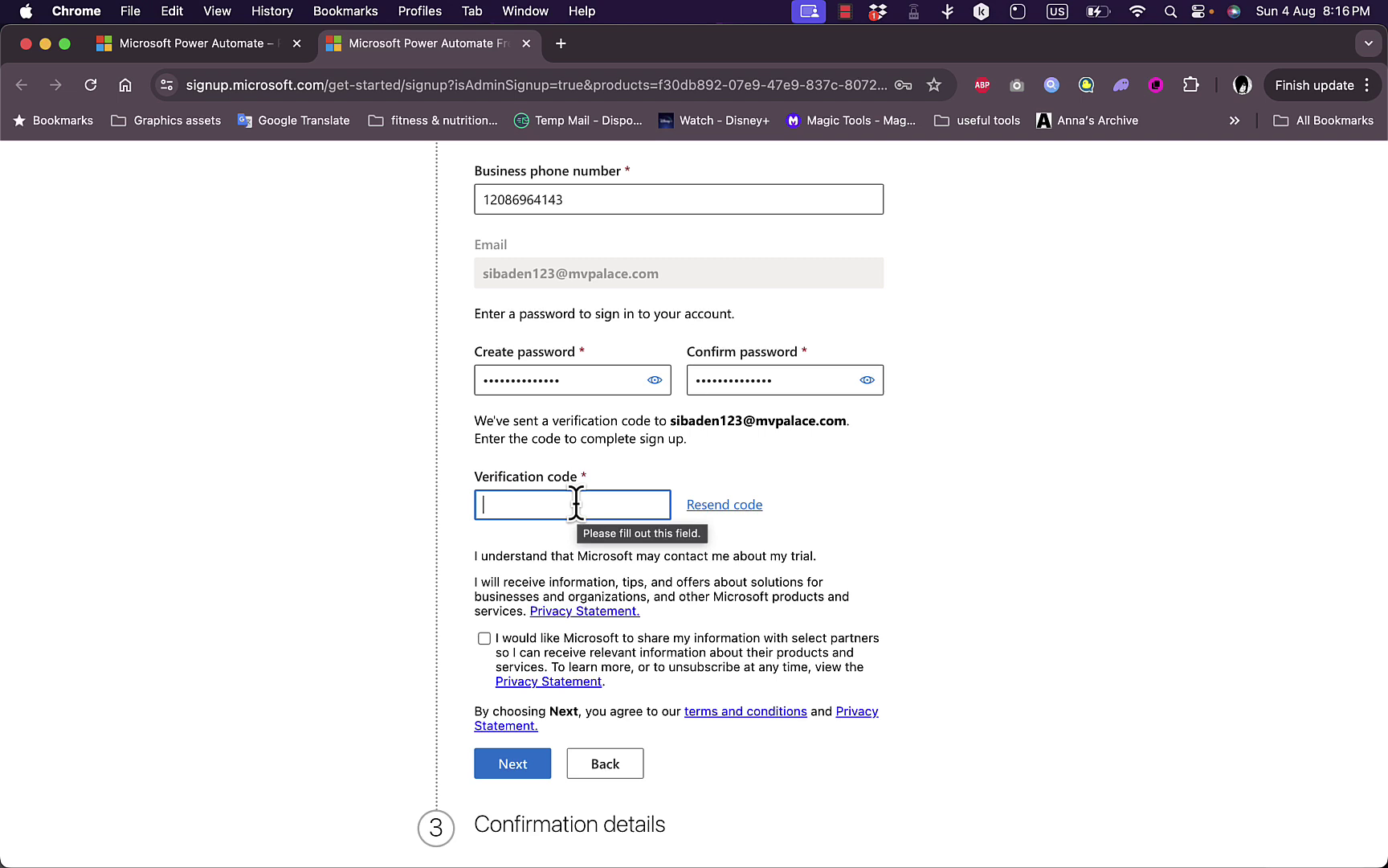
{"action": "key", "text": "super+v"}
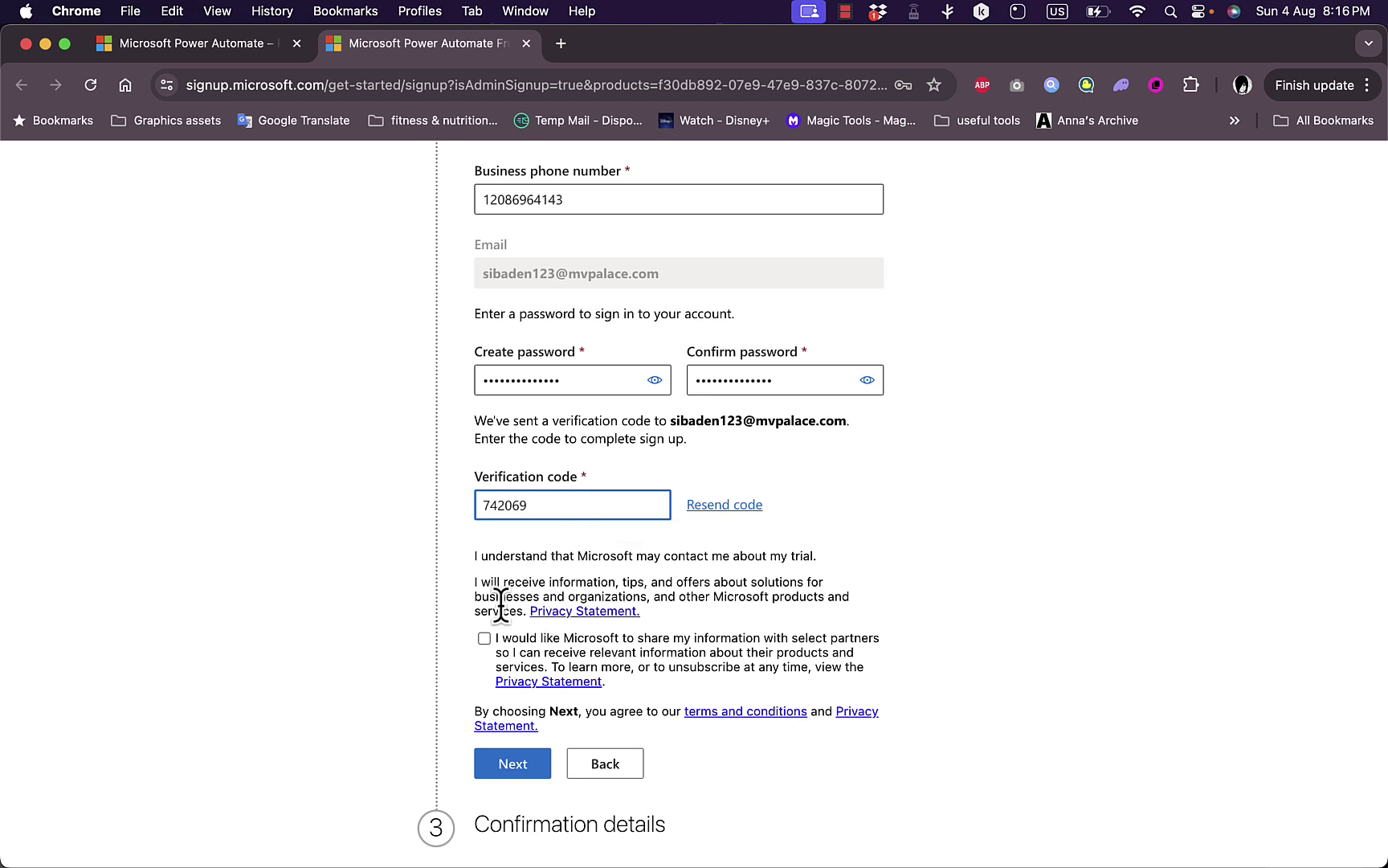
Fill in the user's first and last name and submit the sign-up form.
{"action": "left_click", "coordinate": [505, 765]}
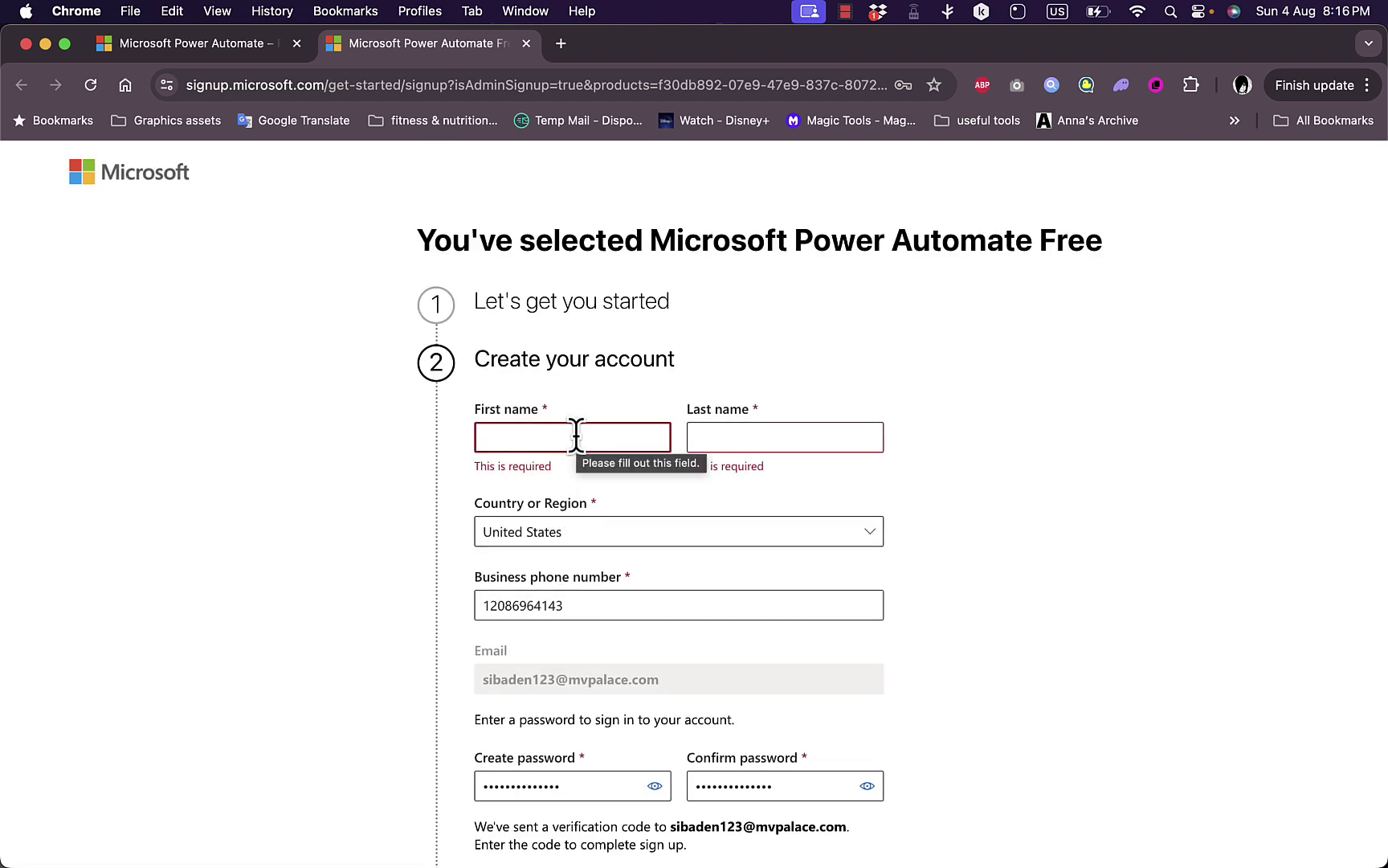
{"action": "type", "text": "john"}
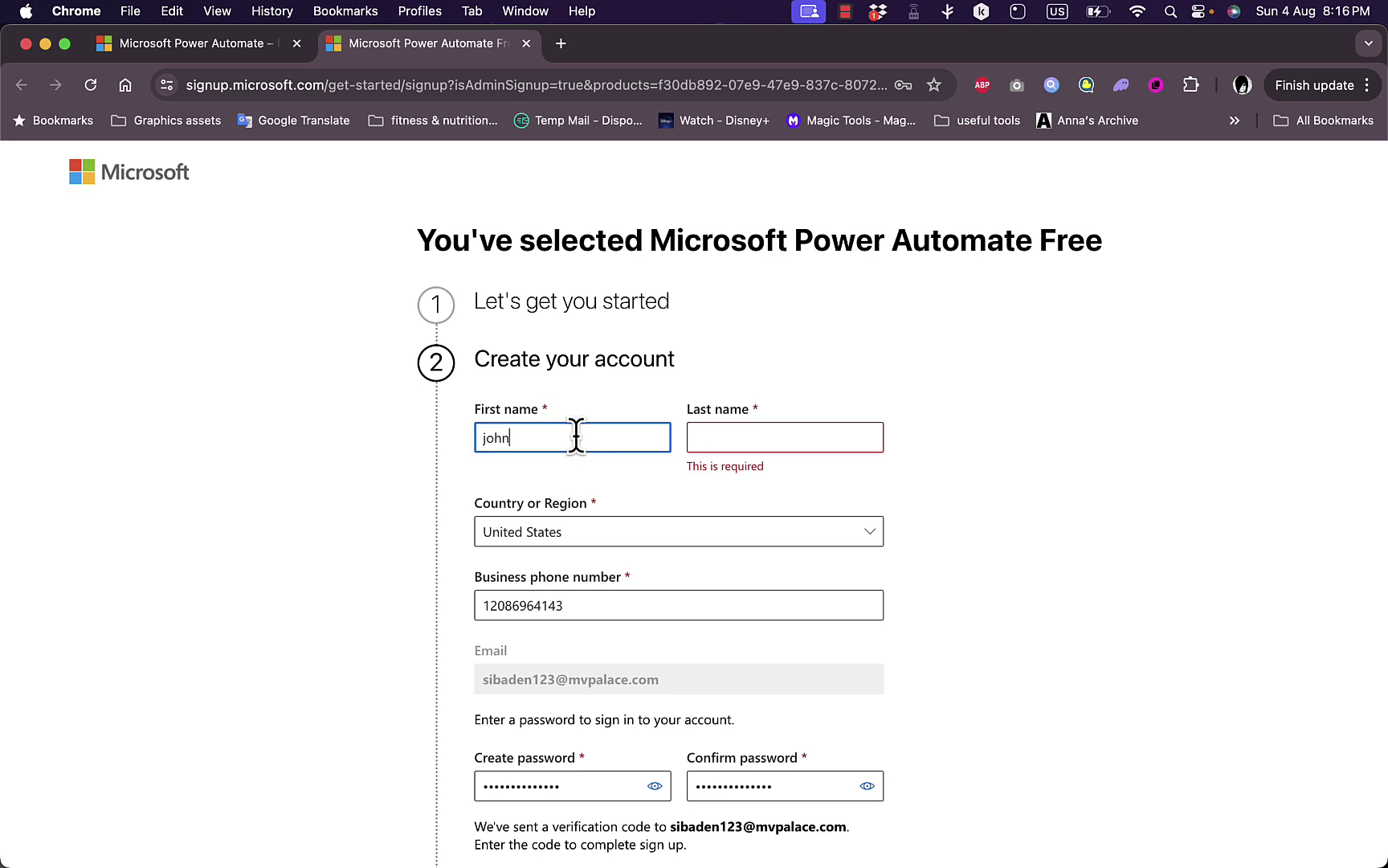
{"action": "key", "text": "Tab"}
{"action": "type", "text": "s"}
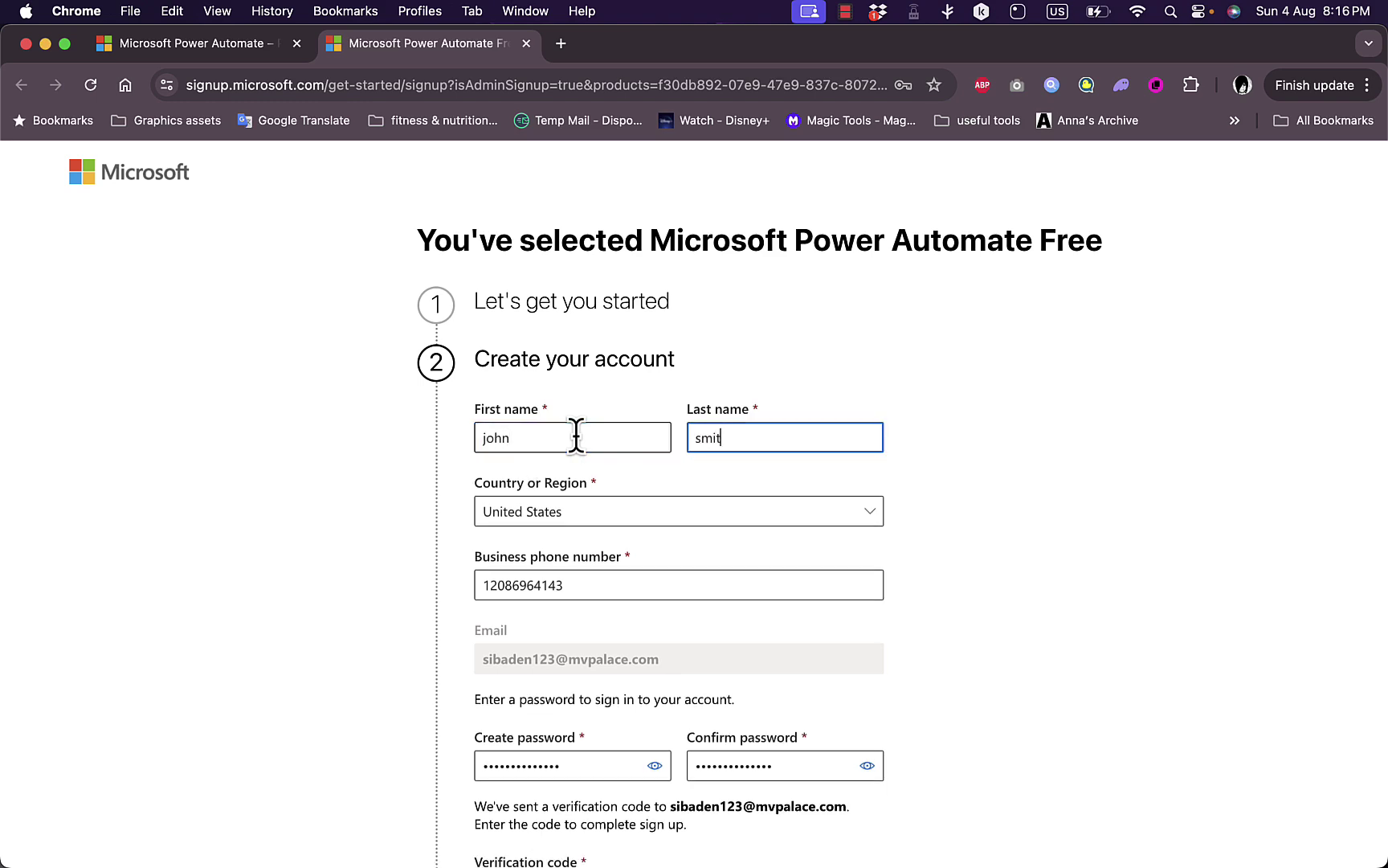
{"action": "type", "text": "mith"}
{"action": "scroll", "coordinate": [576, 437], "scroll_direction": "down", "scroll_amount": 5}
{"action": "scroll", "coordinate": [626, 599], "scroll_direction": "down", "scroll_amount": 3}
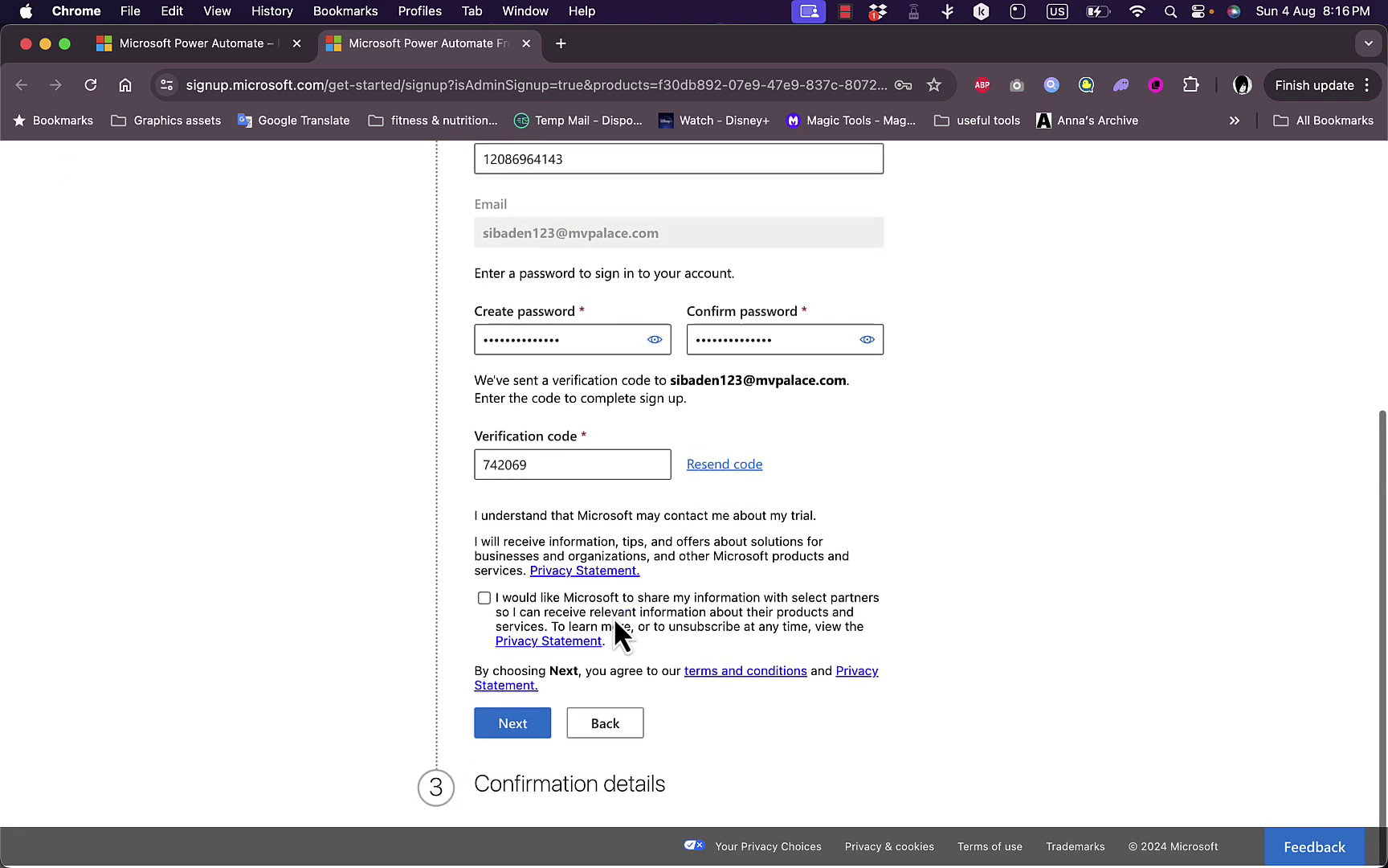
{"action": "left_click", "coordinate": [519, 727]}
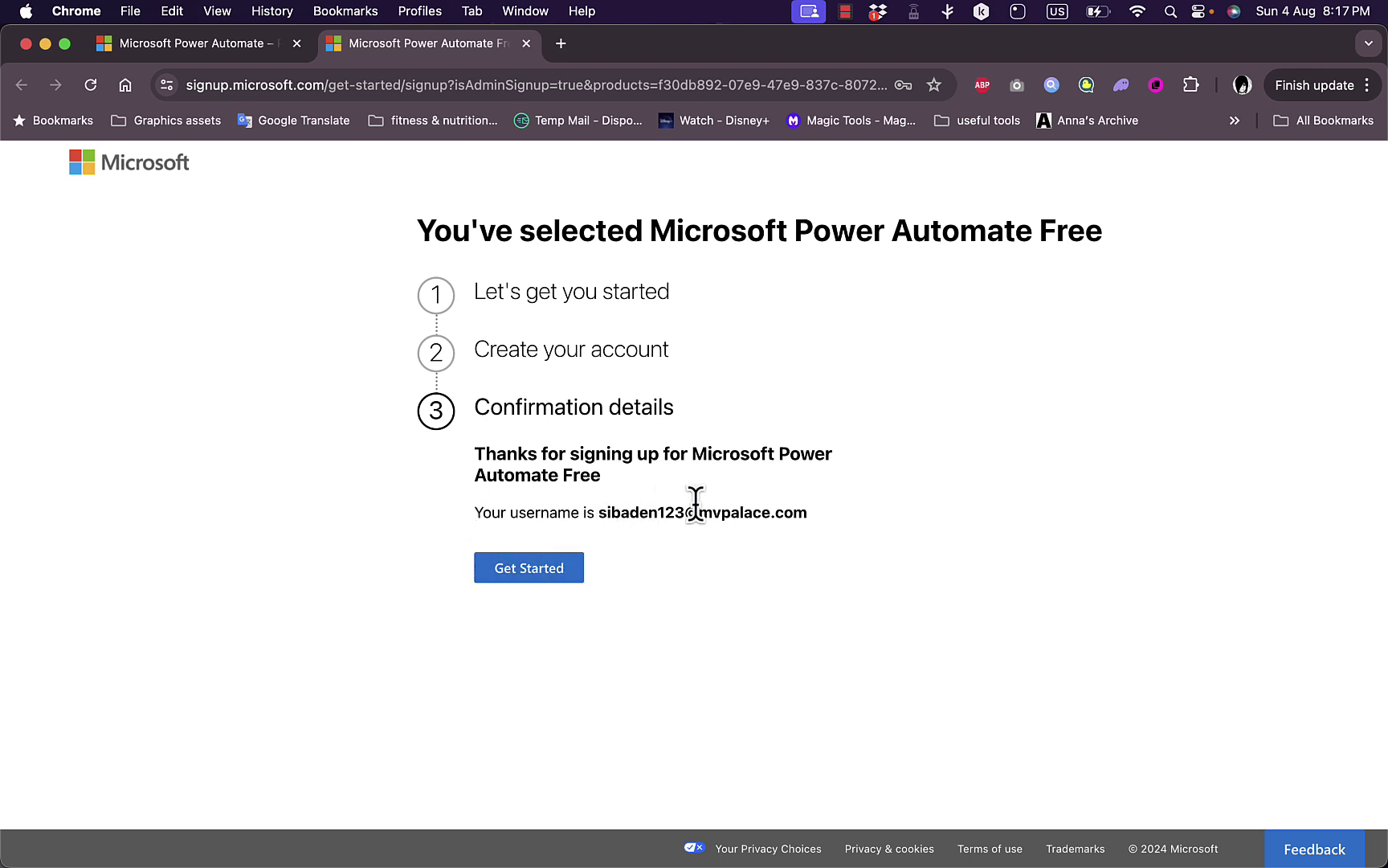
Get started, choose Ask later for security setup, and answer No to staying signed in.
{"action": "left_click", "coordinate": [540, 570]}
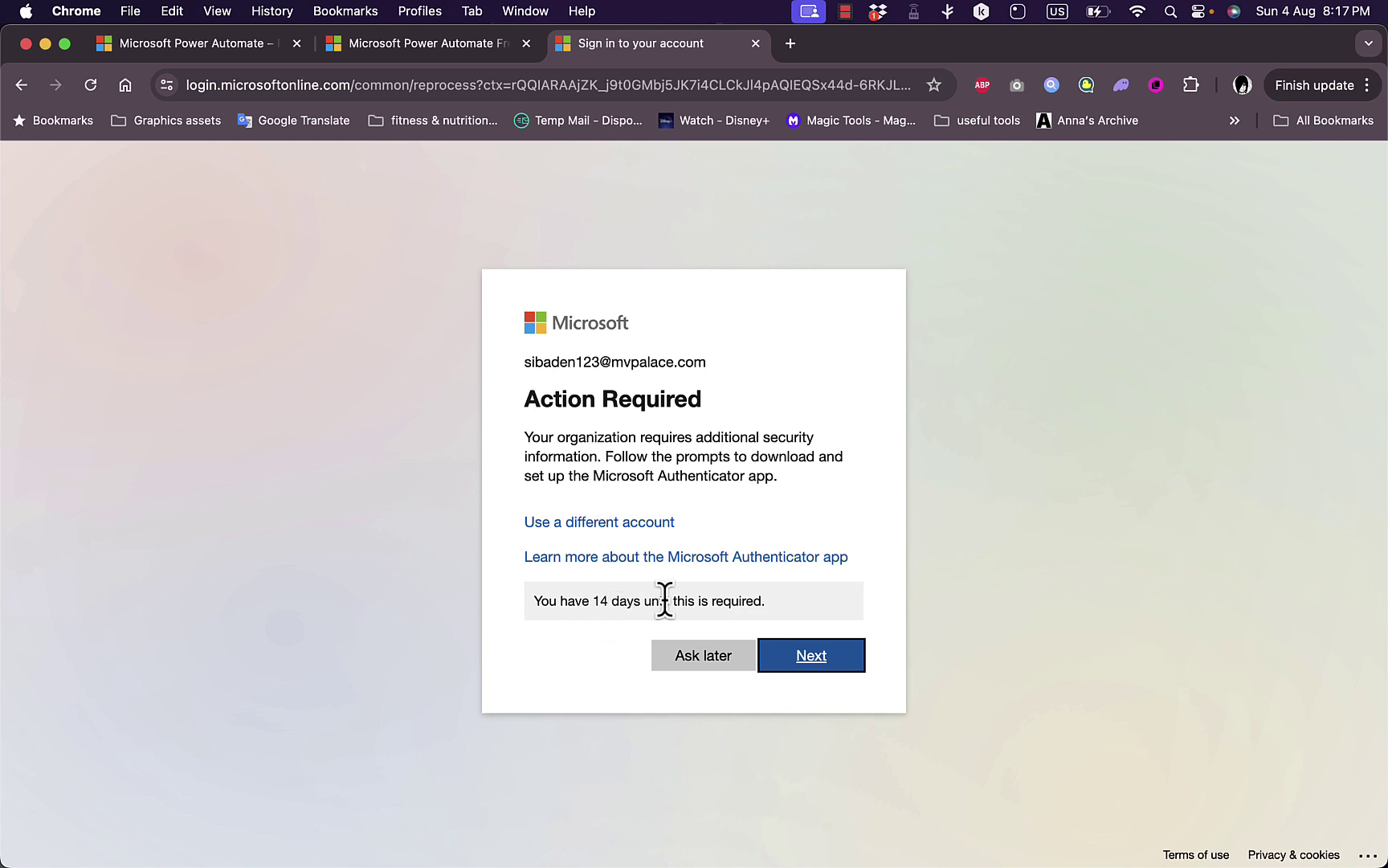
{"action": "left_click", "coordinate": [702, 657]}
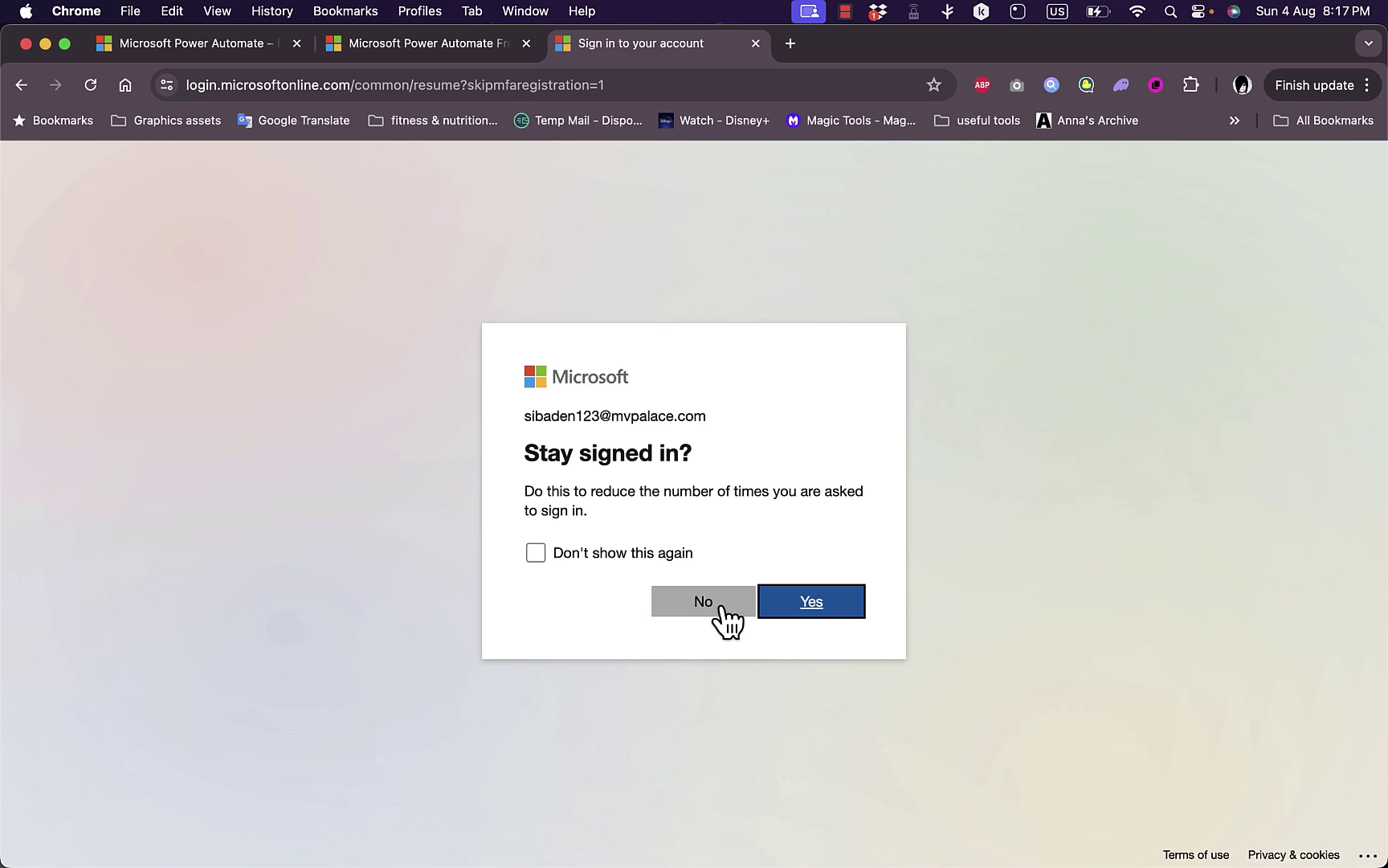
{"action": "left_click", "coordinate": [705, 608]}
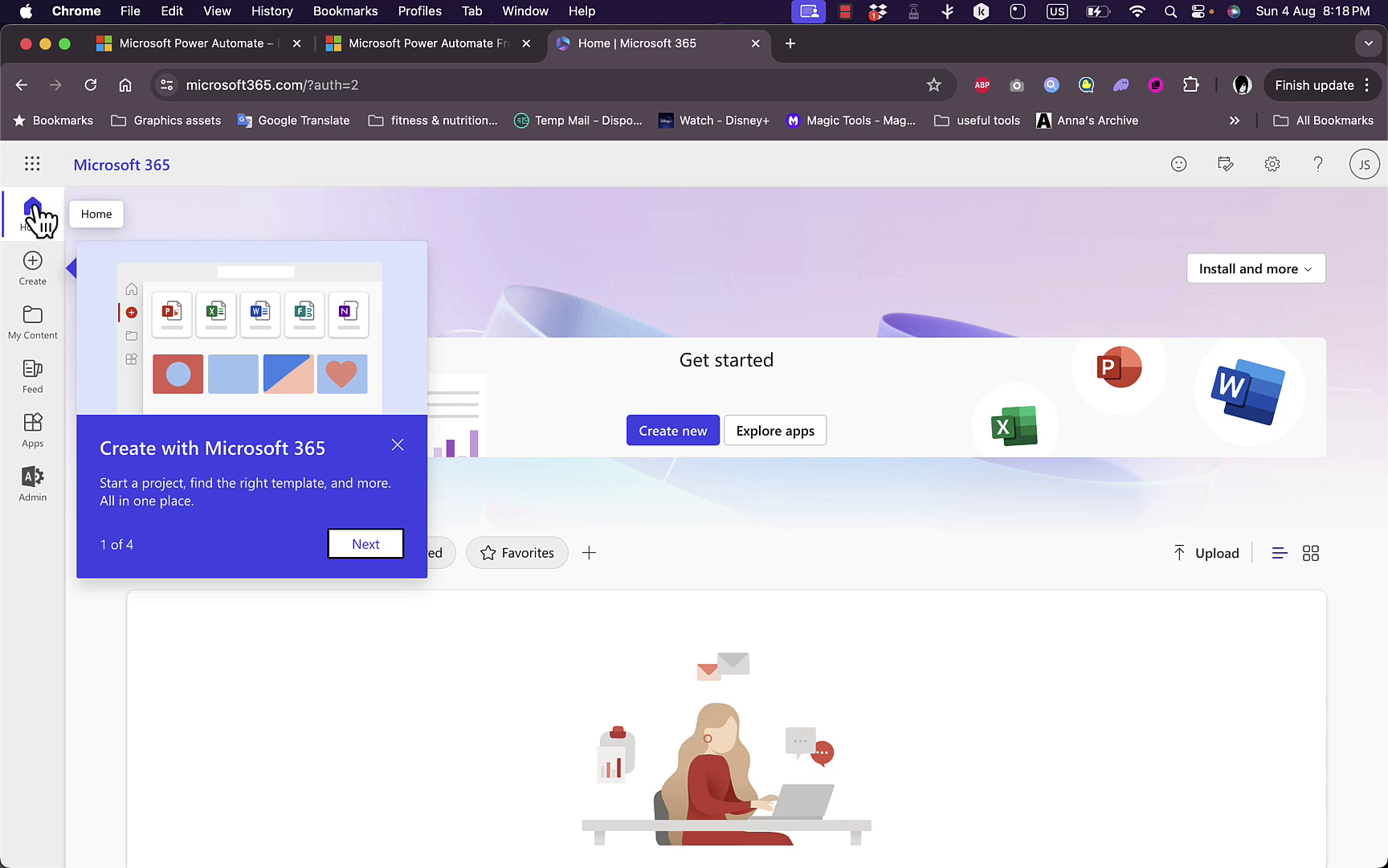
Open Power Automate from Microsoft 365 Apps, browse the learning cards, check My flows, then open Templates.
{"action": "left_click", "coordinate": [32, 430]}
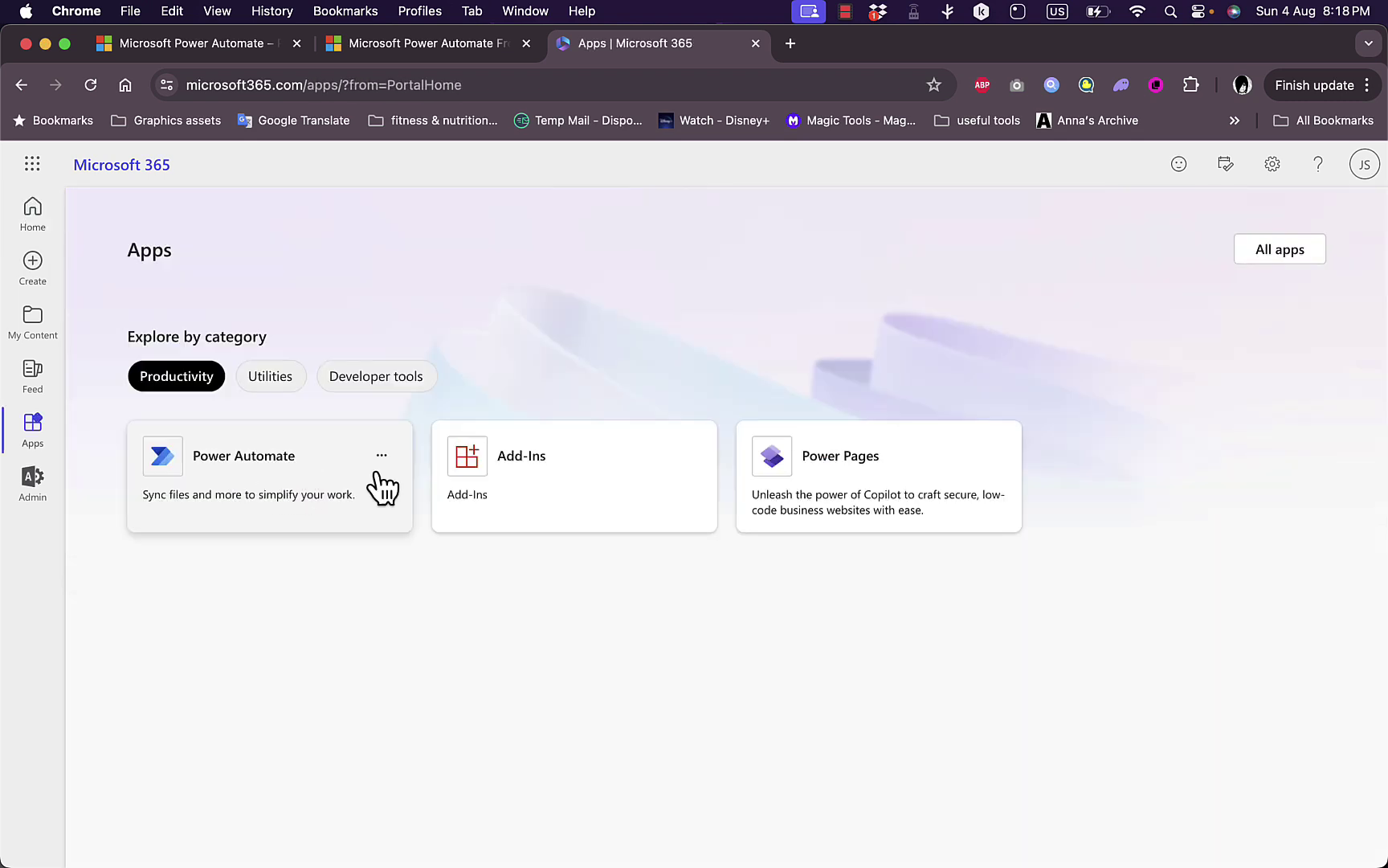
{"action": "left_click", "coordinate": [281, 482]}
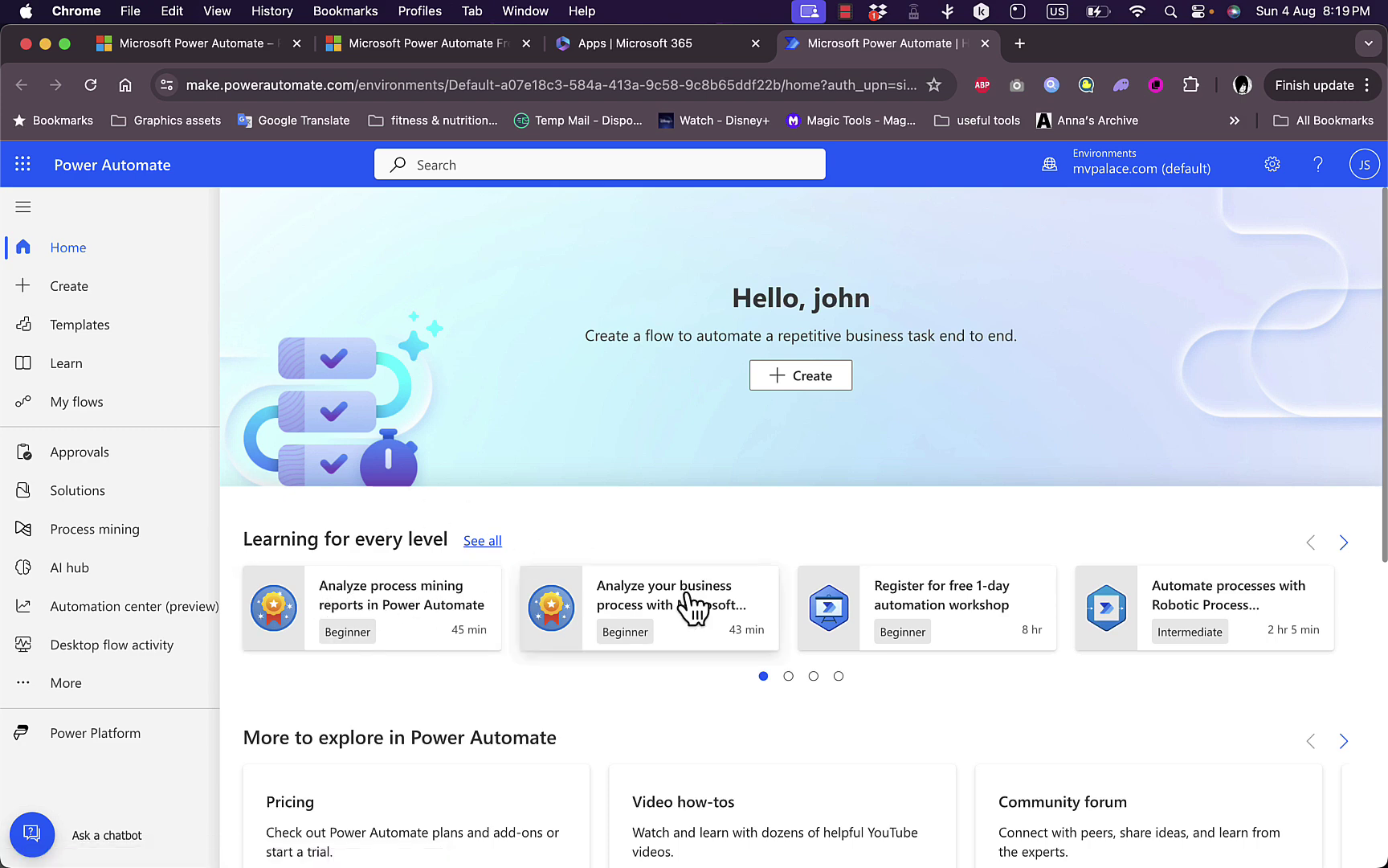
{"action": "left_click", "coordinate": [838, 677]}
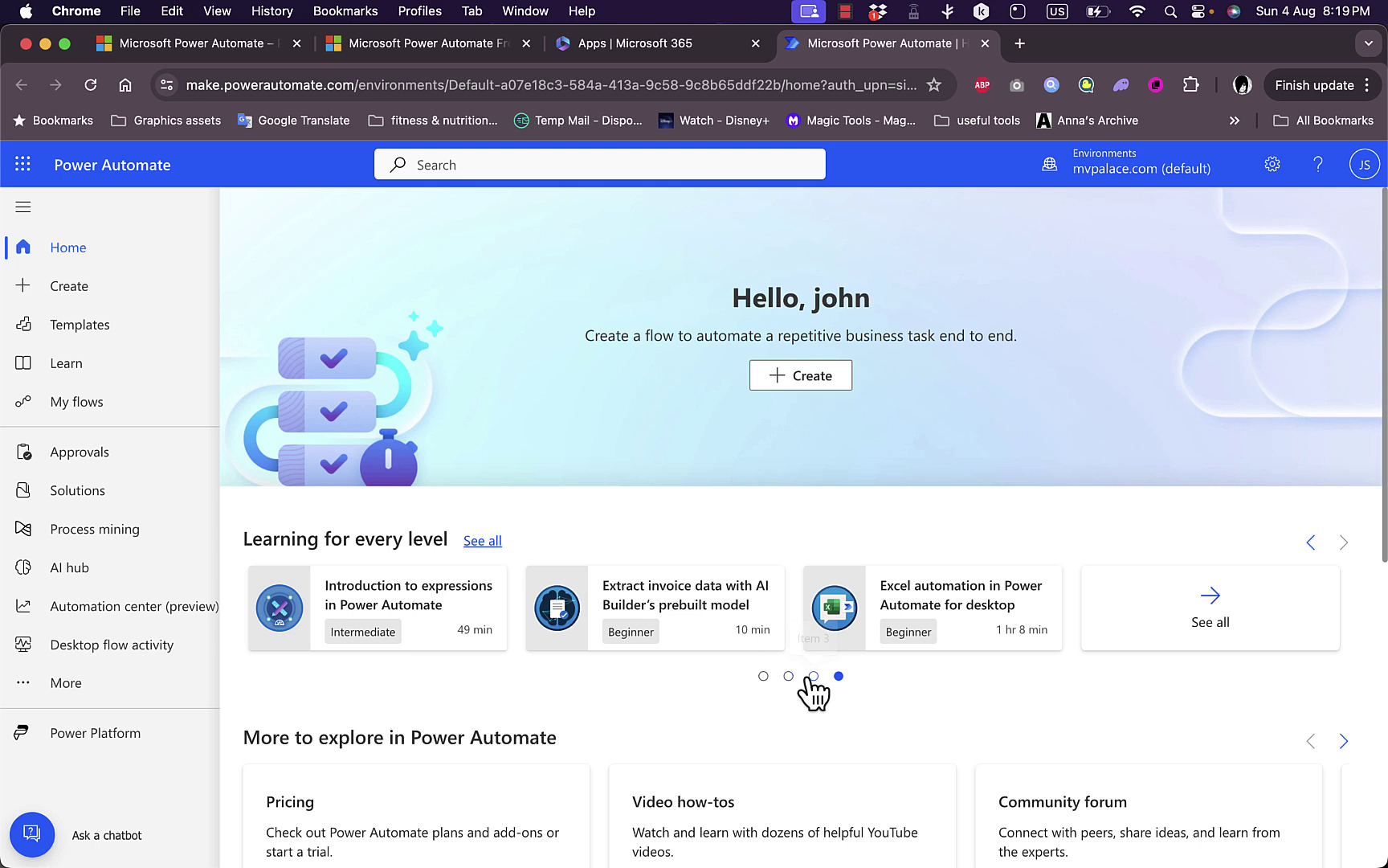
{"action": "left_click", "coordinate": [813, 676]}
{"action": "left_click", "coordinate": [791, 677]}
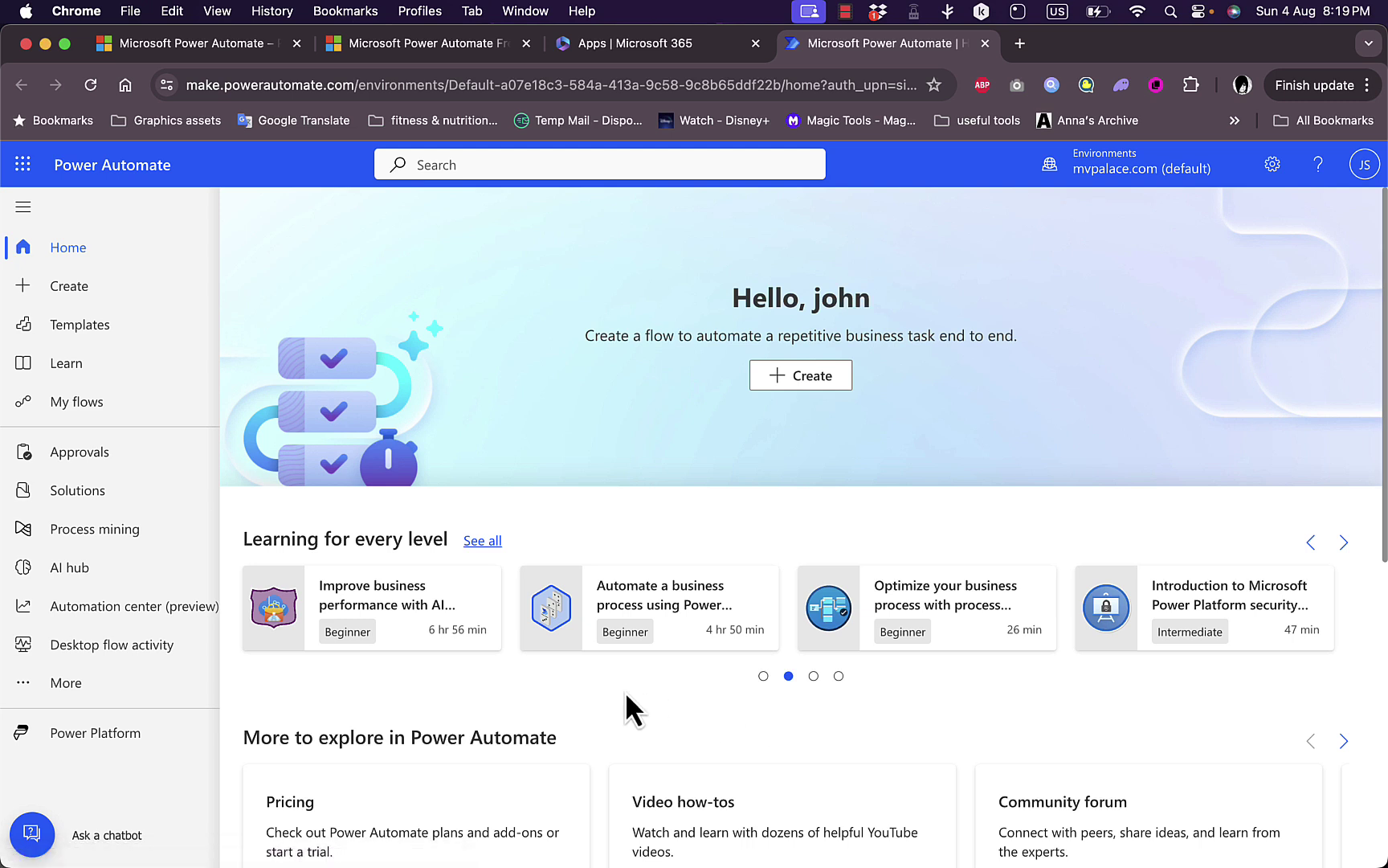
{"action": "left_click", "coordinate": [763, 676]}
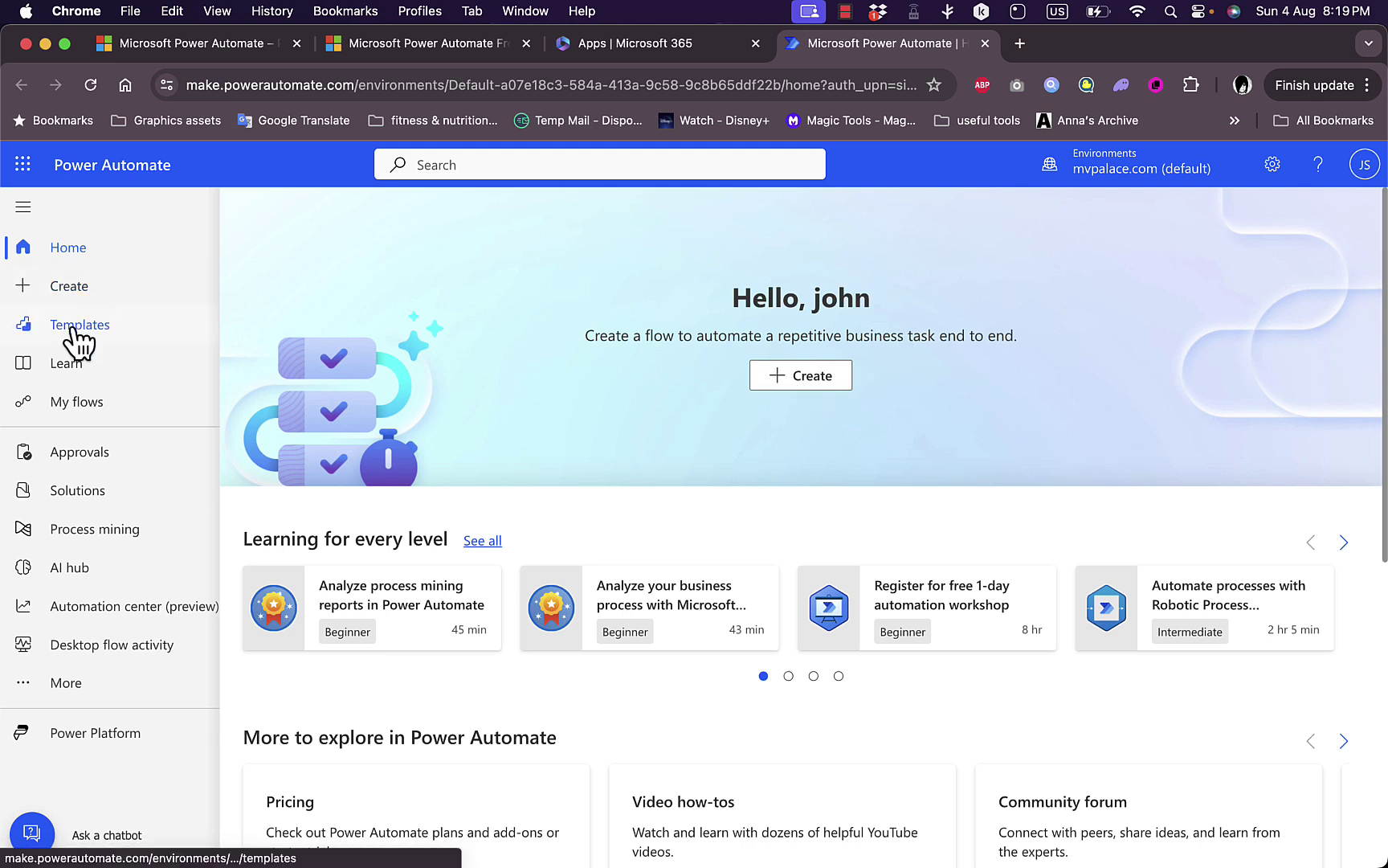
{"action": "left_click", "coordinate": [78, 403]}
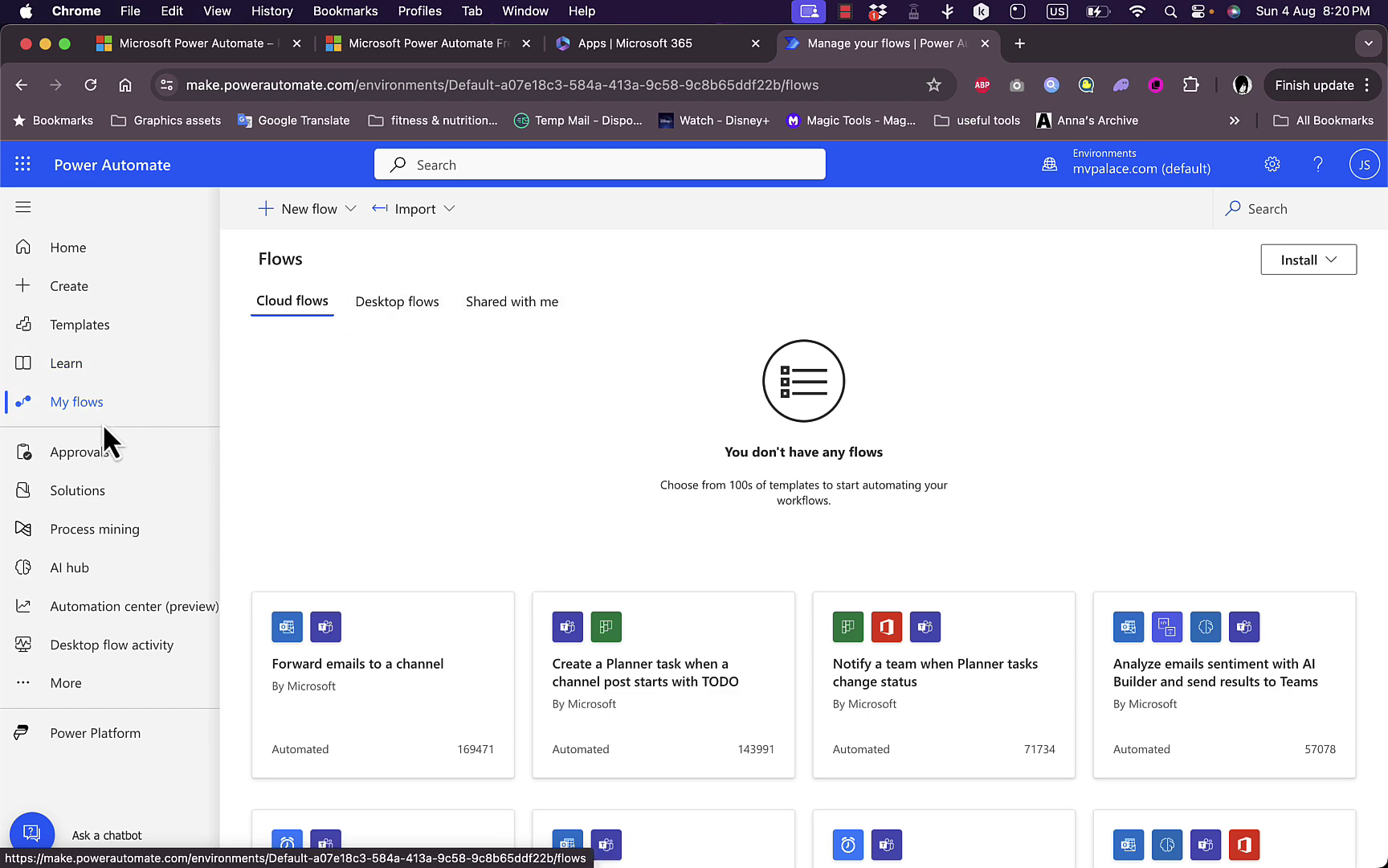
{"action": "left_click", "coordinate": [80, 325]}
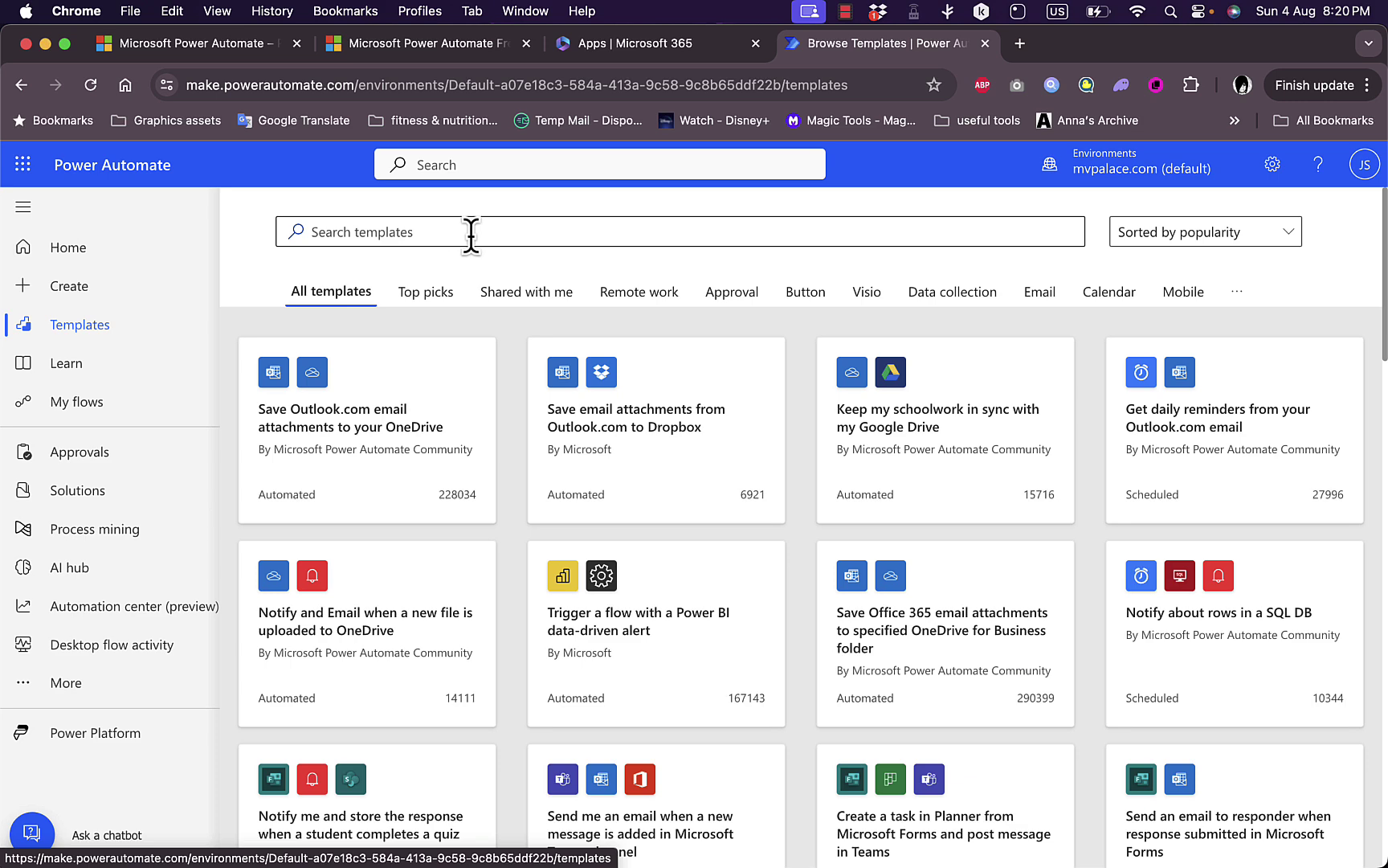
{"action": "left_click", "coordinate": [1215, 255]}
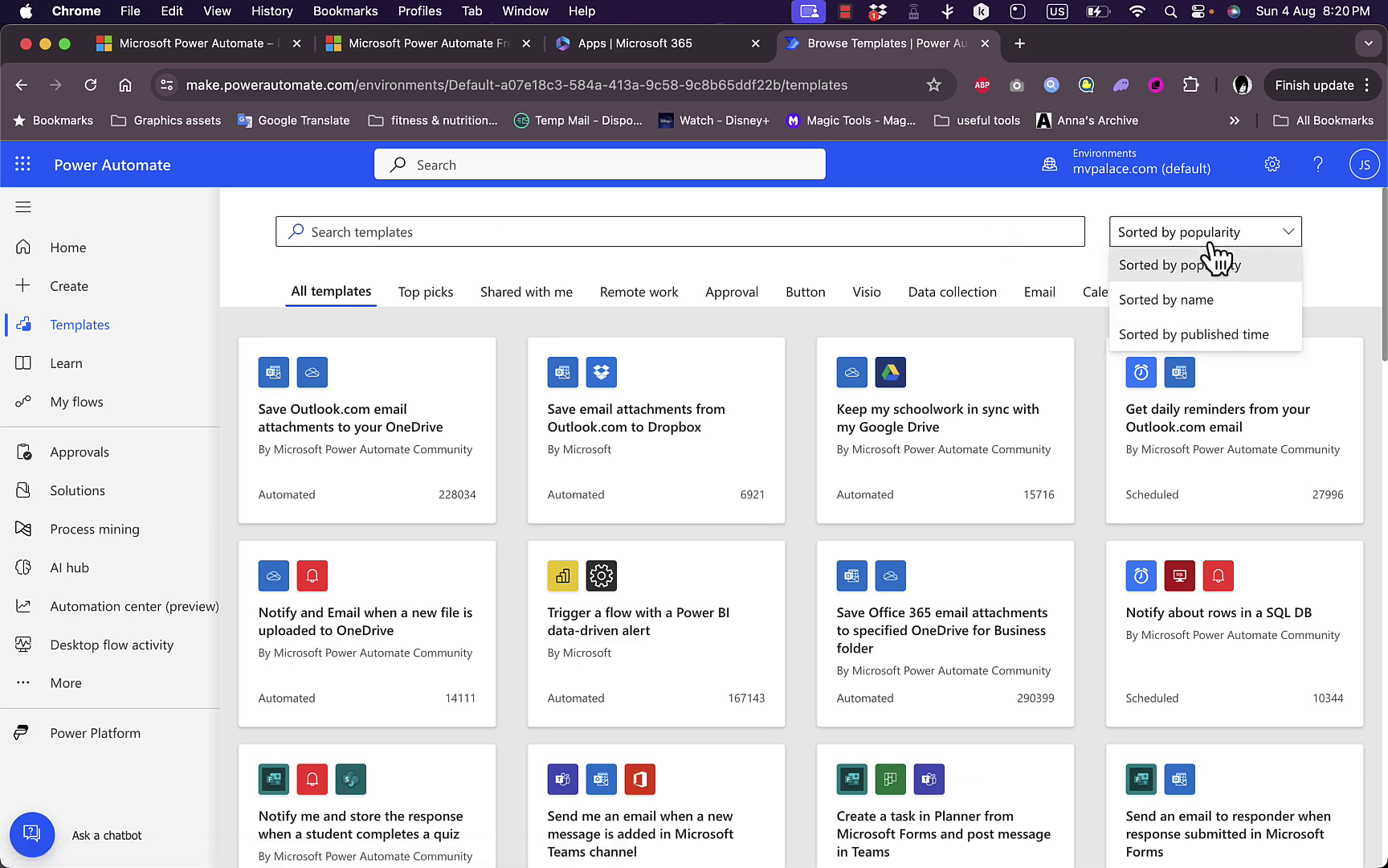
{"action": "left_click", "coordinate": [787, 333]}
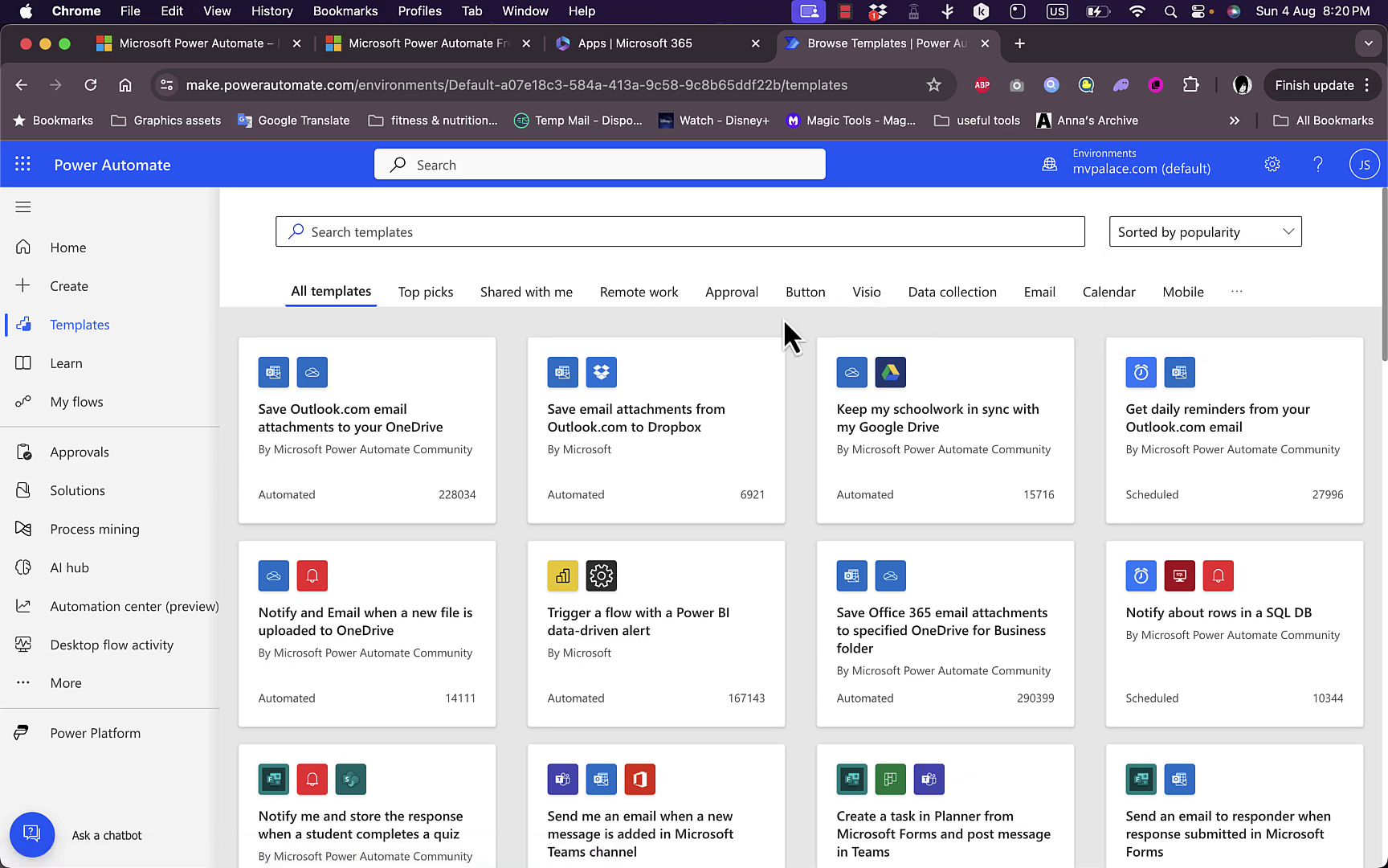
{"action": "scroll", "coordinate": [792, 438], "scroll_direction": "down", "scroll_amount": 5}
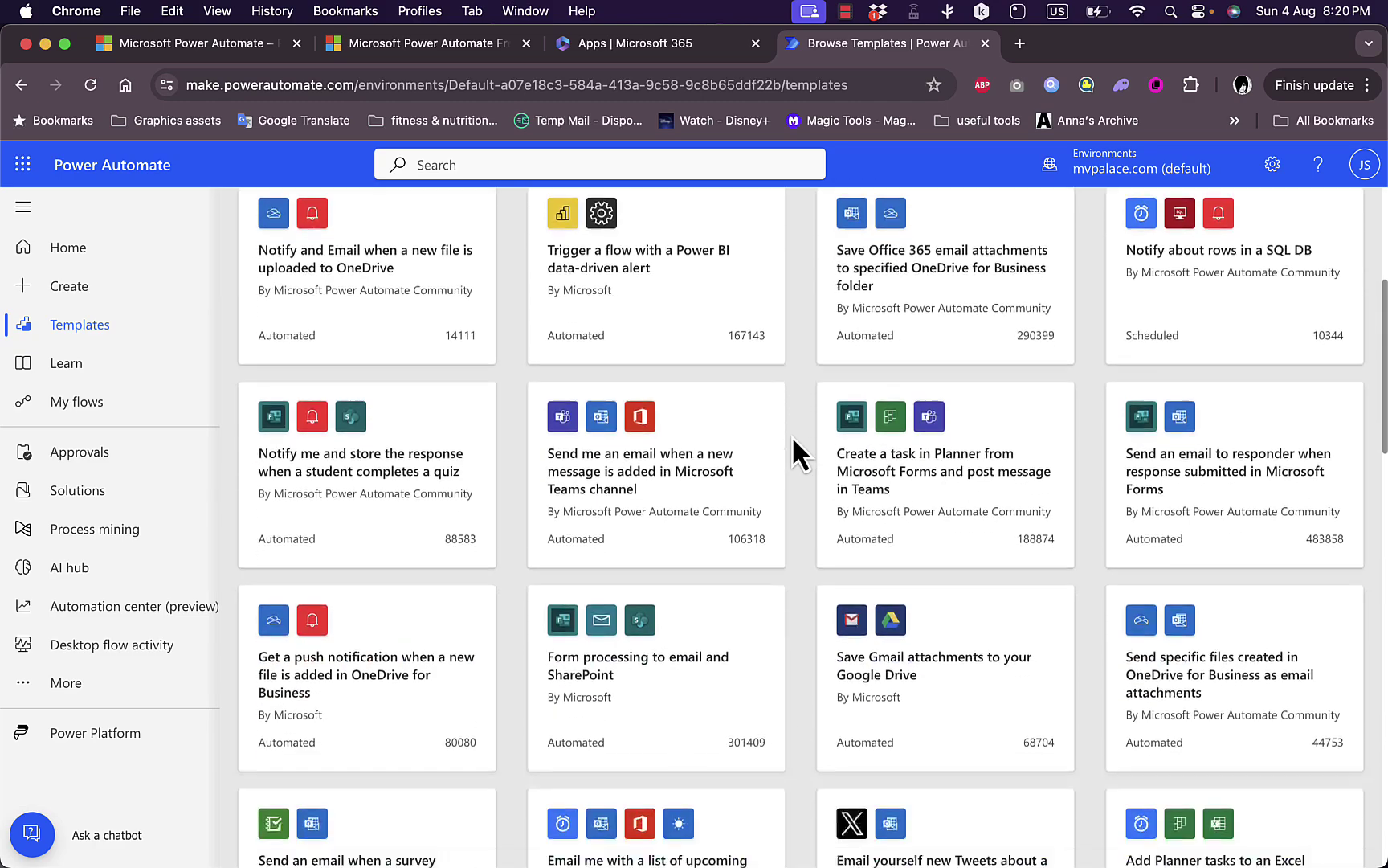
{"action": "scroll", "coordinate": [792, 435], "scroll_direction": "down", "scroll_amount": 4}
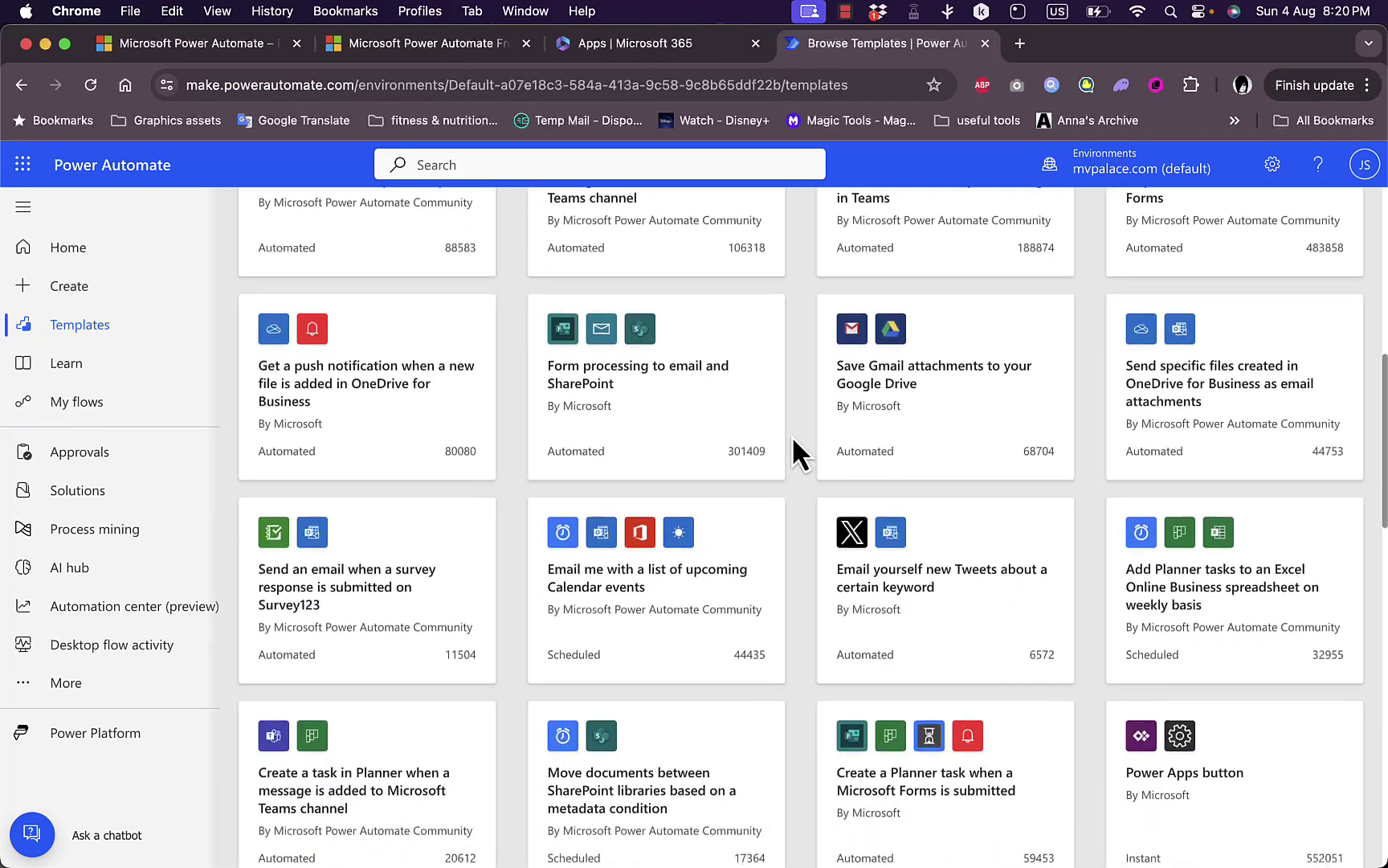
{"action": "scroll", "coordinate": [793, 437], "scroll_direction": "down", "scroll_amount": 1}
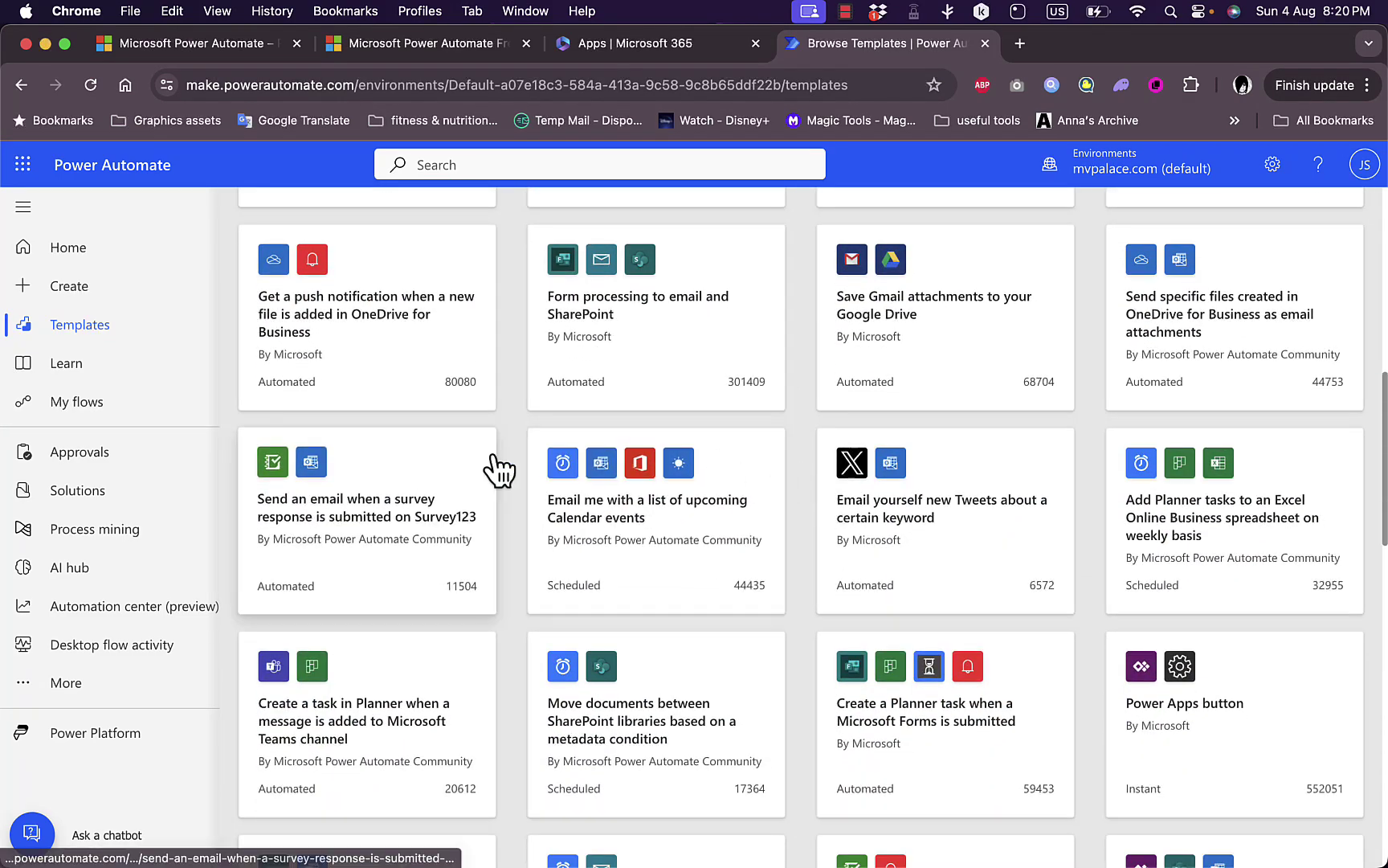
{"action": "scroll", "coordinate": [524, 456], "scroll_direction": "up", "scroll_amount": 12}
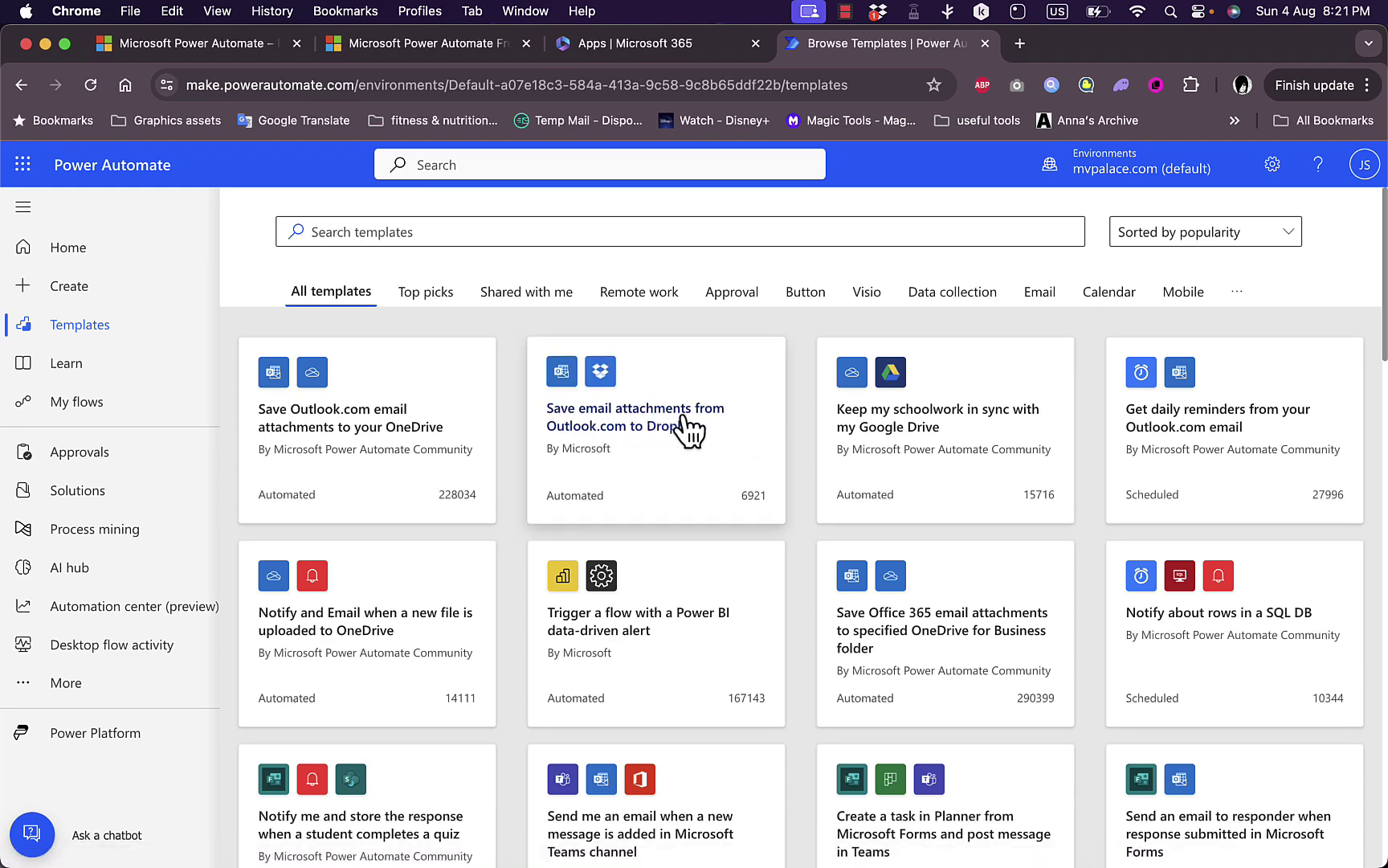
{"action": "scroll", "coordinate": [804, 412], "scroll_direction": "down", "scroll_amount": 3}
{"action": "scroll", "coordinate": [803, 412], "scroll_direction": "down", "scroll_amount": 10}
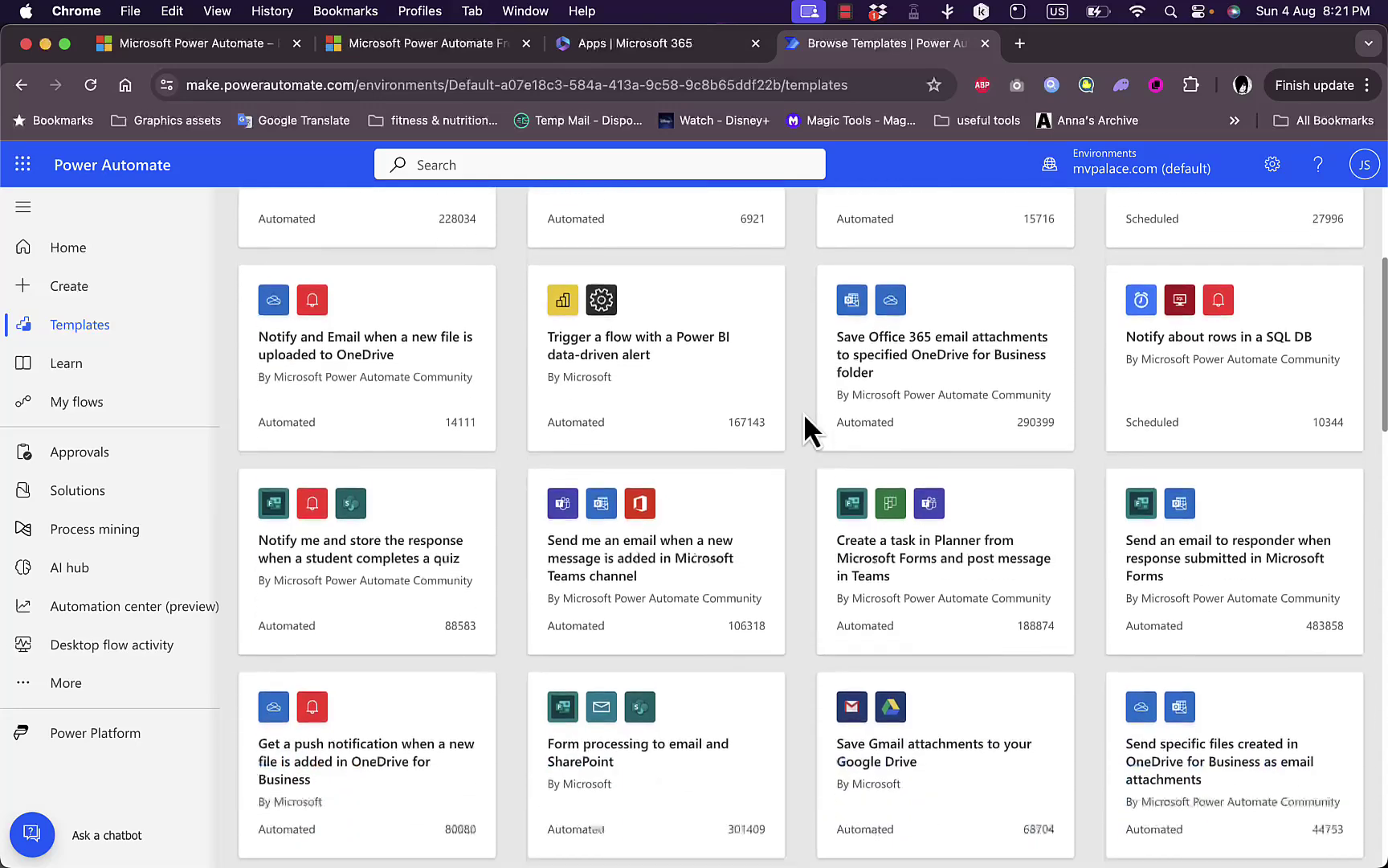
{"action": "scroll", "coordinate": [803, 412], "scroll_direction": "down", "scroll_amount": 2}
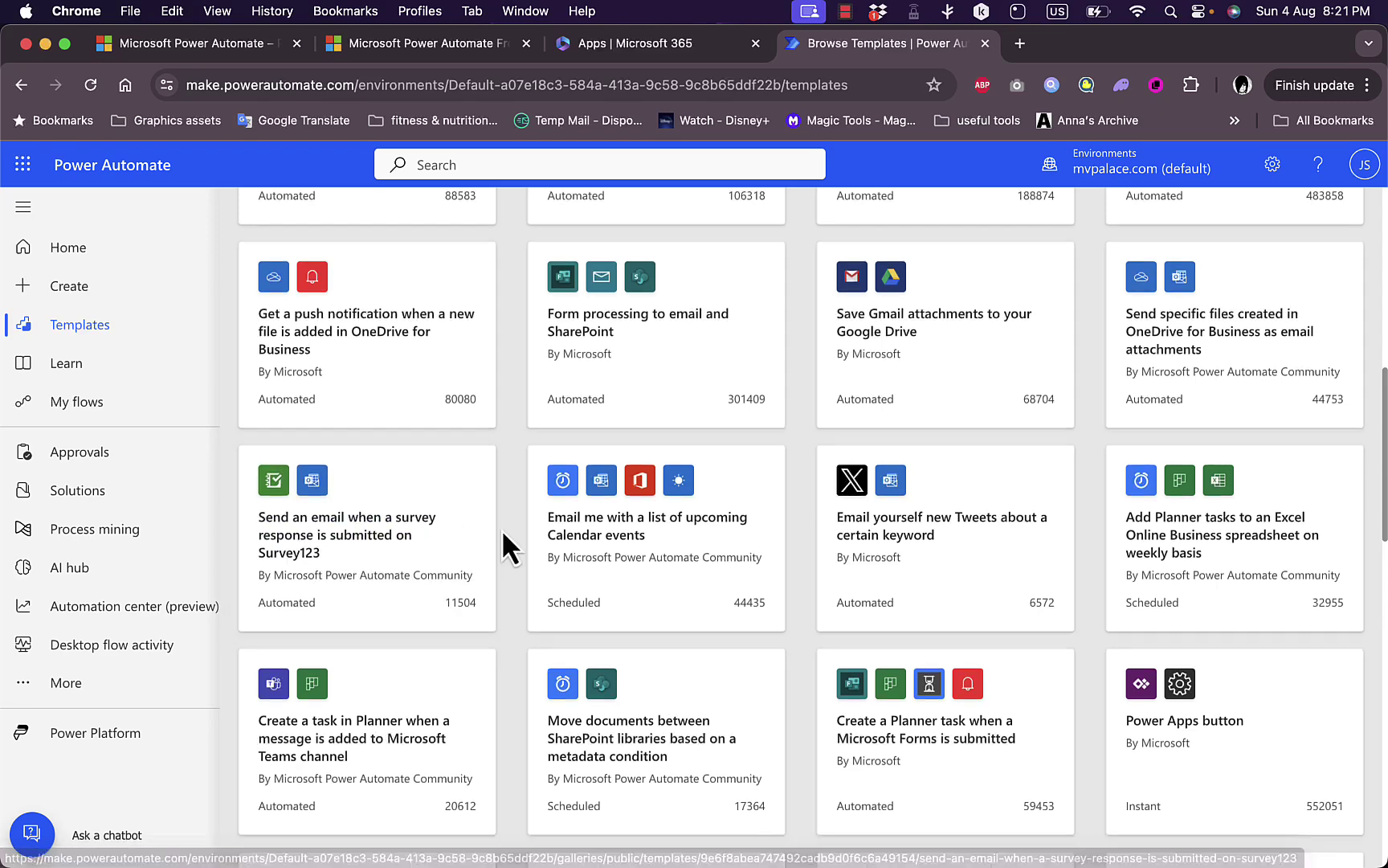
{"action": "scroll", "coordinate": [501, 528], "scroll_direction": "down", "scroll_amount": 3}
{"action": "scroll", "coordinate": [546, 401], "scroll_direction": "up", "scroll_amount": 10}
{"action": "left_click", "coordinate": [577, 231]}
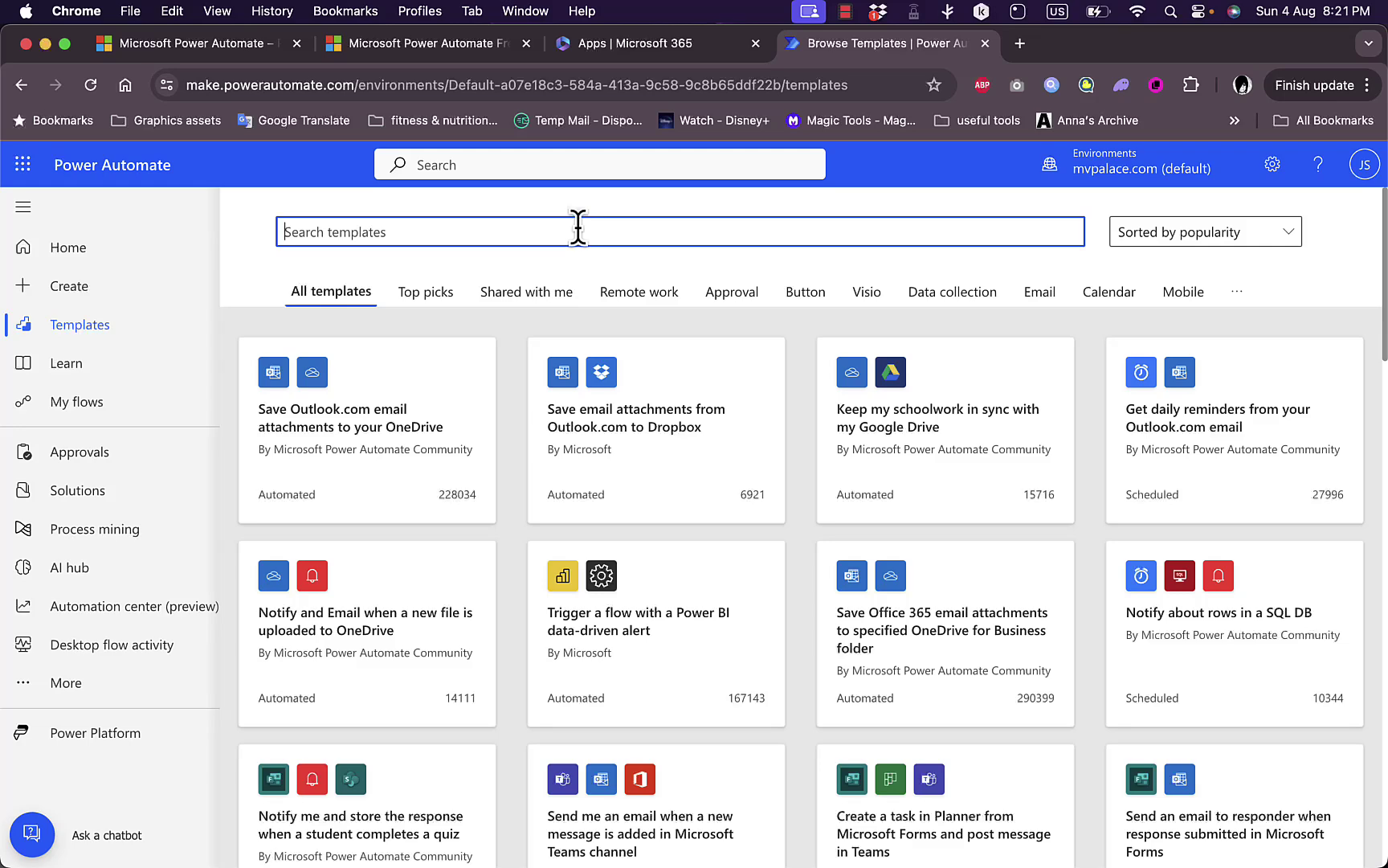
Search the templates for 'slack' and scroll through the Slack results.
{"action": "type", "text": "slack"}
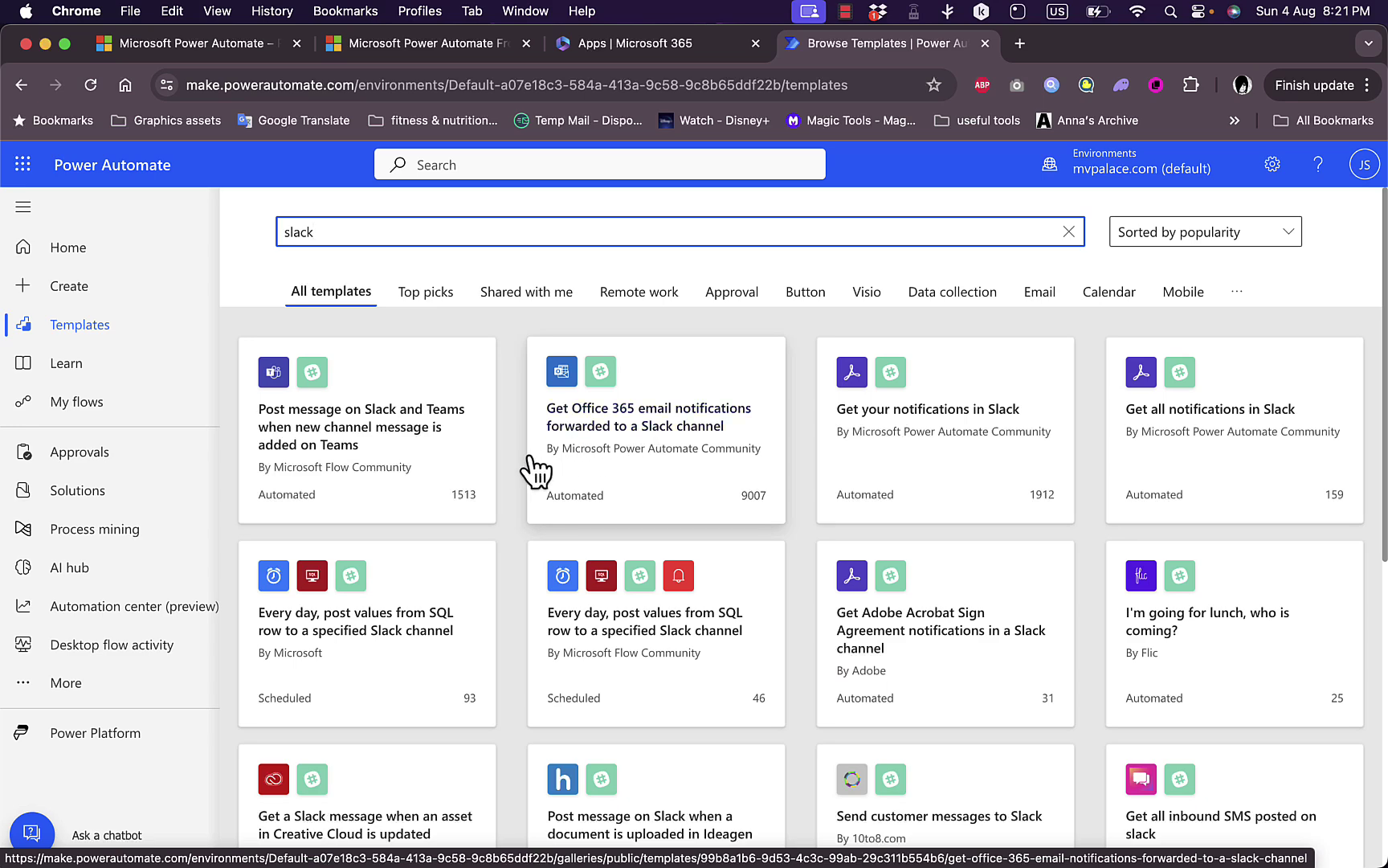
{"action": "scroll", "coordinate": [535, 470], "scroll_direction": "down", "scroll_amount": 1}
{"action": "scroll", "coordinate": [534, 470], "scroll_direction": "up", "scroll_amount": 1}
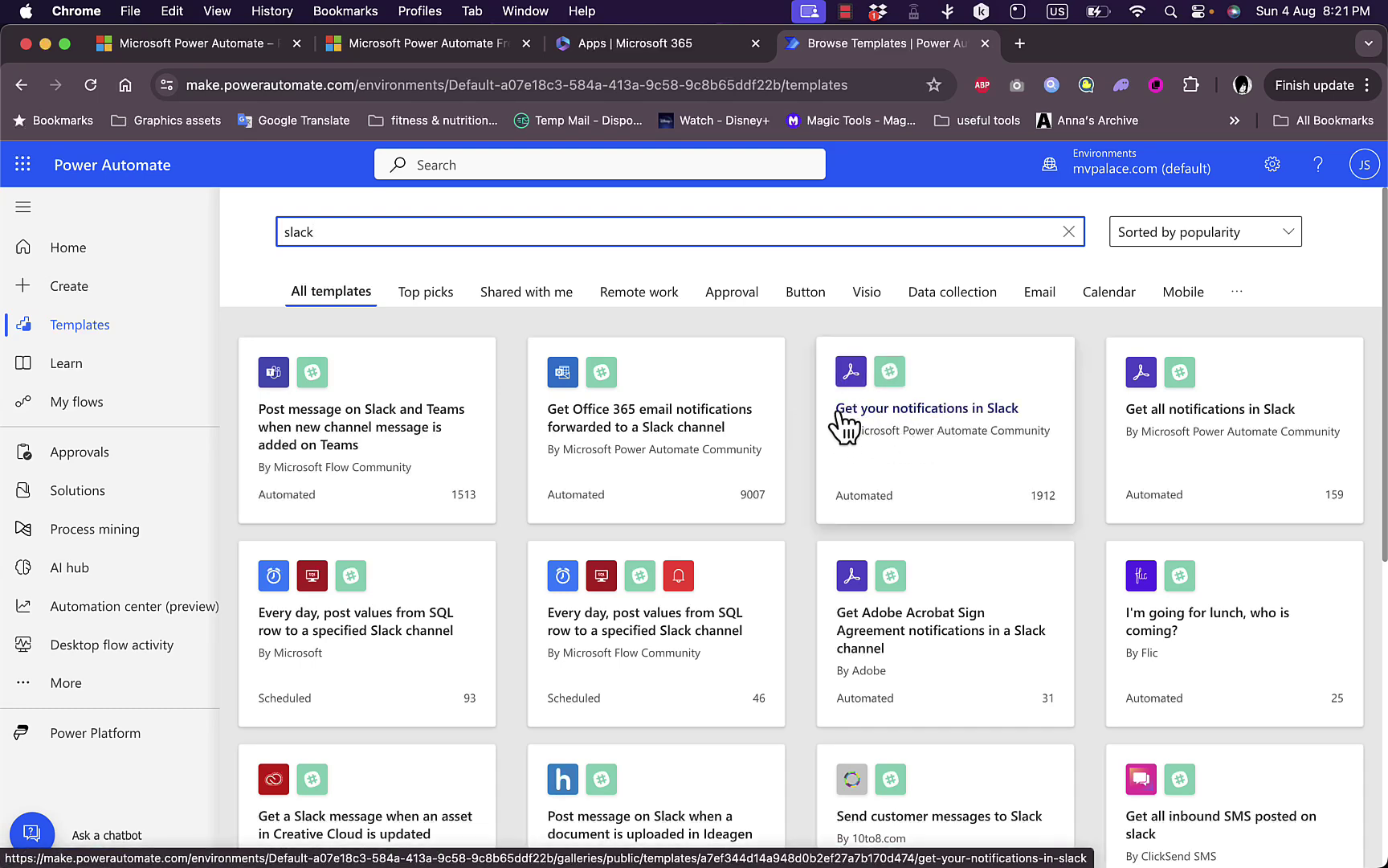
{"action": "scroll", "coordinate": [799, 527], "scroll_direction": "down", "scroll_amount": 2}
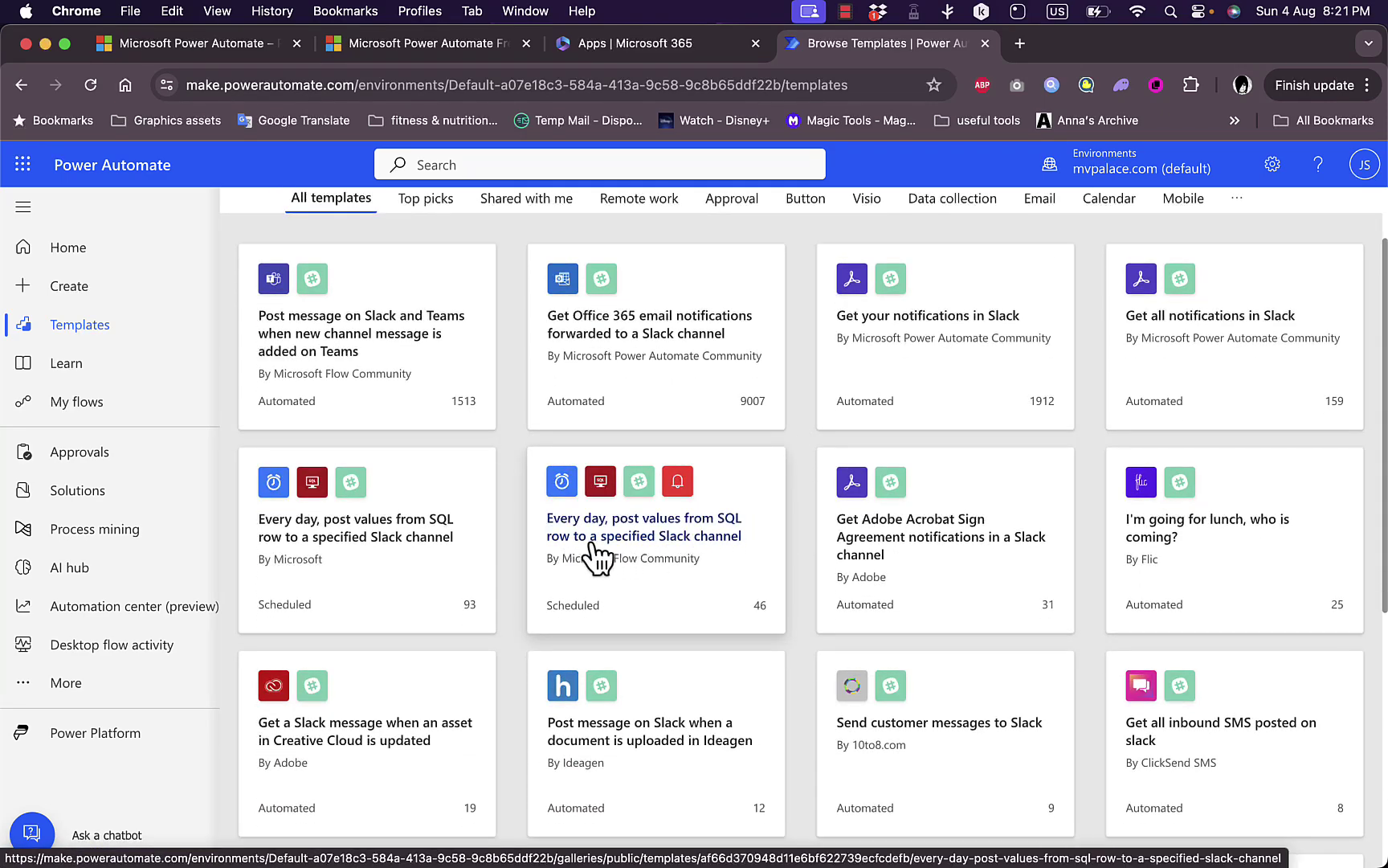
{"action": "scroll", "coordinate": [820, 602], "scroll_direction": "down", "scroll_amount": 1}
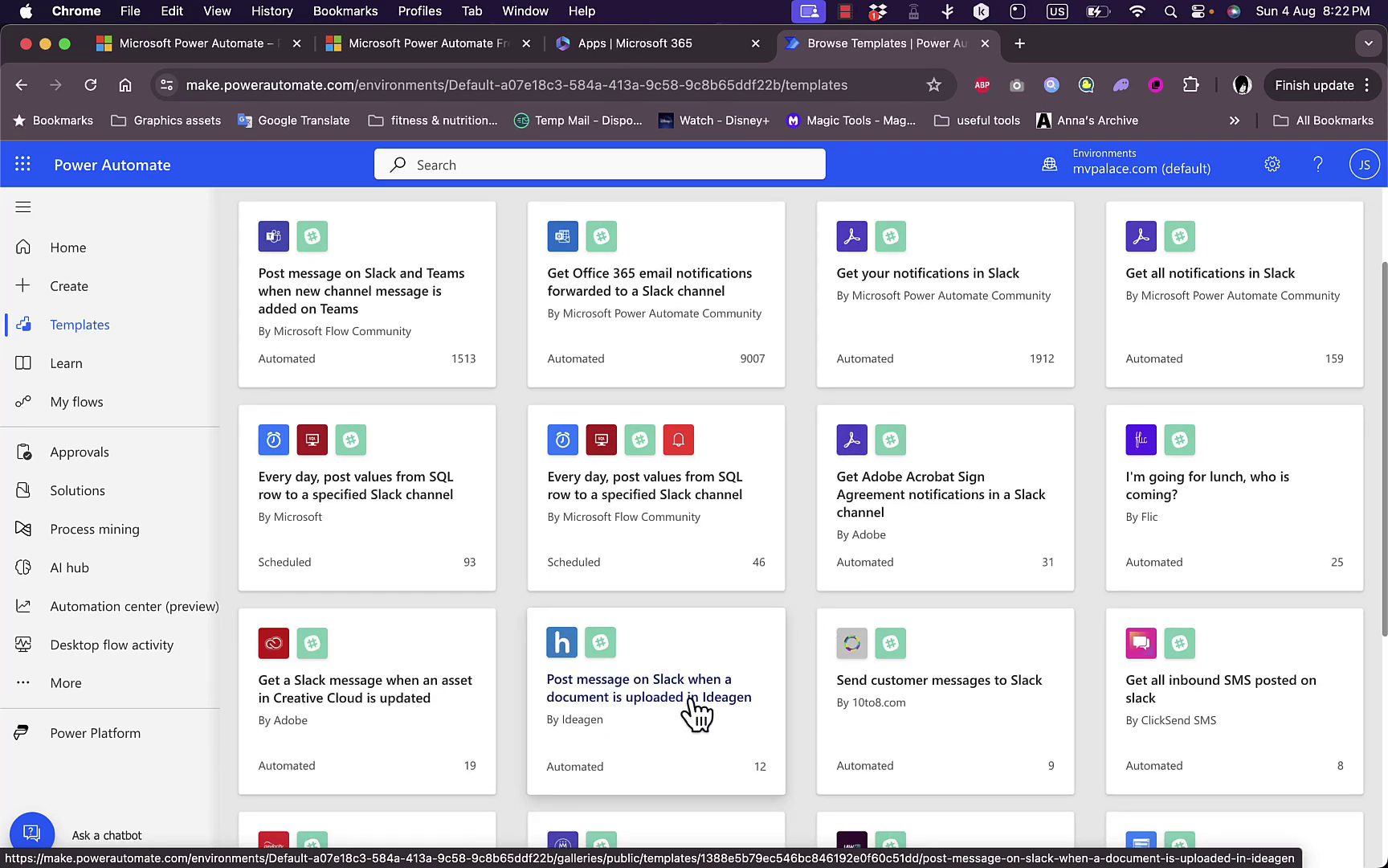
{"action": "scroll", "coordinate": [794, 671], "scroll_direction": "down", "scroll_amount": 5}
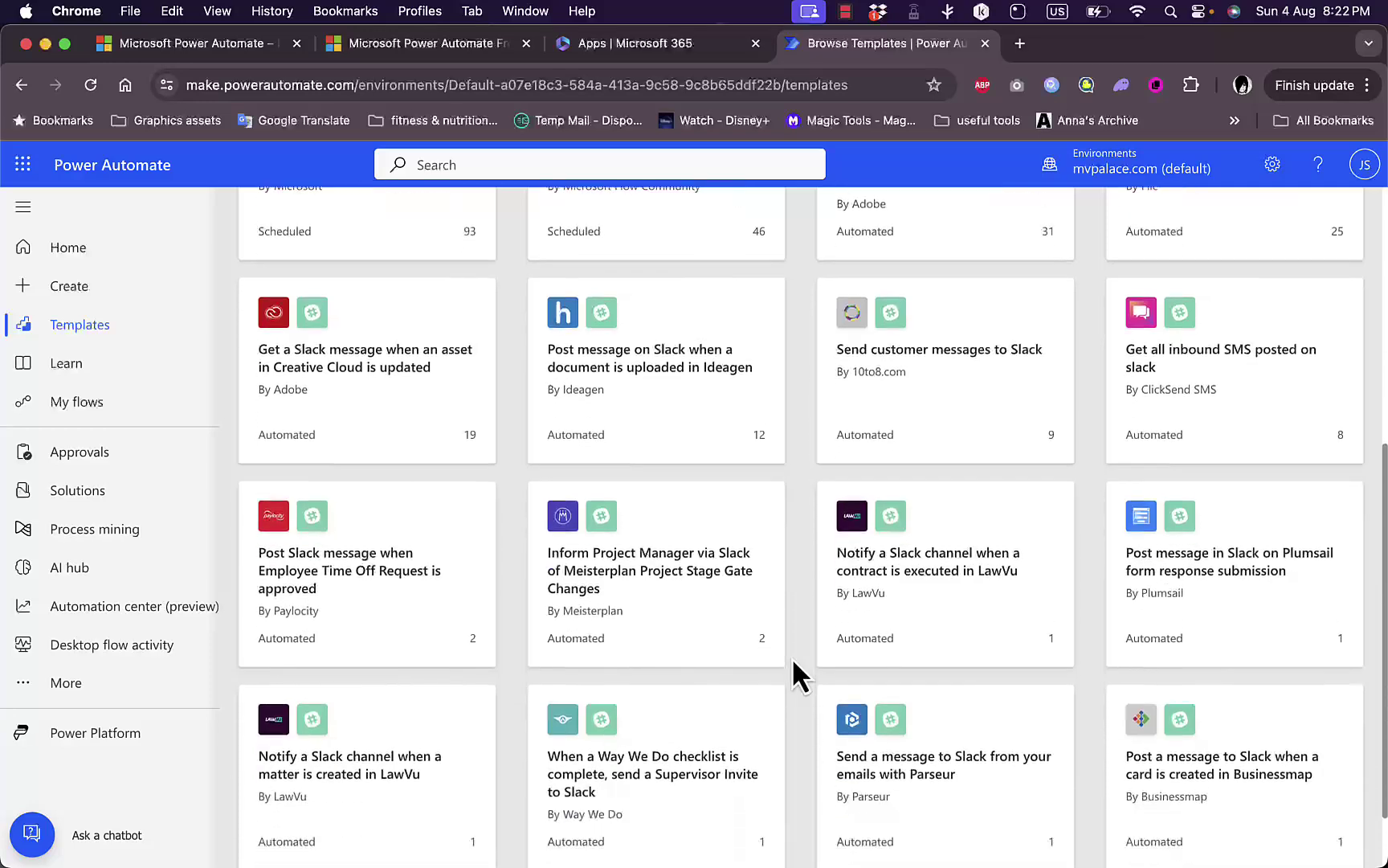
{"action": "scroll", "coordinate": [792, 657], "scroll_direction": "down", "scroll_amount": 2}
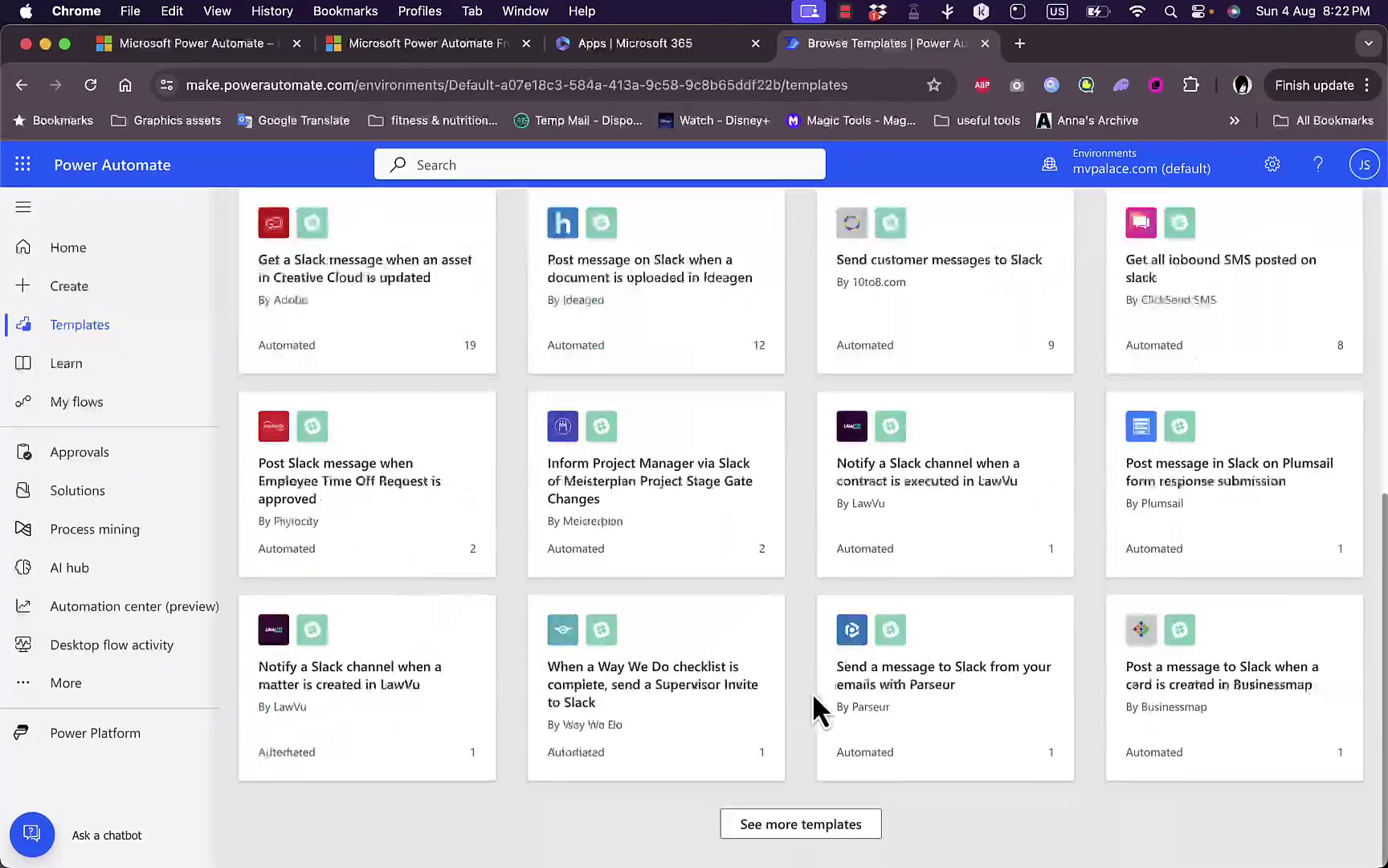
{"action": "scroll", "coordinate": [812, 691], "scroll_direction": "up", "scroll_amount": 8}
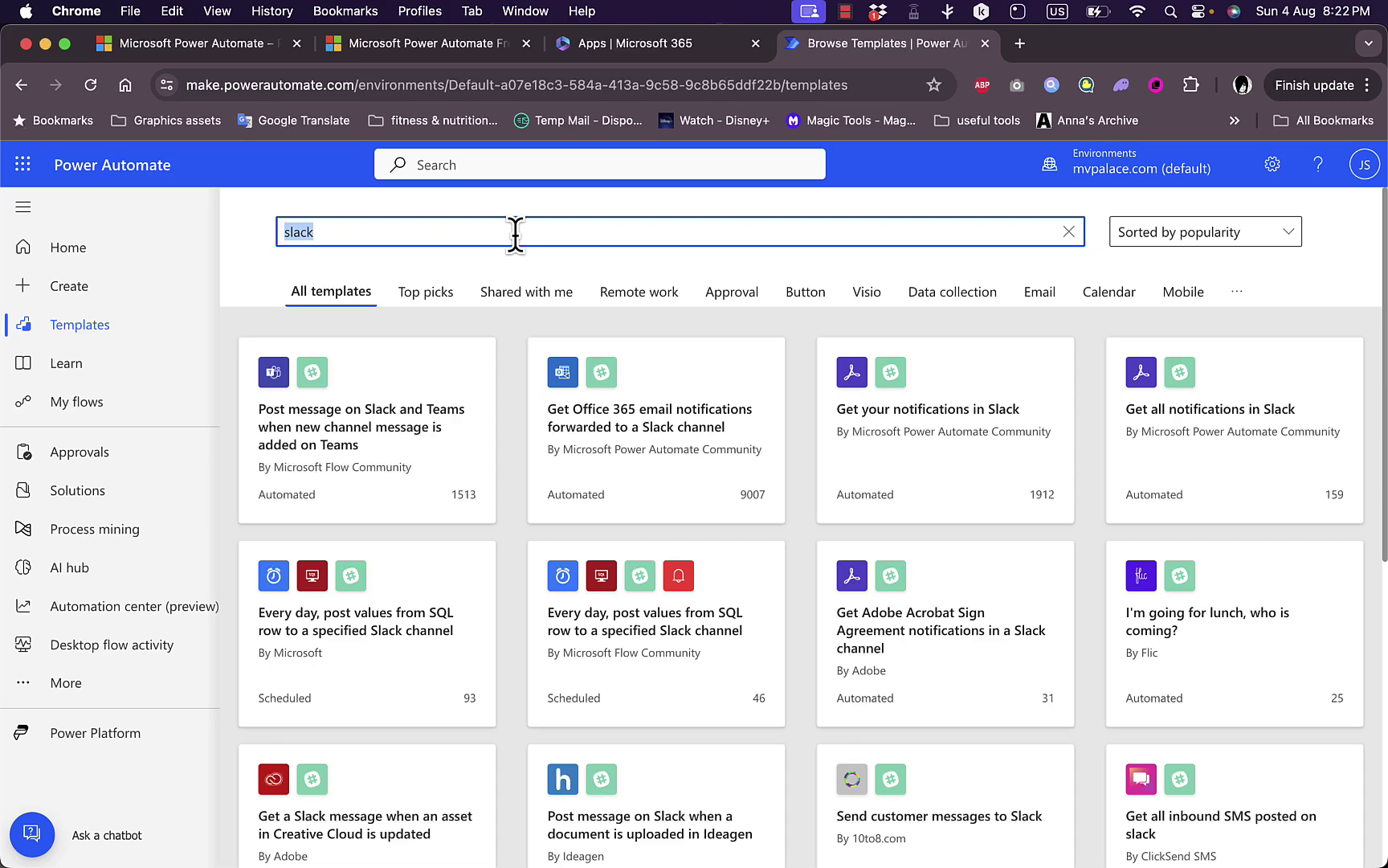
Replace the search with 'microsoft word' and browse the Word-related templates.
{"action": "type", "text": "d"}
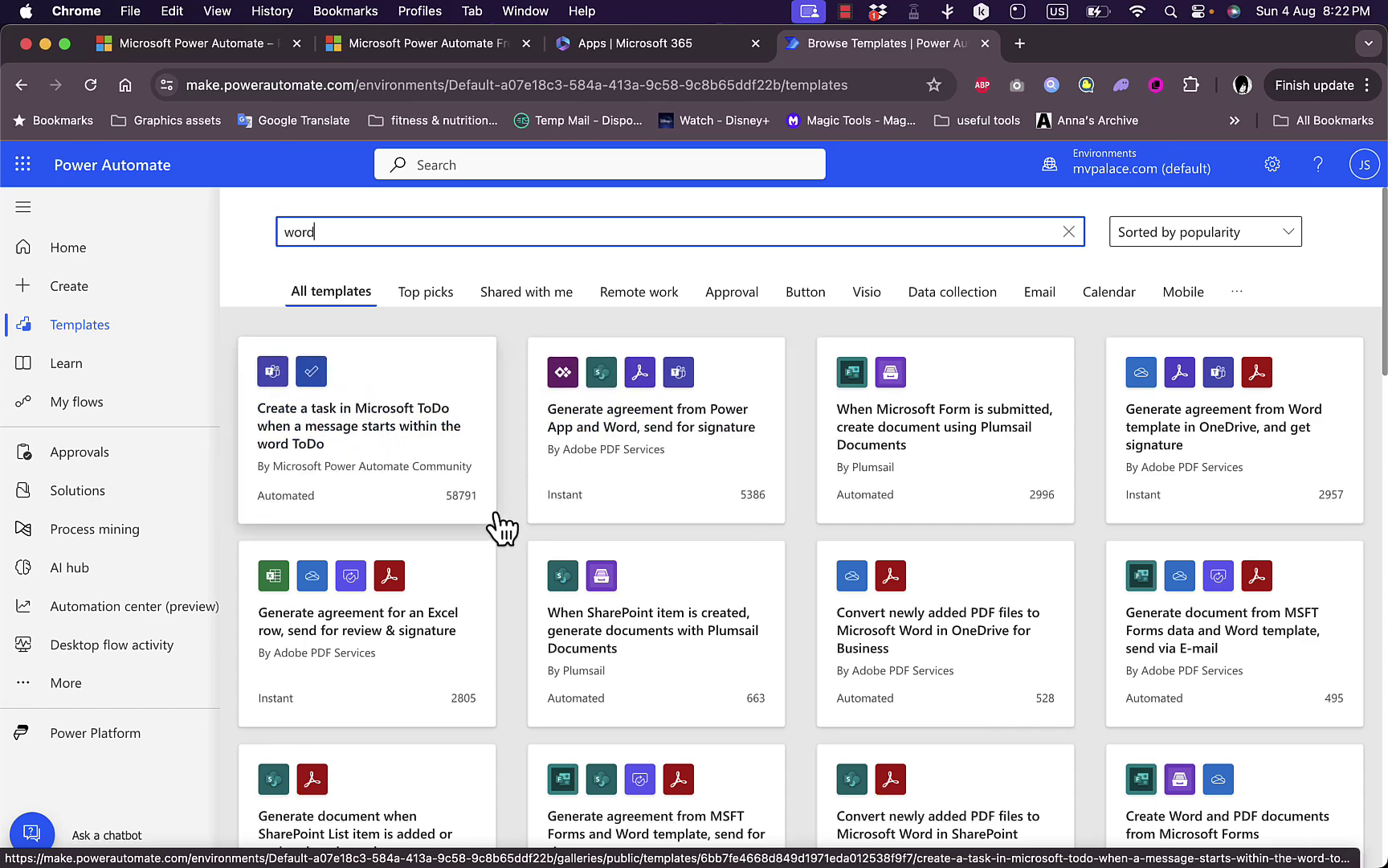
{"action": "scroll", "coordinate": [501, 527], "scroll_direction": "down", "scroll_amount": 5}
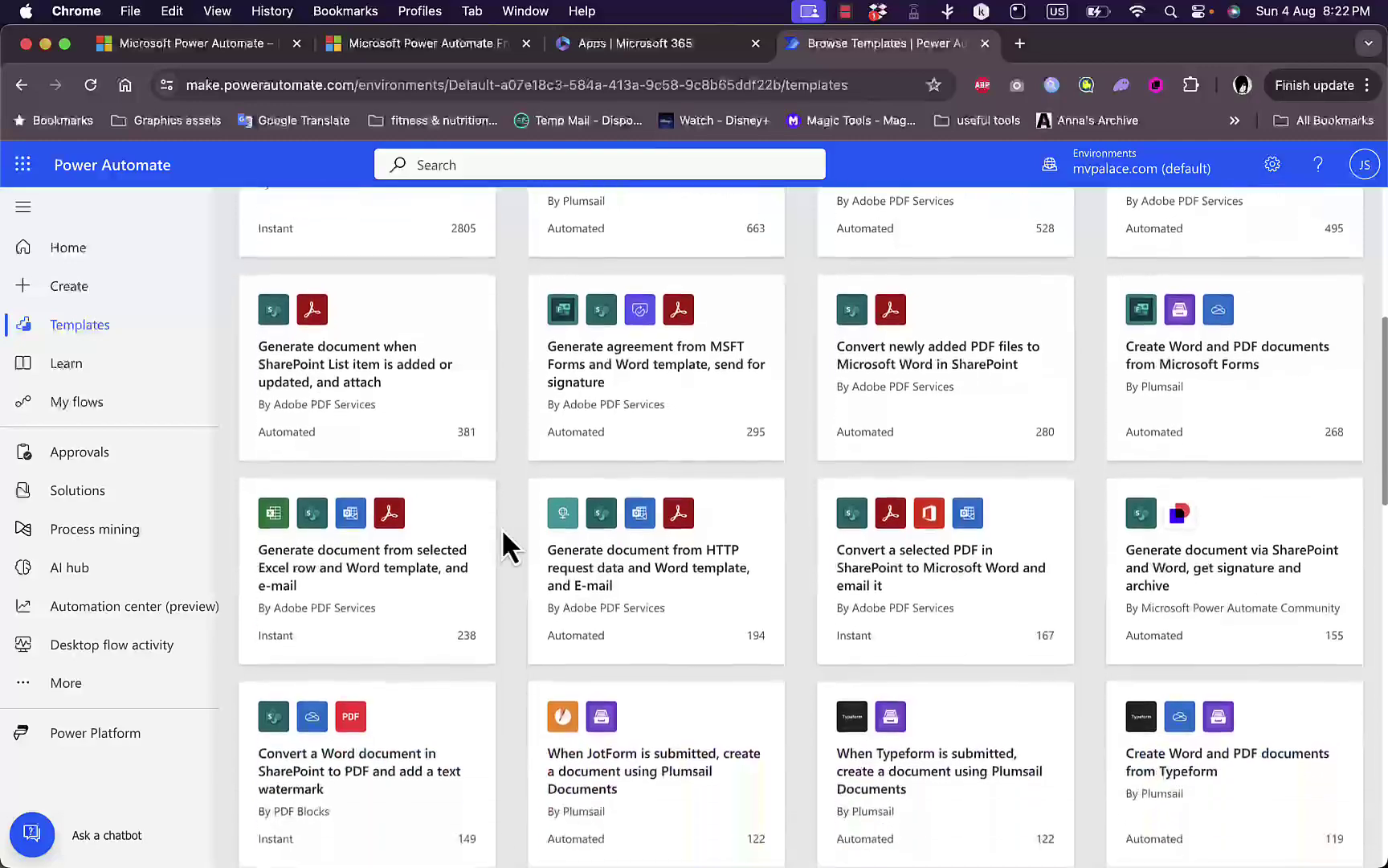
{"action": "scroll", "coordinate": [501, 528], "scroll_direction": "up", "scroll_amount": 5}
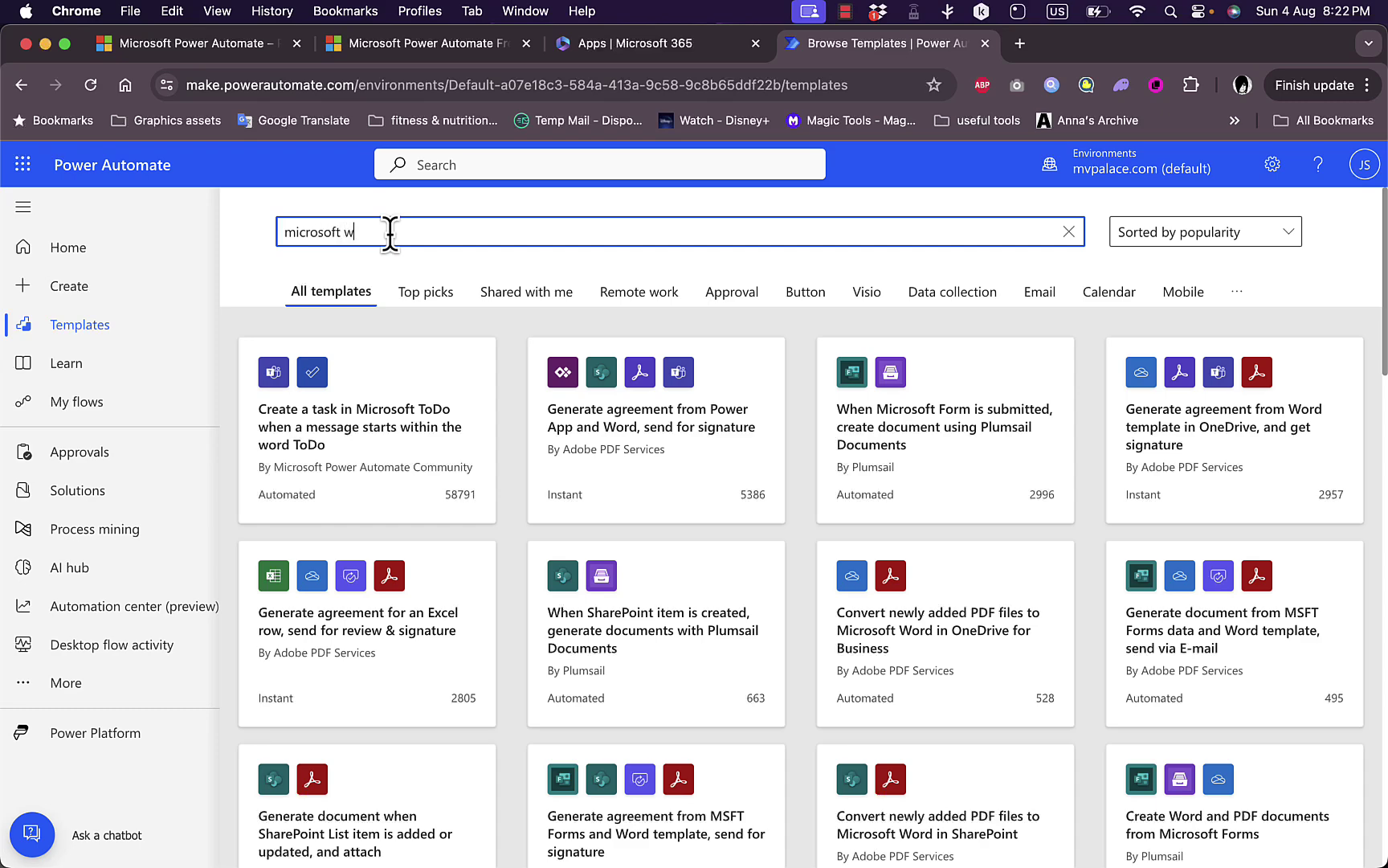
{"action": "key", "text": "Return"}
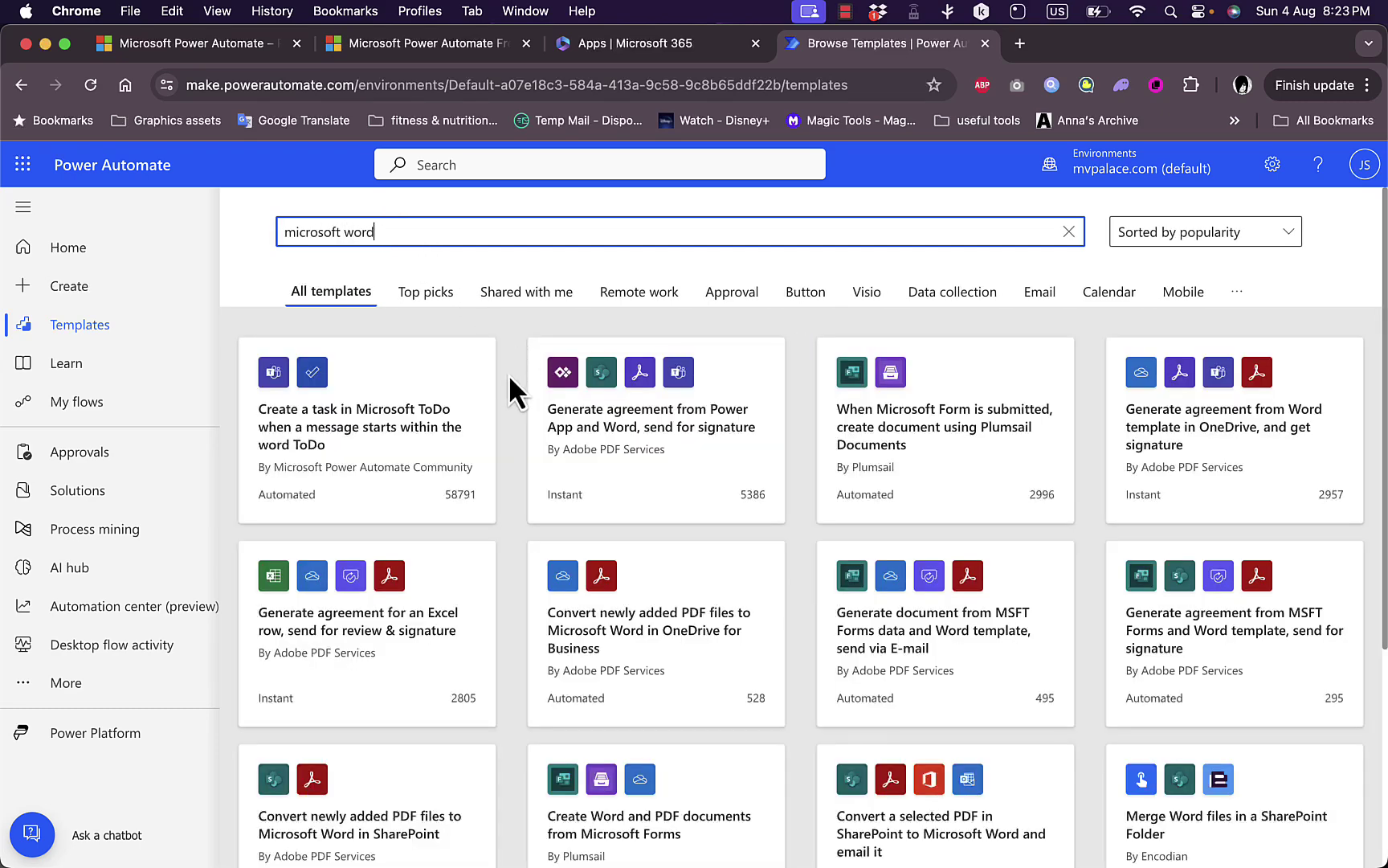
{"action": "scroll", "coordinate": [515, 458], "scroll_direction": "down", "scroll_amount": 3}
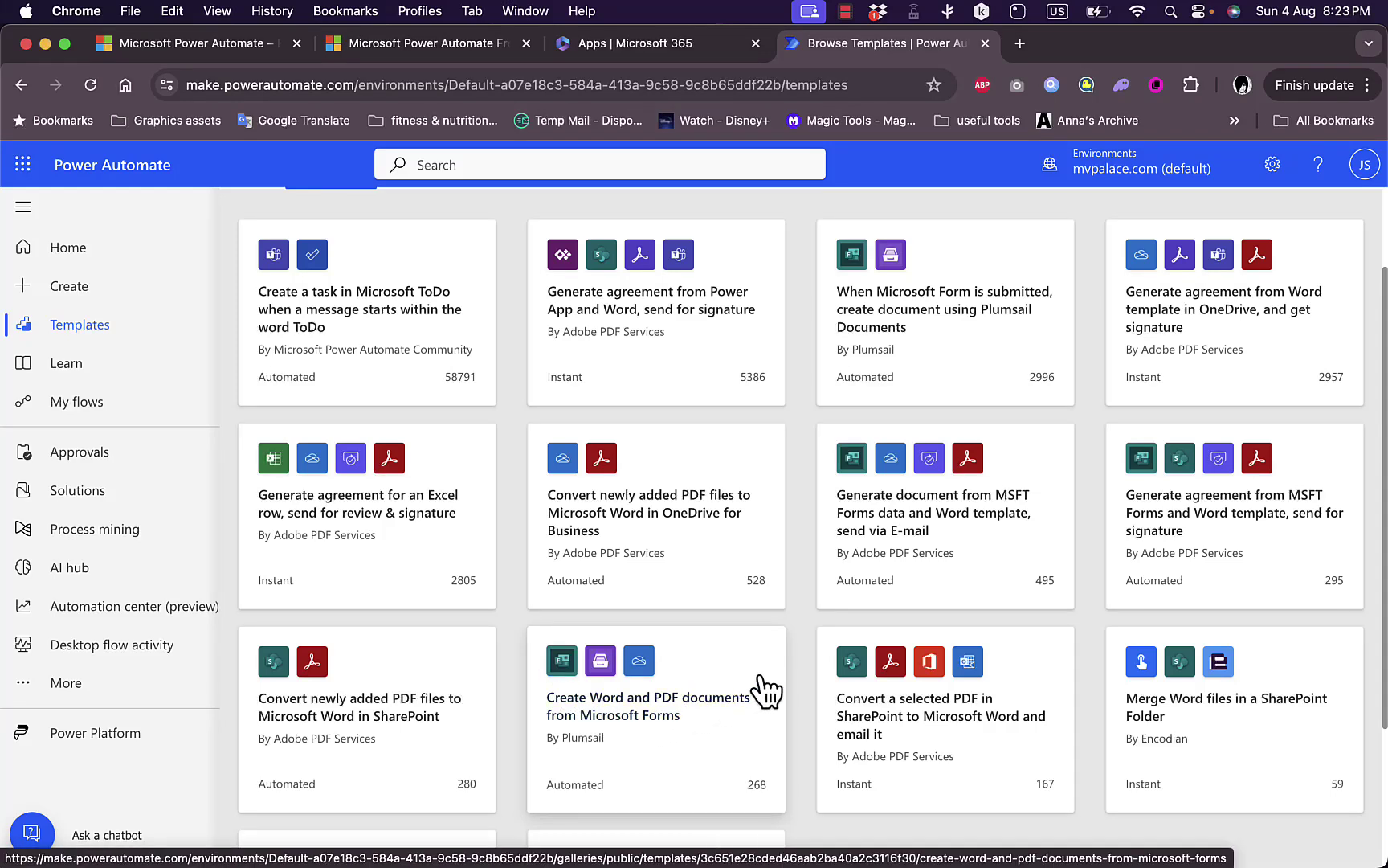
Open the 'Create Word and PDF documents from Microsoft Forms' template and review its Forms, Plumsail Documents and OneDrive connections.
{"action": "left_click", "coordinate": [633, 716]}
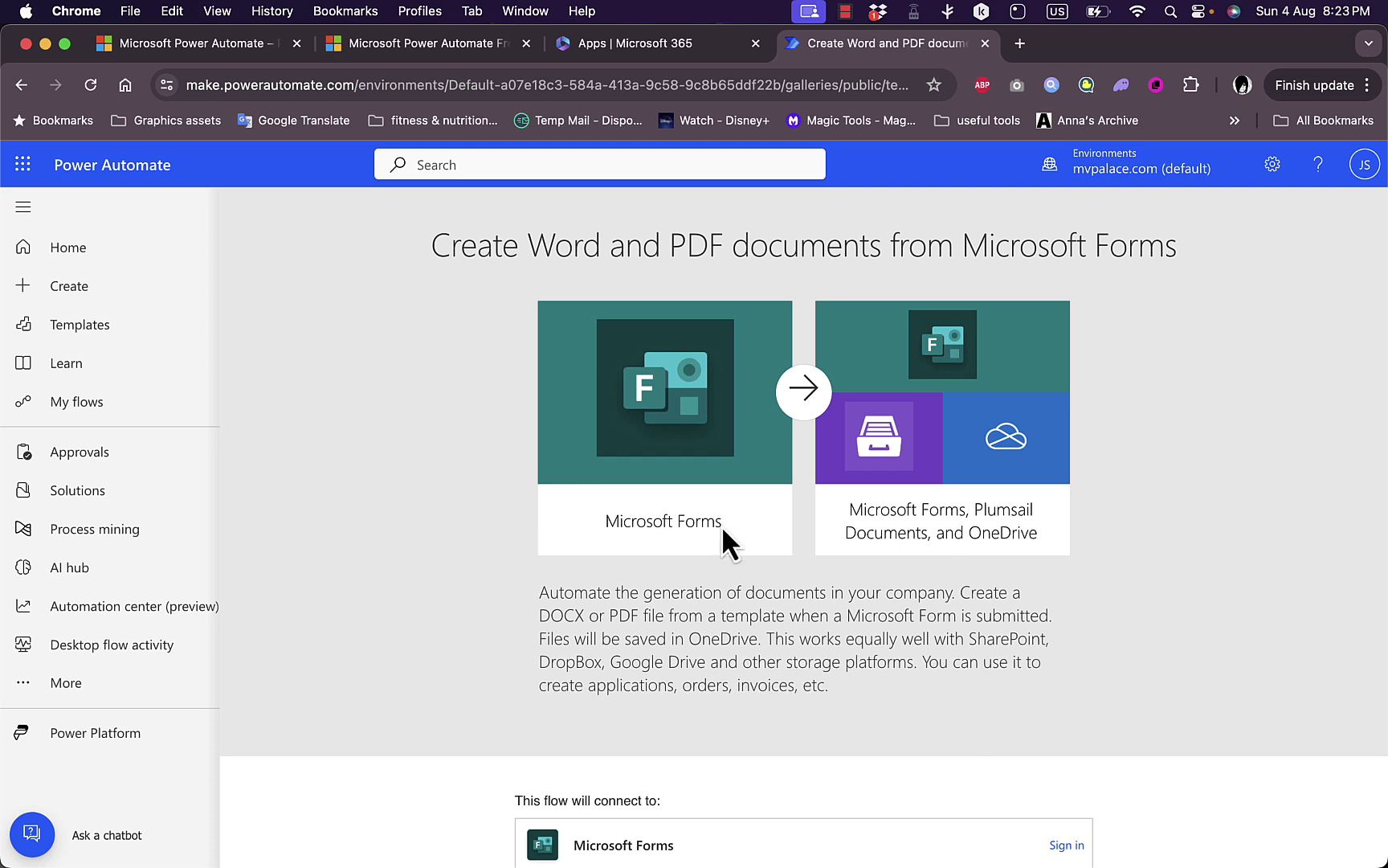
{"action": "scroll", "coordinate": [699, 689], "scroll_direction": "down", "scroll_amount": 3}
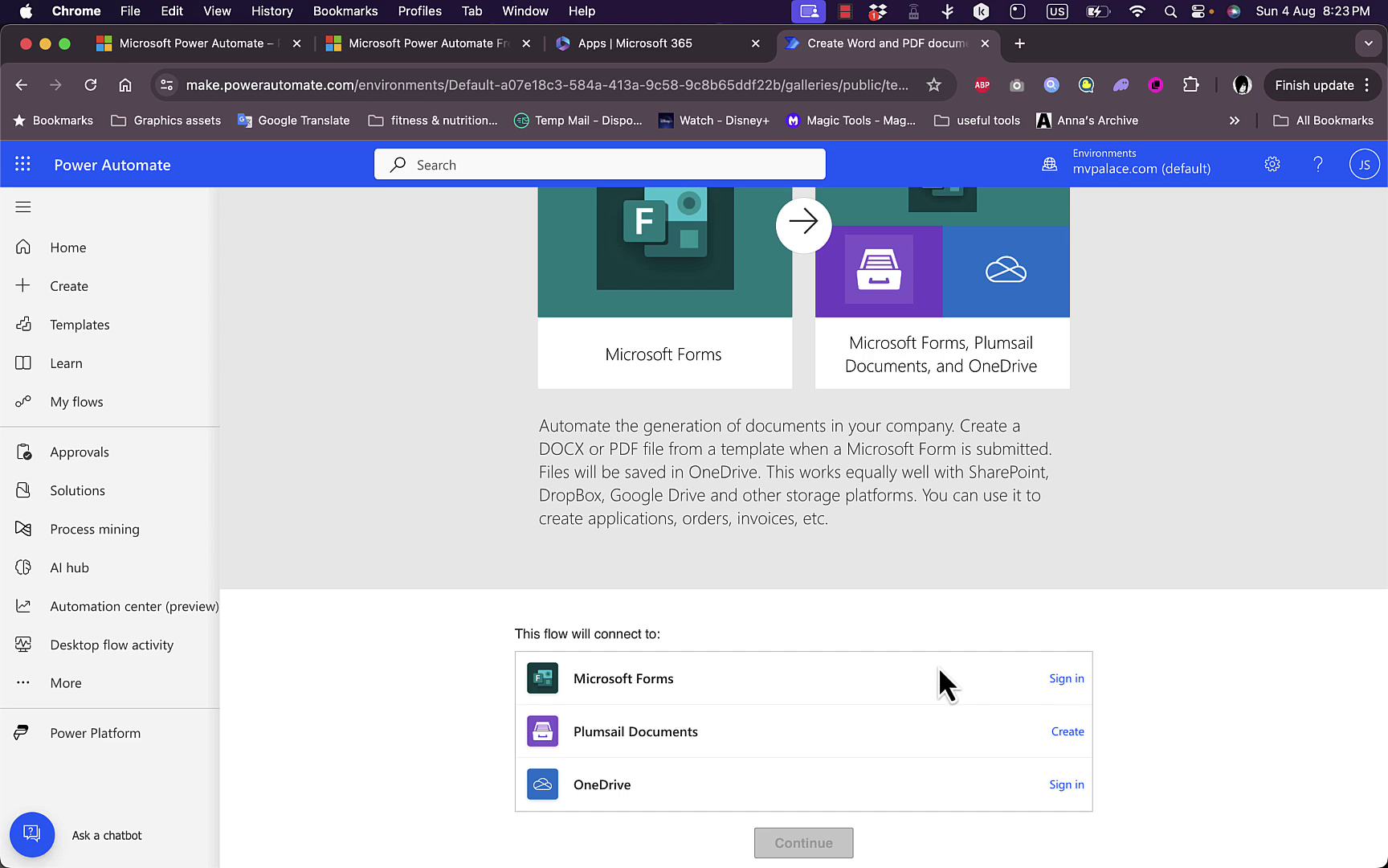
{"action": "scroll", "coordinate": [938, 665], "scroll_direction": "up", "scroll_amount": 2}
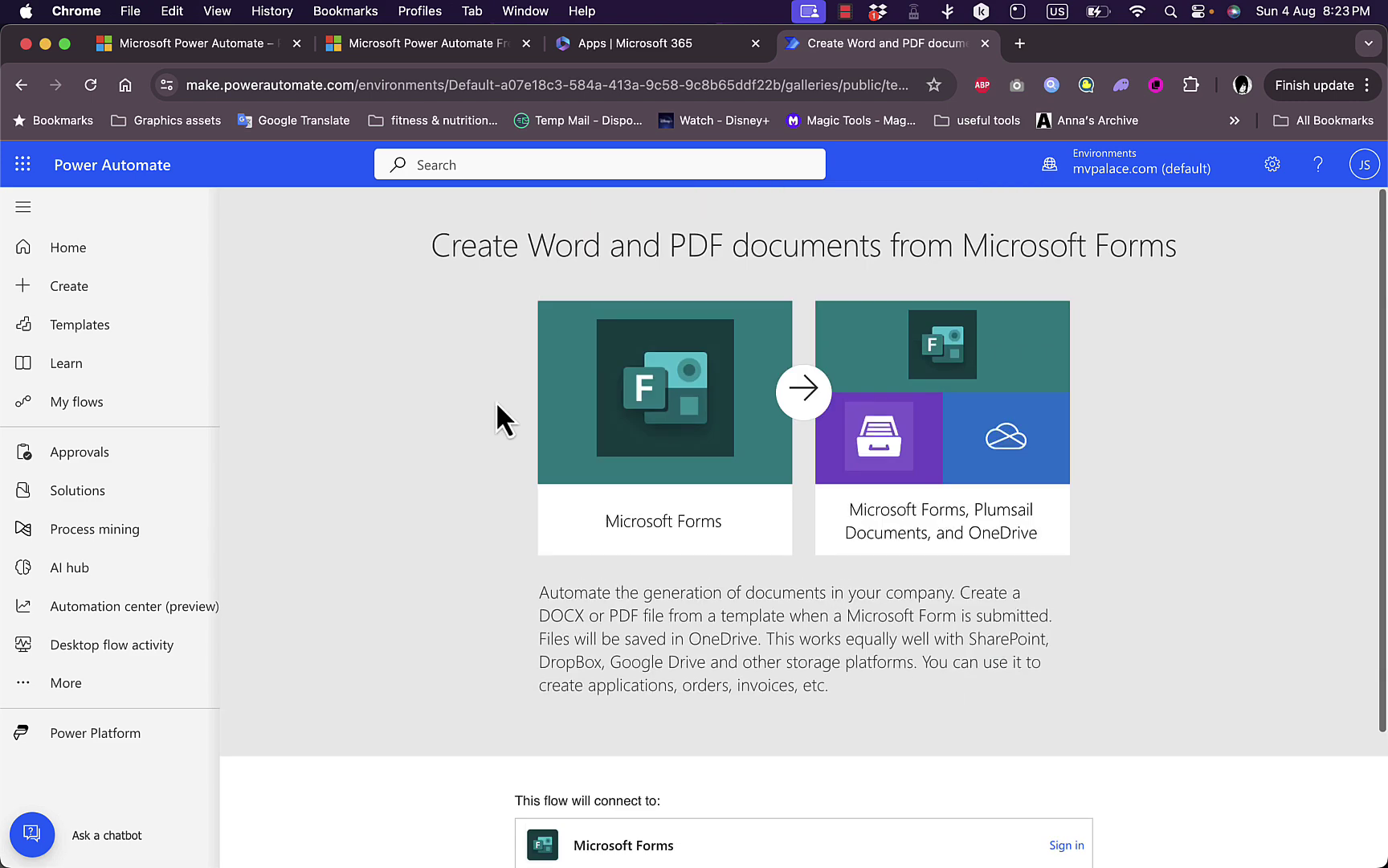
Create an instant cloud flow named 'test' using the 'Manually trigger a flow' trigger.
{"action": "left_click", "coordinate": [69, 291]}
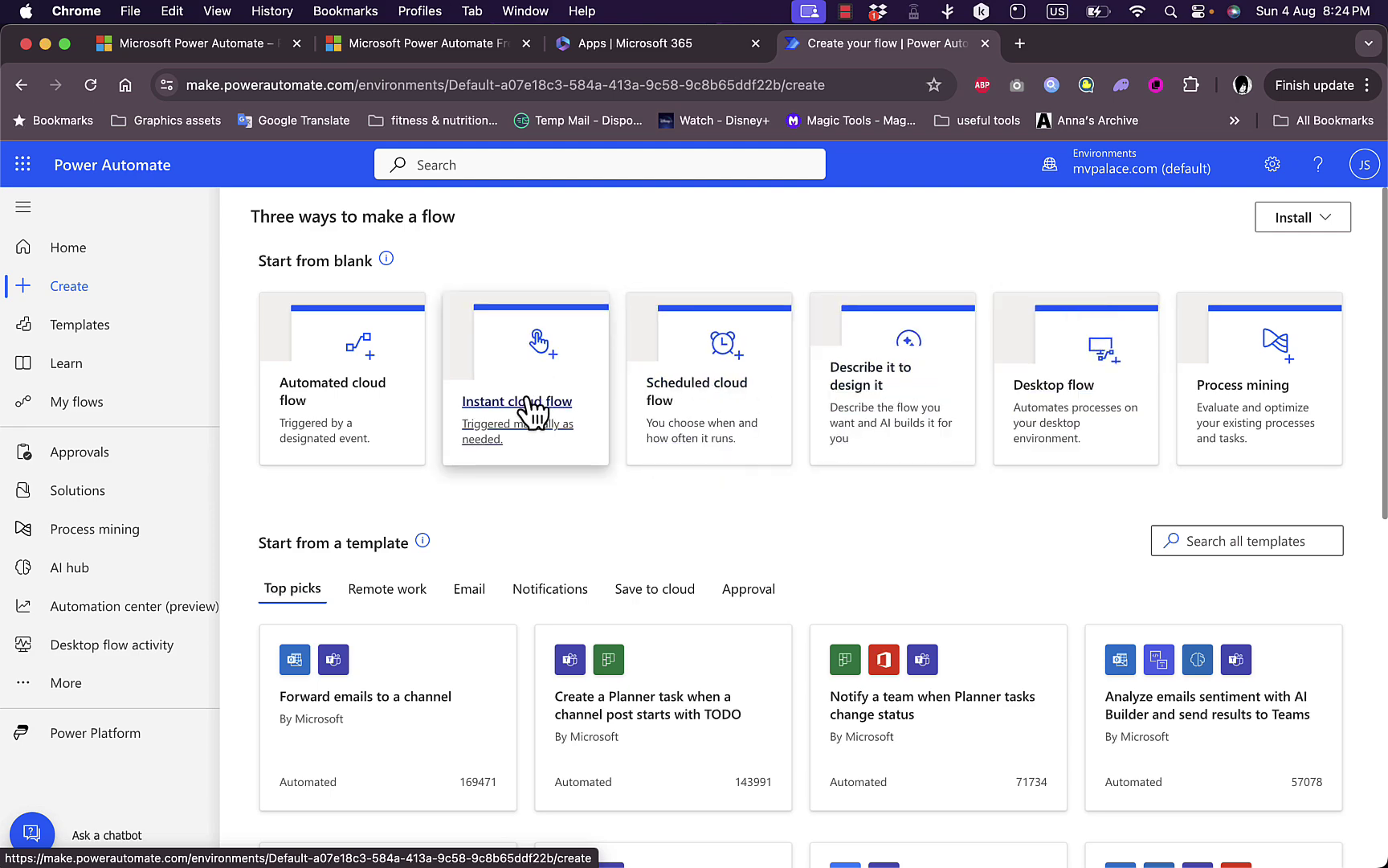
{"action": "left_click", "coordinate": [506, 428]}
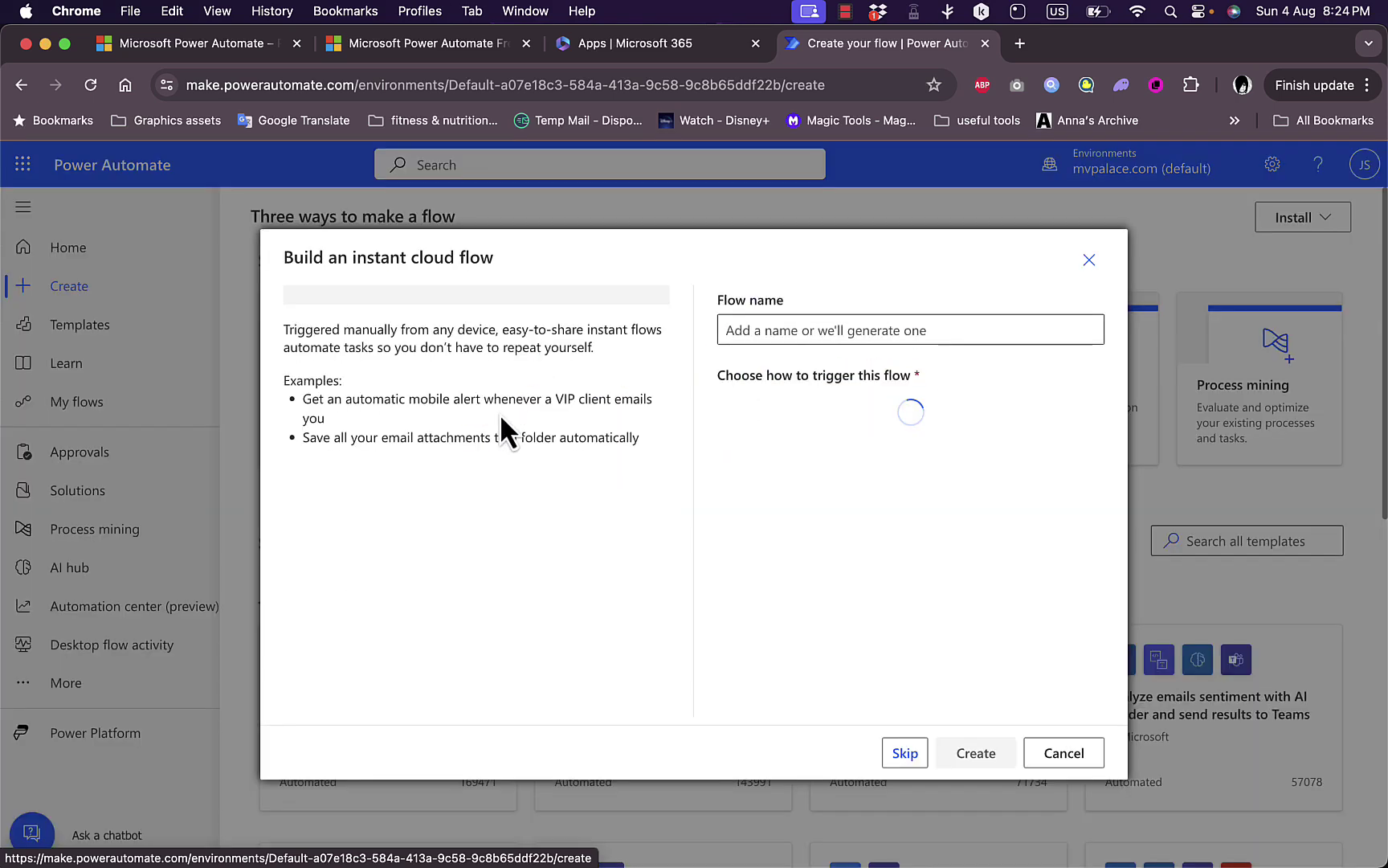
{"action": "left_click", "coordinate": [808, 330]}
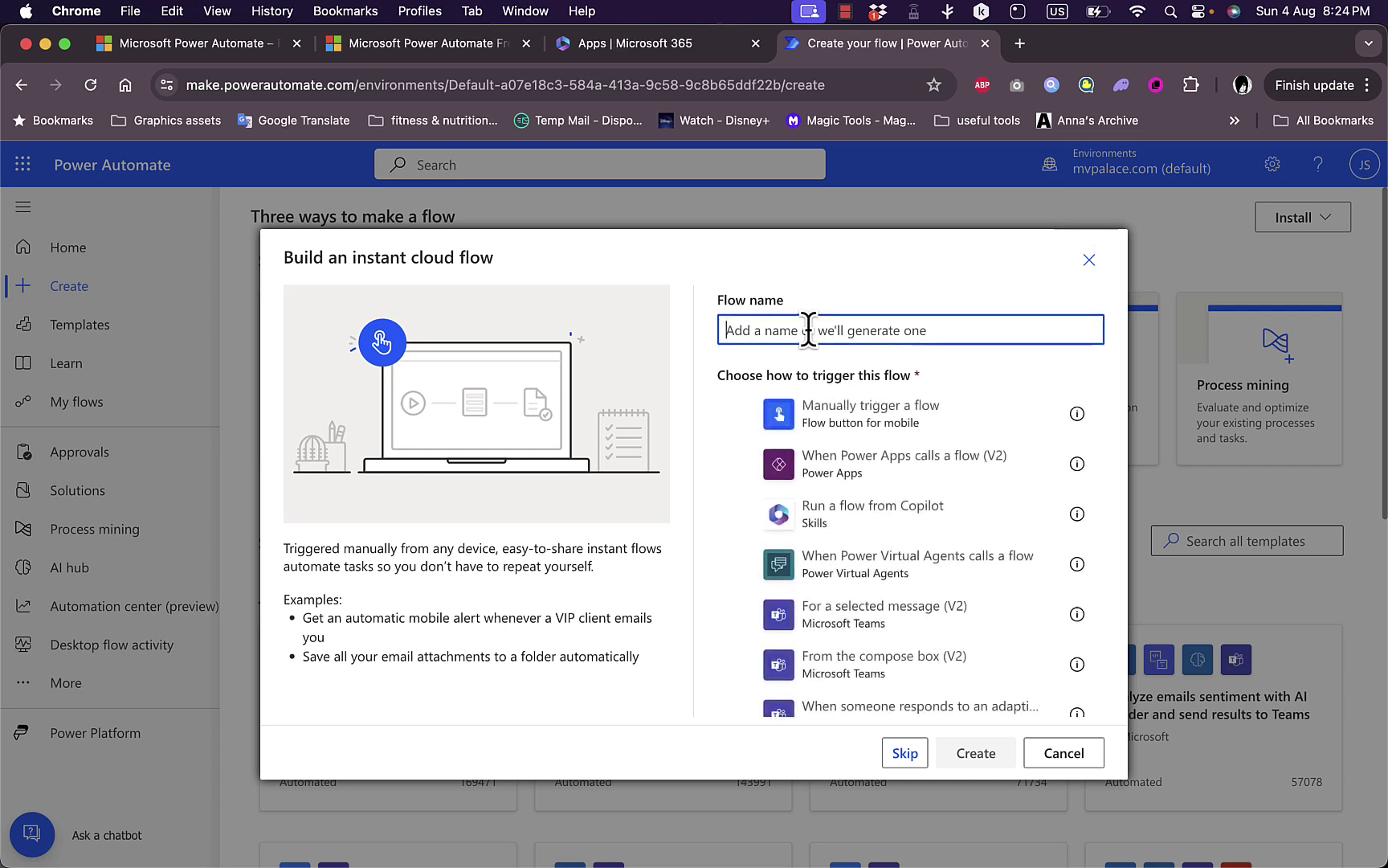
{"action": "type", "text": "test"}
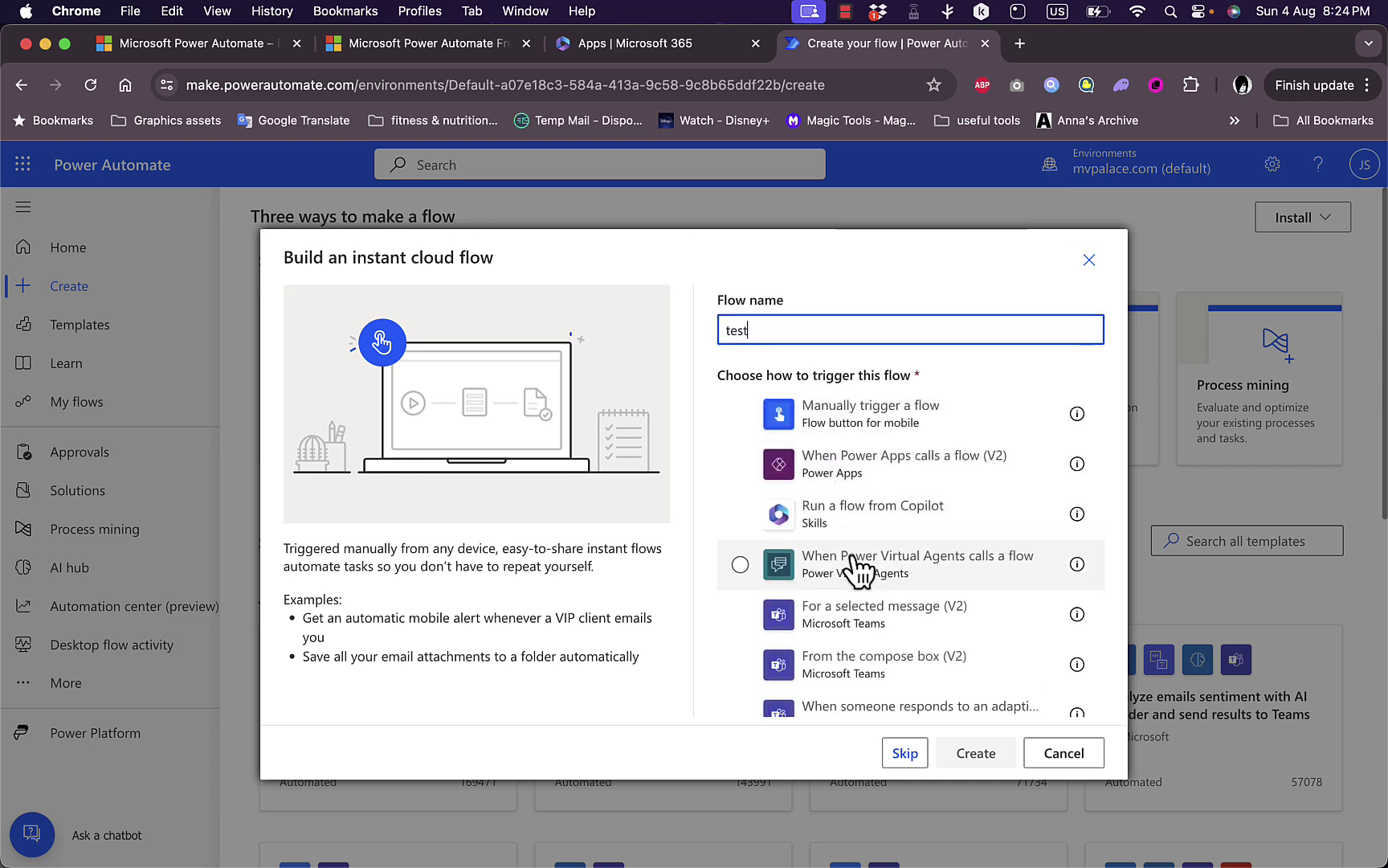
{"action": "left_click", "coordinate": [857, 426]}
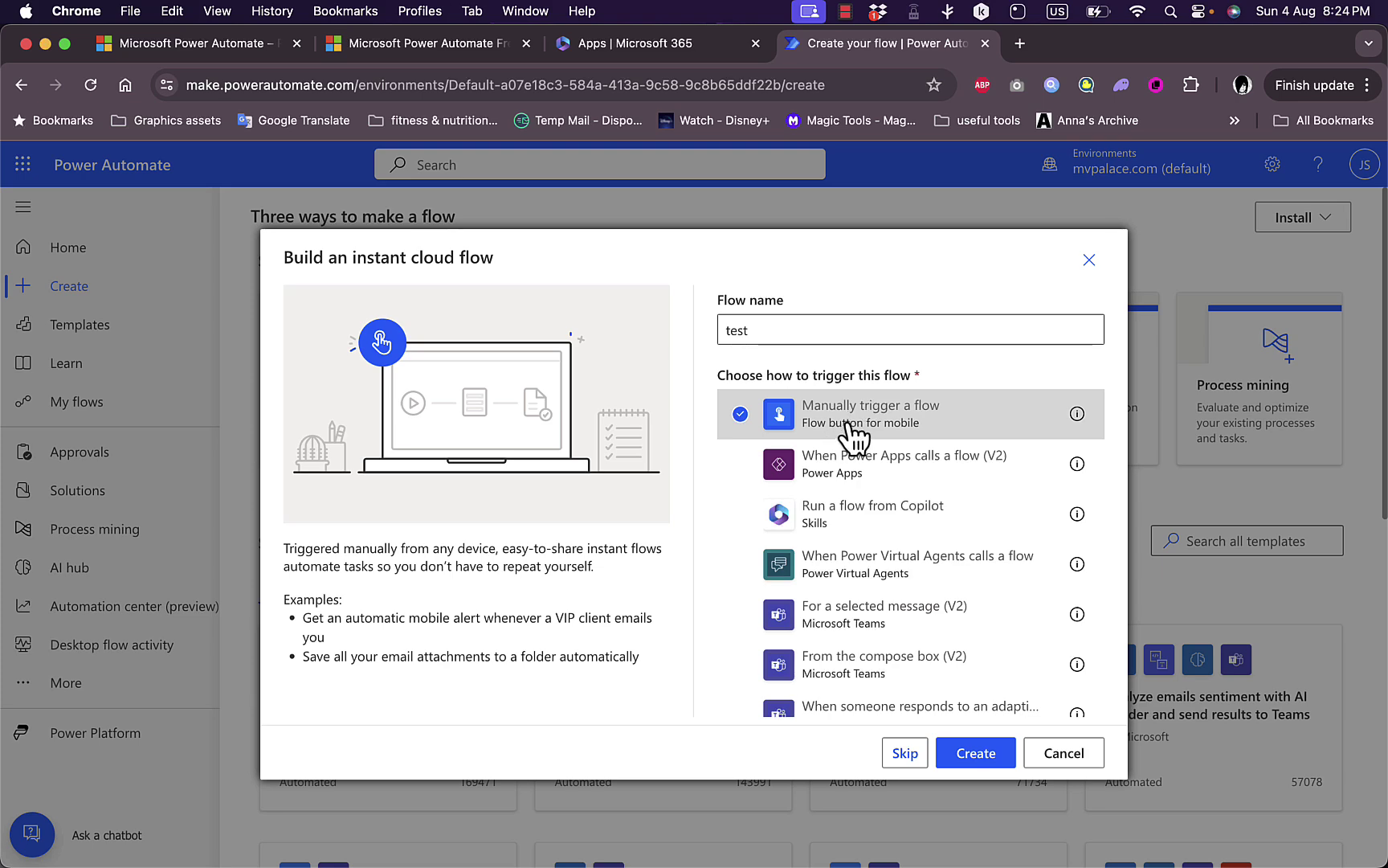
{"action": "left_click", "coordinate": [976, 752]}
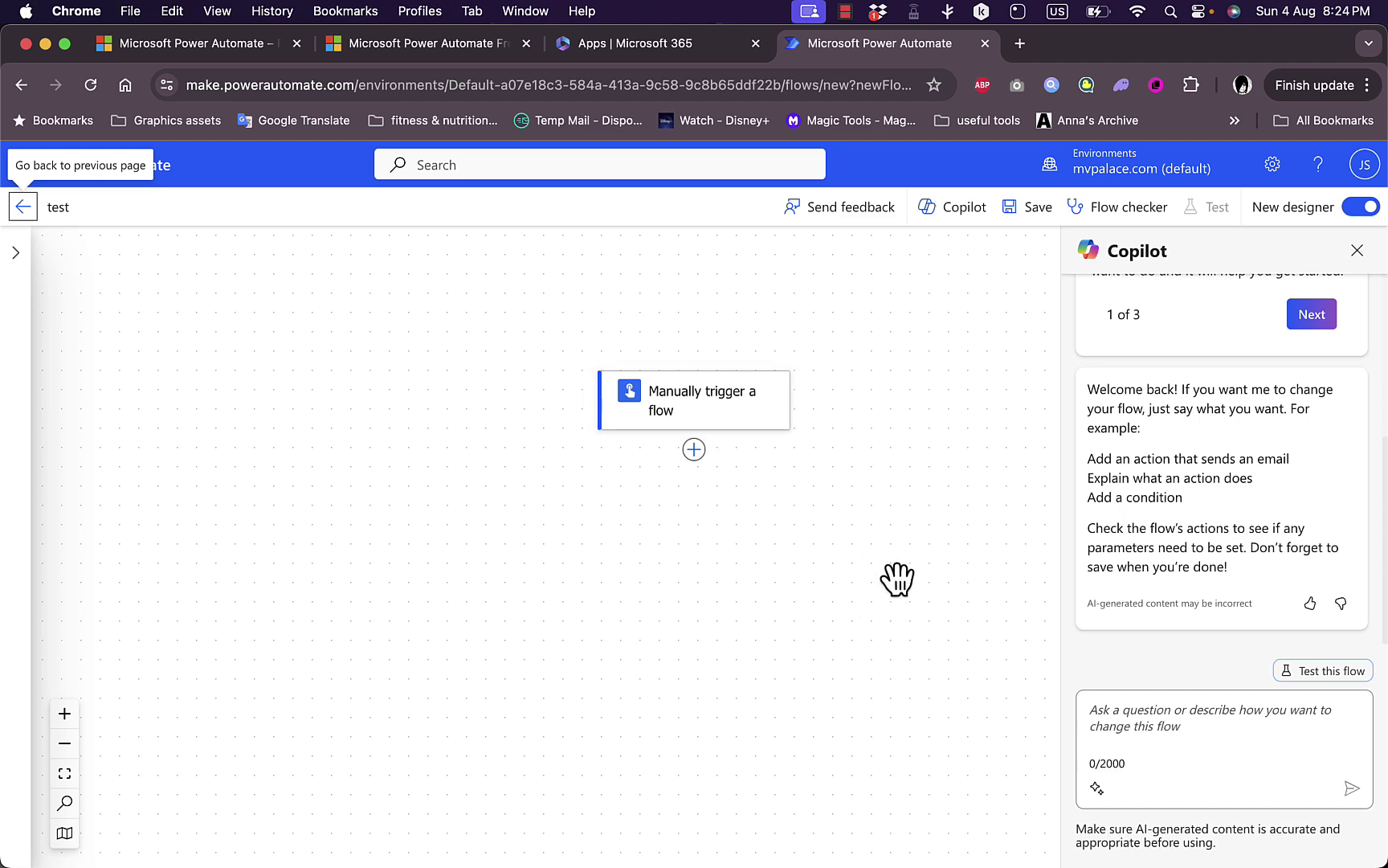
Insert an Office 365 Users 'Get user profile (V2)' action below the manual trigger, allowing clipboard access.
{"action": "scroll", "coordinate": [896, 576], "scroll_direction": "up", "scroll_amount": 5}
{"action": "scroll", "coordinate": [895, 576], "scroll_direction": "down", "scroll_amount": 4}
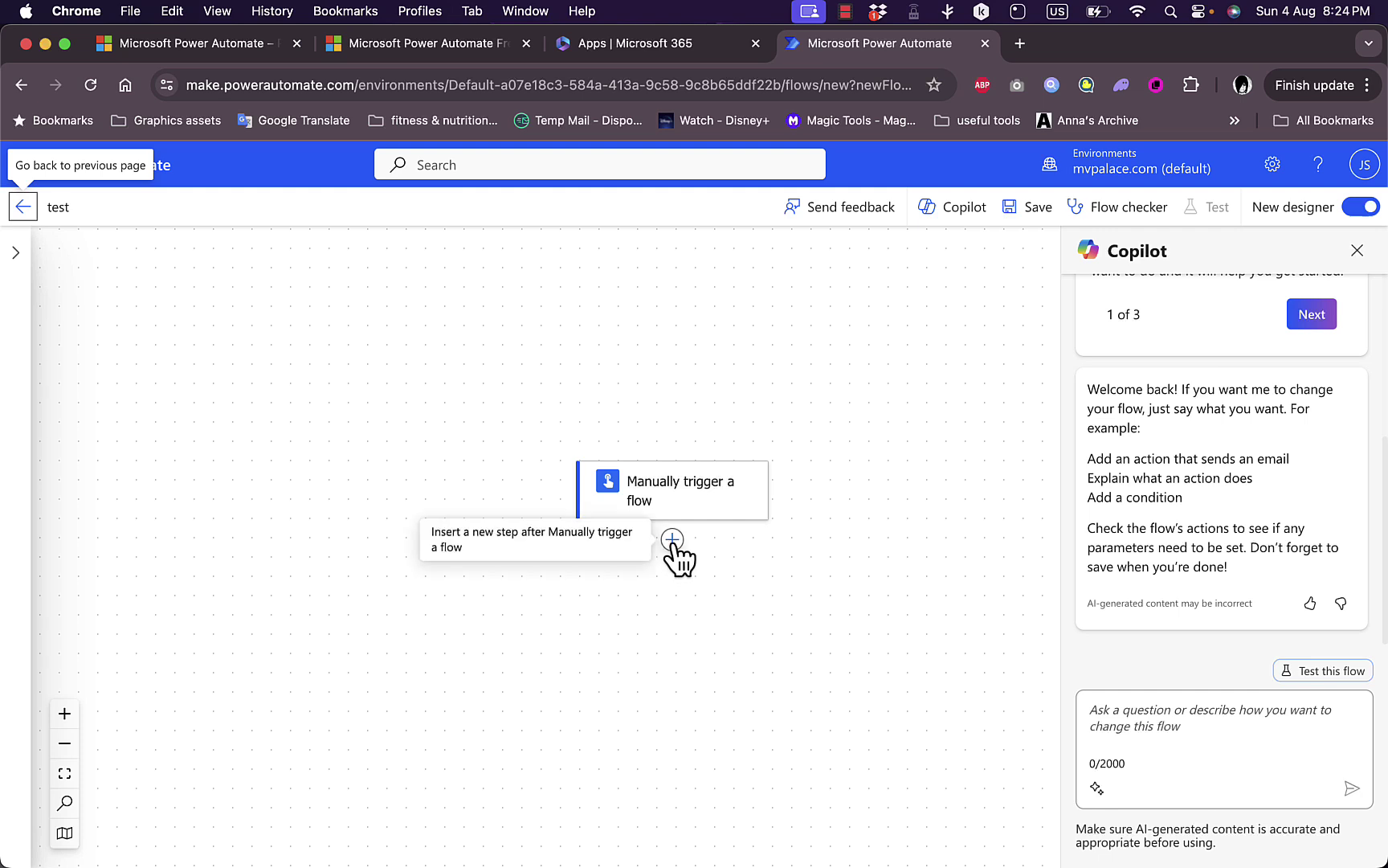
{"action": "left_click", "coordinate": [673, 540]}
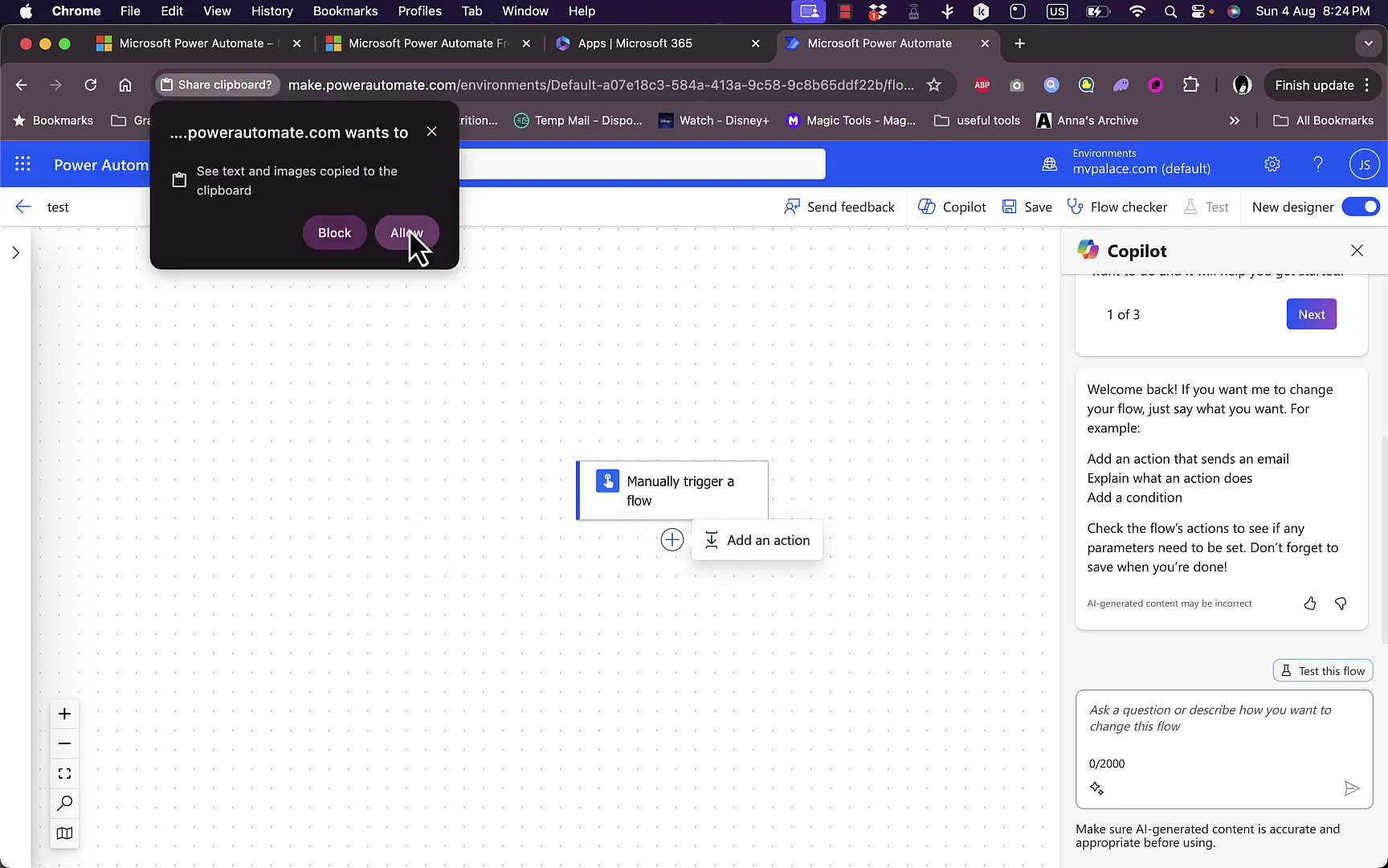
{"action": "left_click", "coordinate": [407, 232]}
{"action": "left_click", "coordinate": [723, 542]}
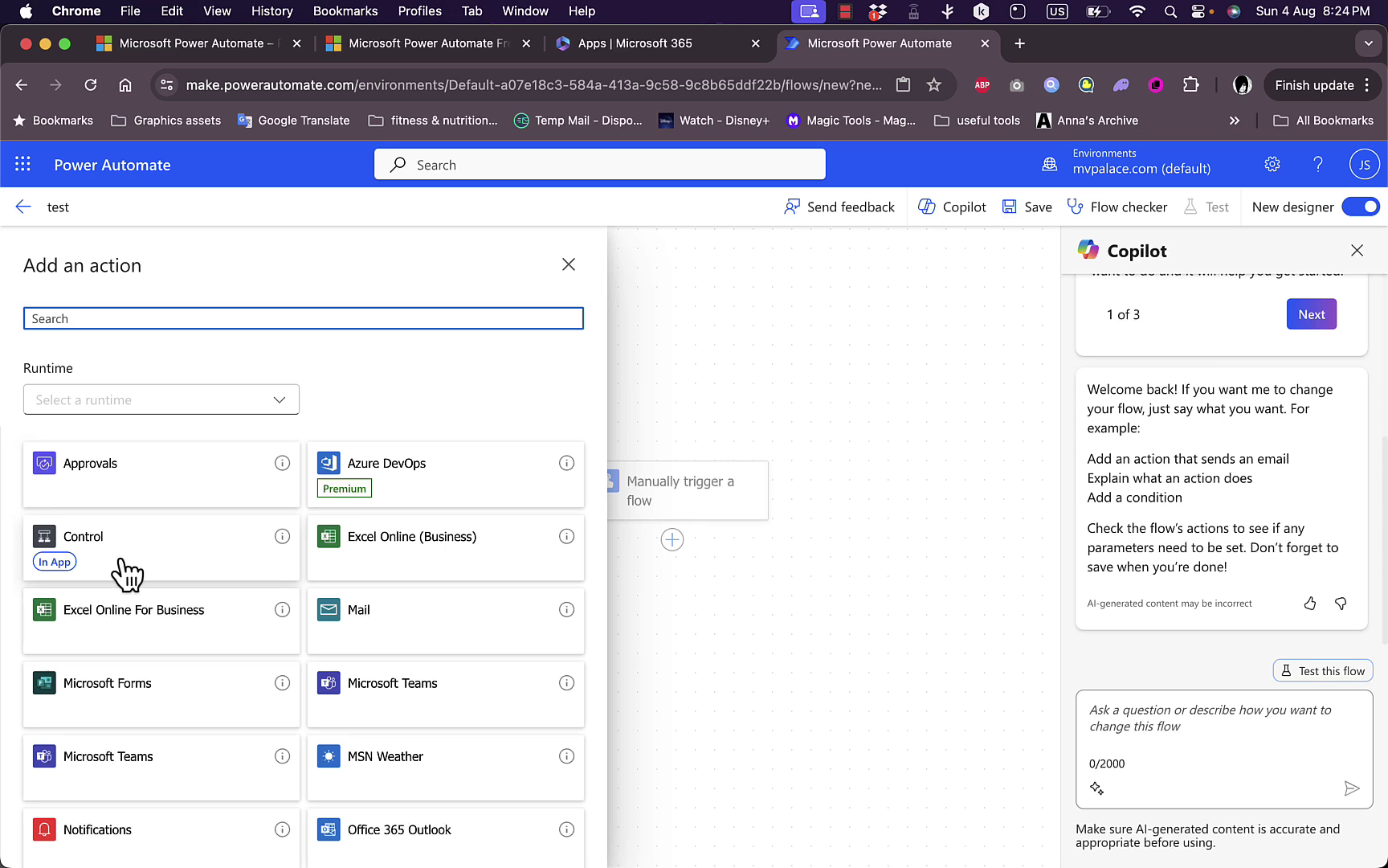
{"action": "scroll", "coordinate": [124, 570], "scroll_direction": "down", "scroll_amount": 5}
{"action": "scroll", "coordinate": [125, 572], "scroll_direction": "down", "scroll_amount": 2}
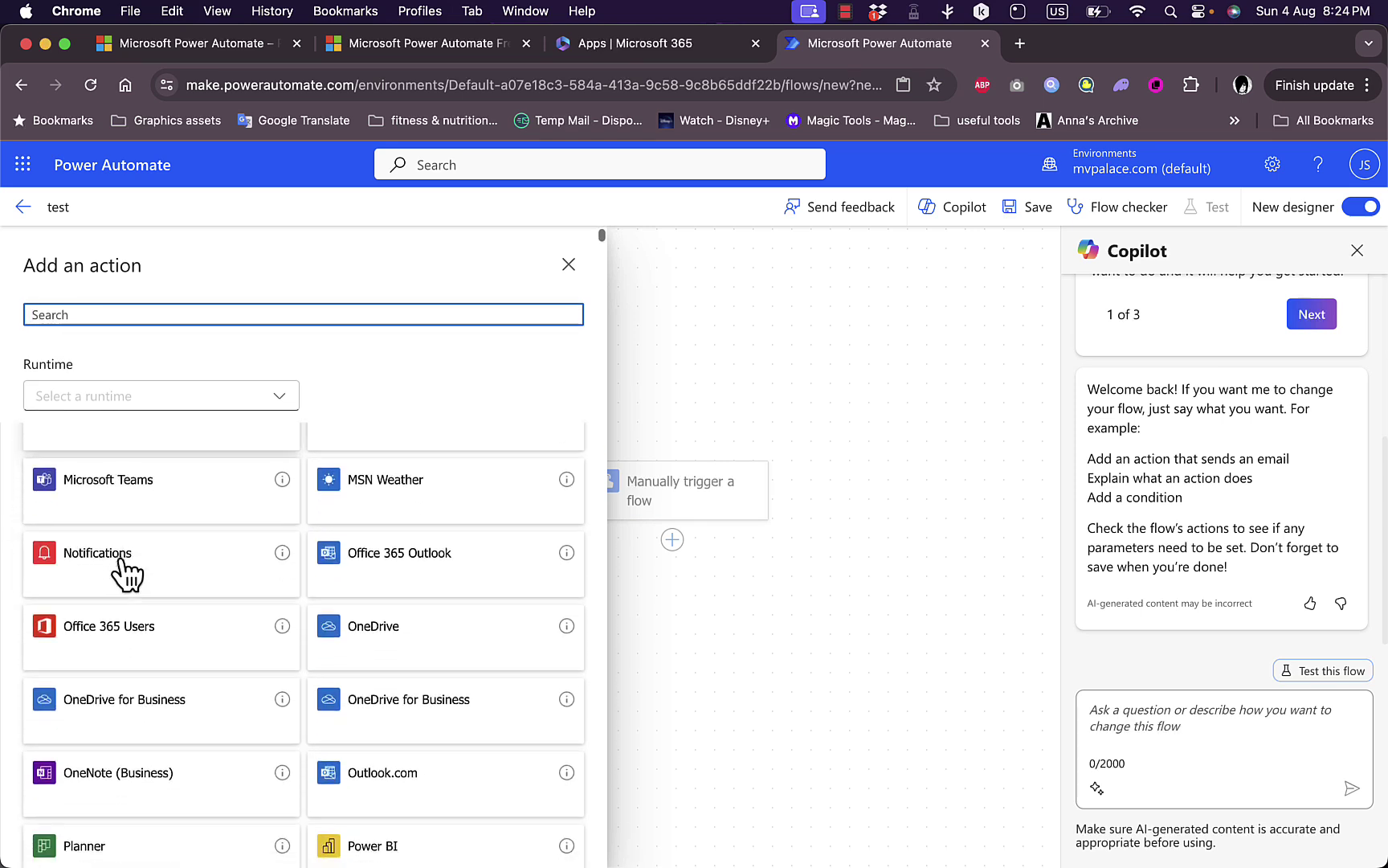
{"action": "left_click", "coordinate": [123, 574]}
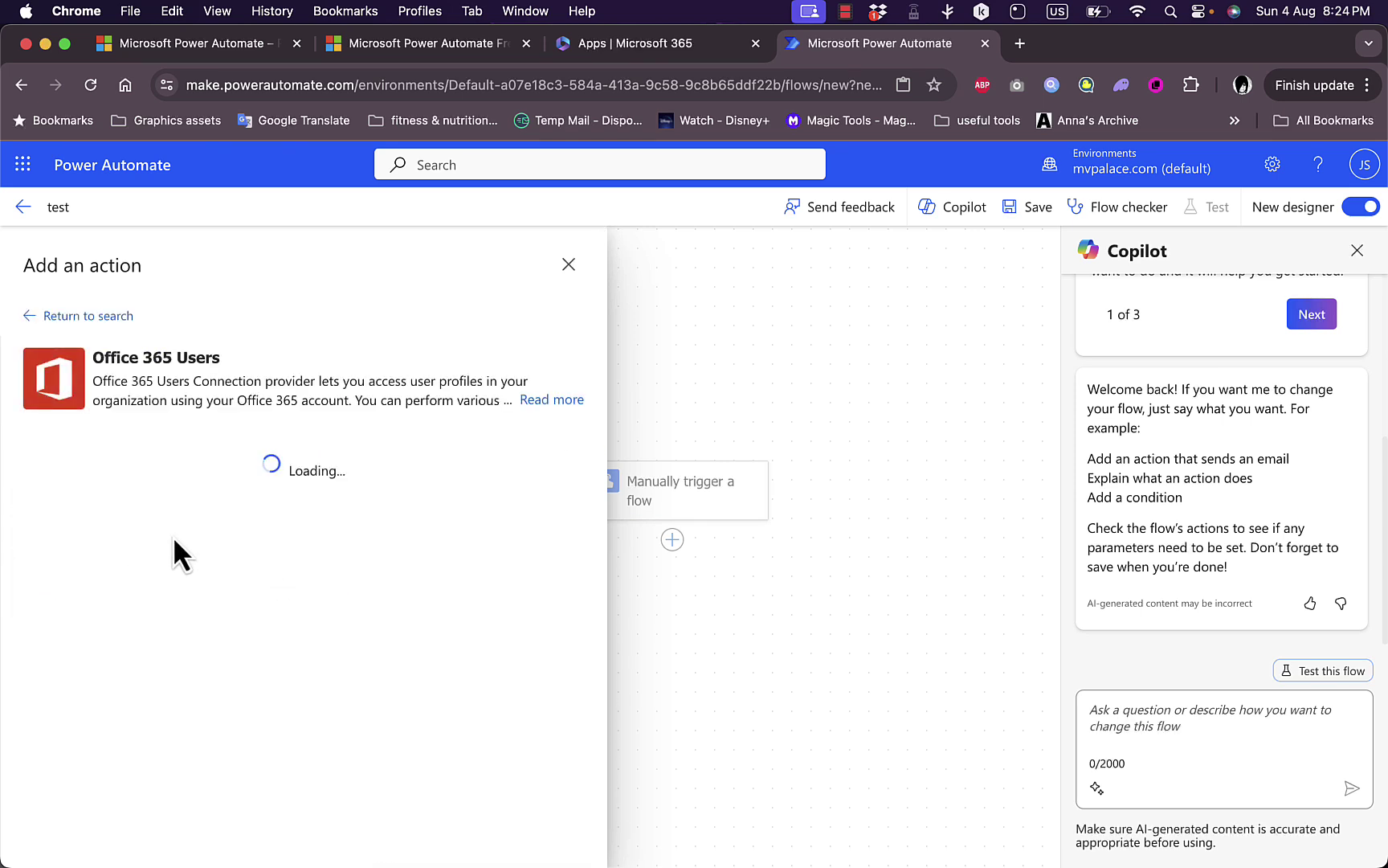
{"action": "scroll", "coordinate": [238, 494], "scroll_direction": "down", "scroll_amount": 3}
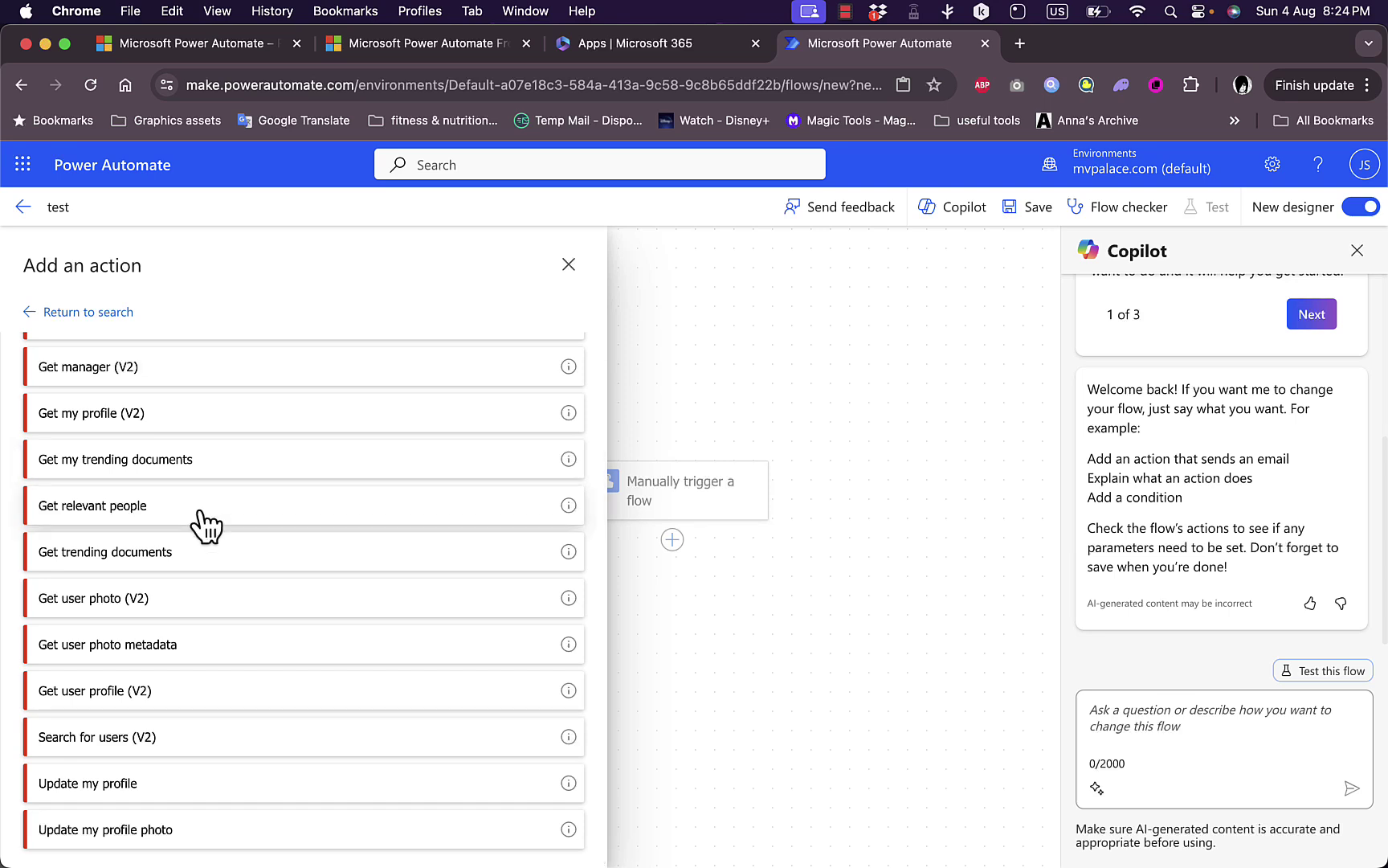
{"action": "left_click", "coordinate": [123, 690]}
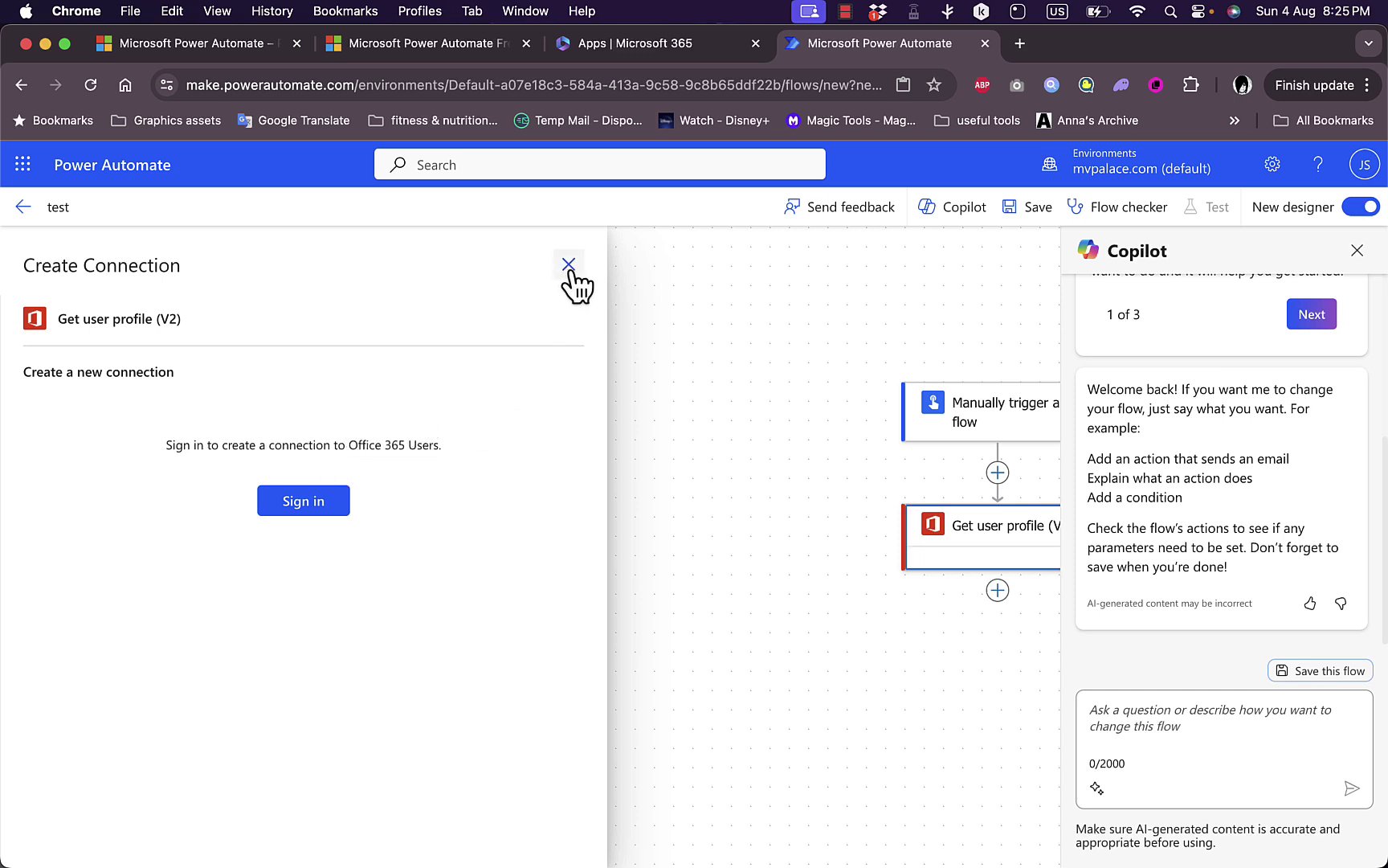
Insert Microsoft Teams 'Add a member to a team' as a parallel action beside Get user profile (V2).
{"action": "left_click", "coordinate": [998, 473]}
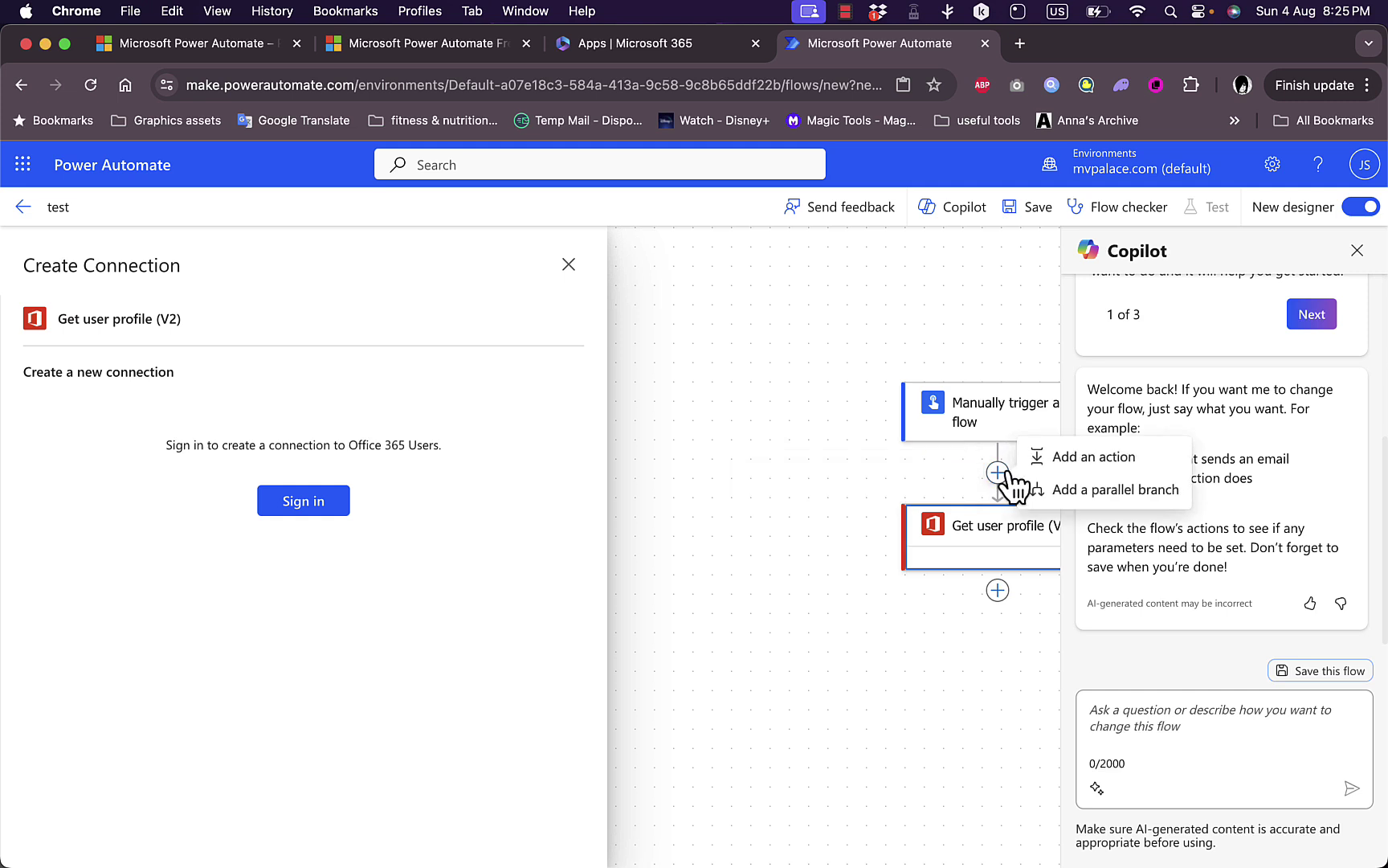
{"action": "left_click", "coordinate": [1080, 489]}
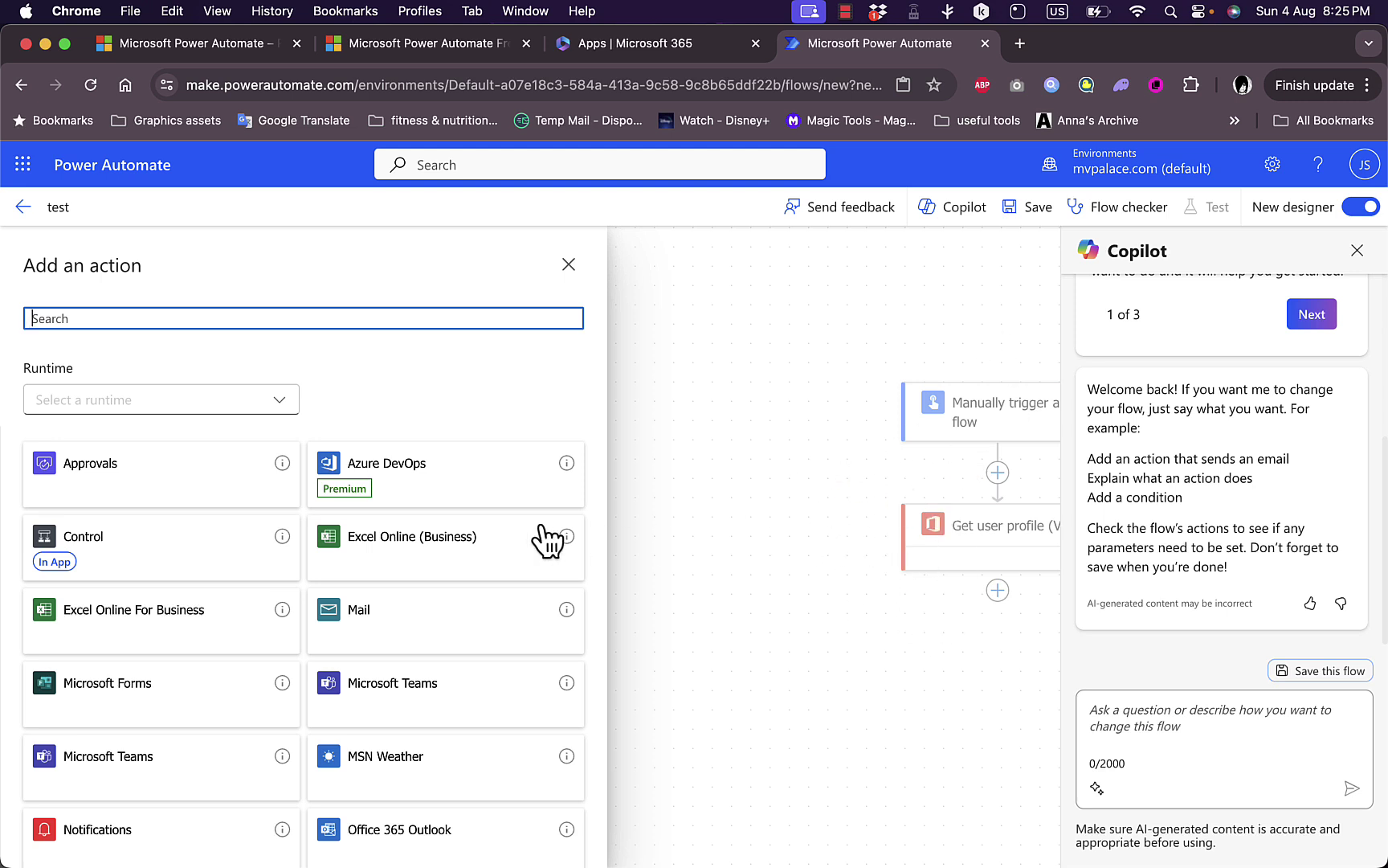
{"action": "left_click", "coordinate": [369, 690]}
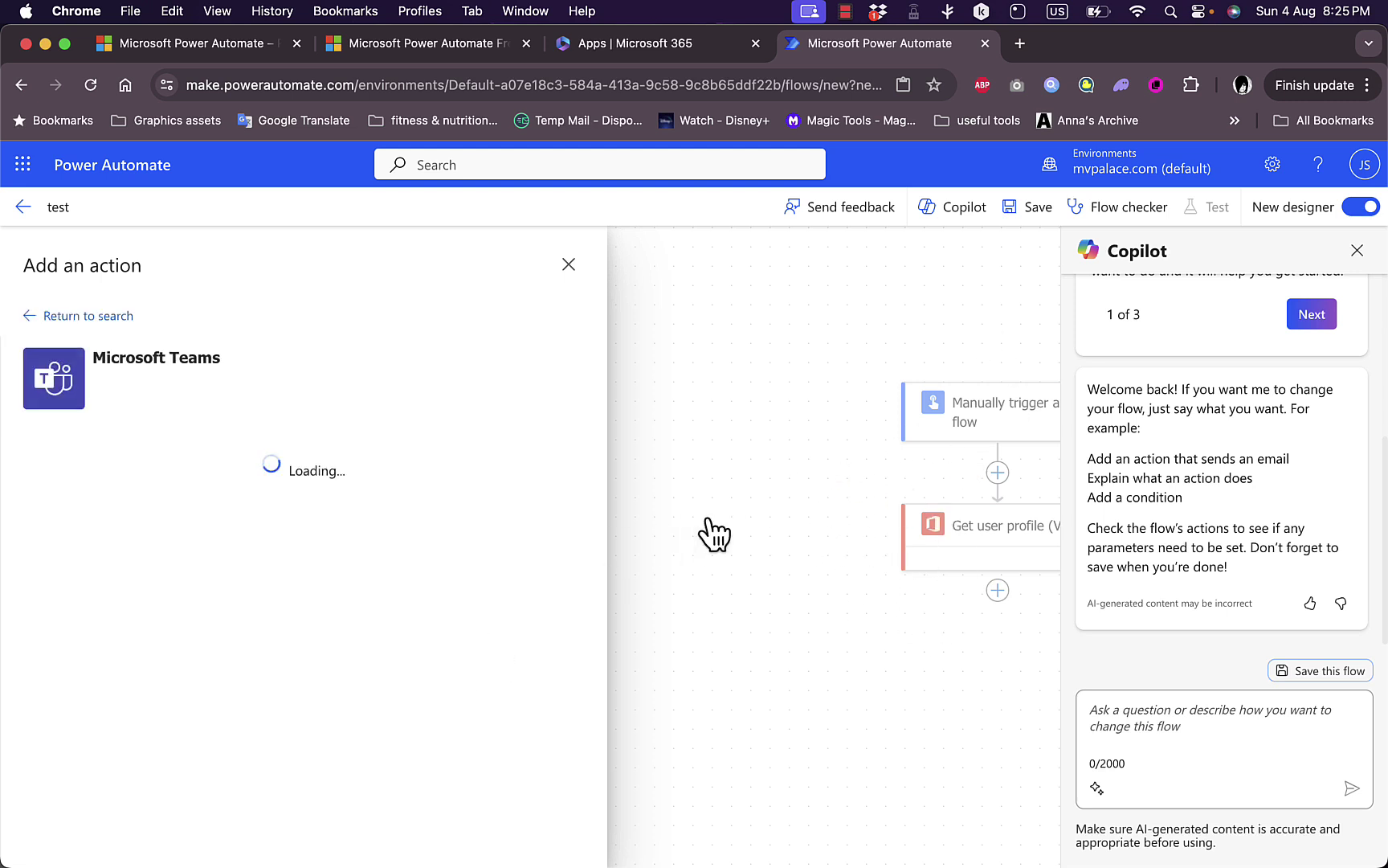
{"action": "left_click", "coordinate": [186, 496]}
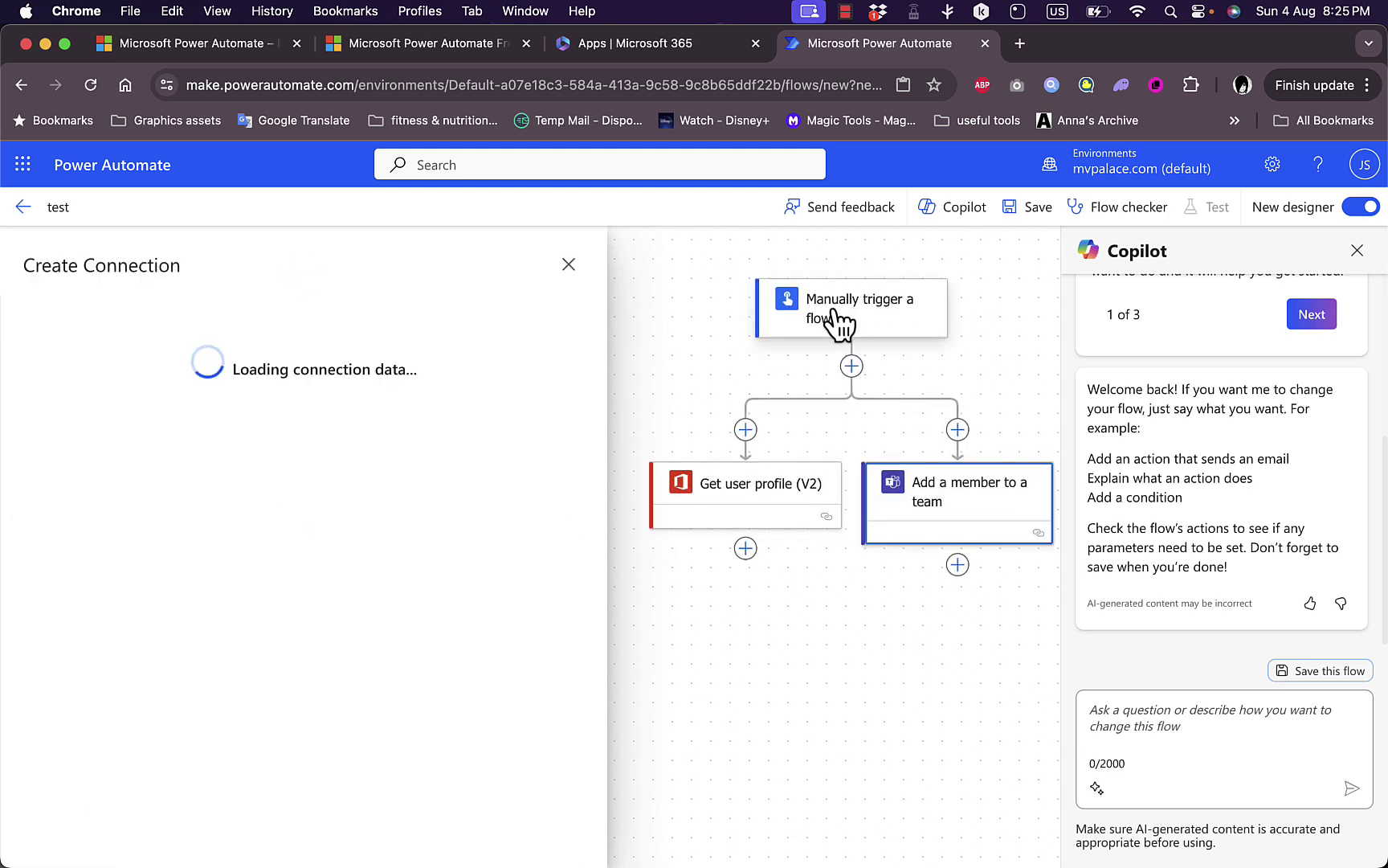
{"action": "left_click", "coordinate": [835, 321]}
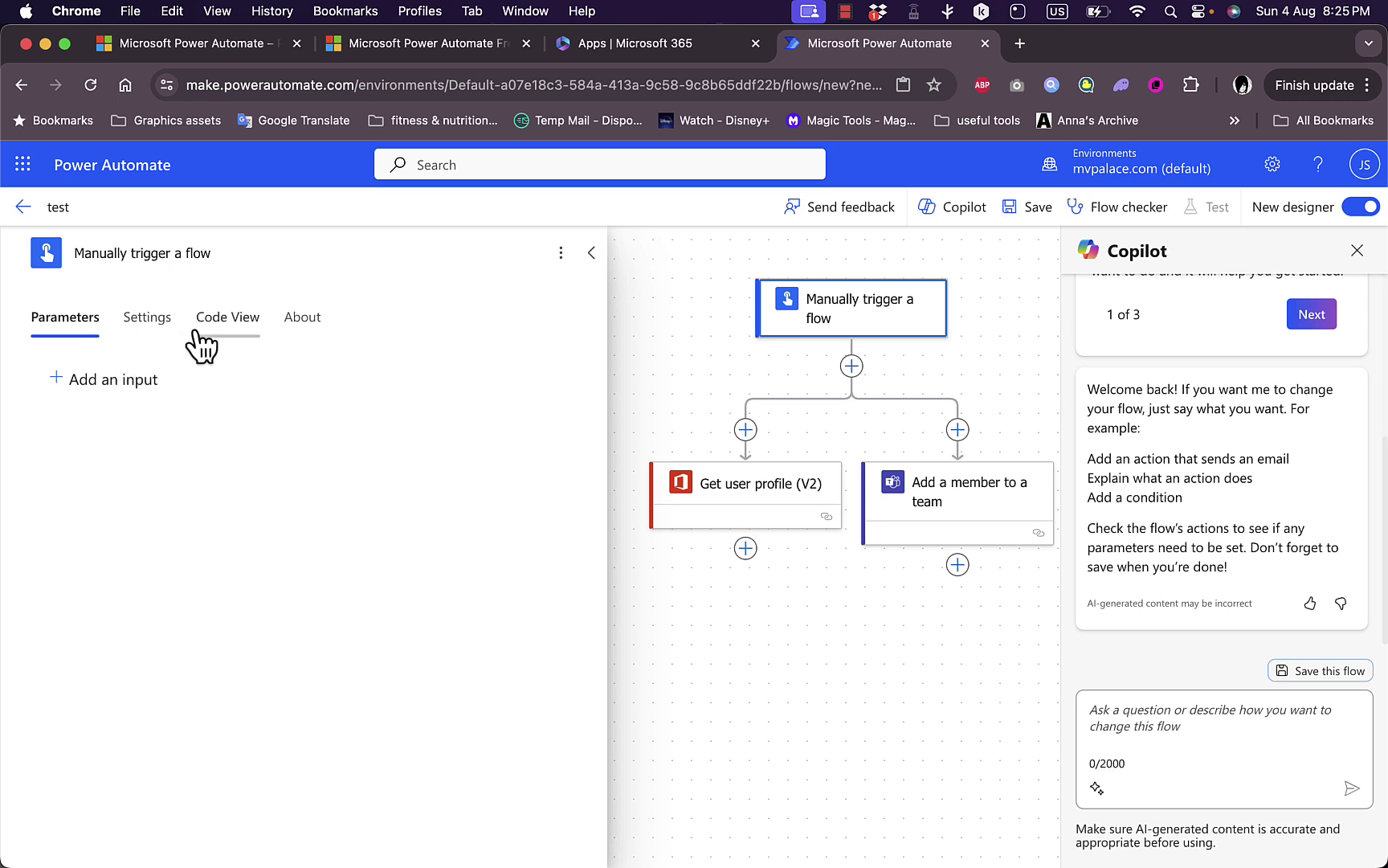
Add a Yes/No input asking to select yes or no to the manual trigger.
{"action": "left_click", "coordinate": [119, 387]}
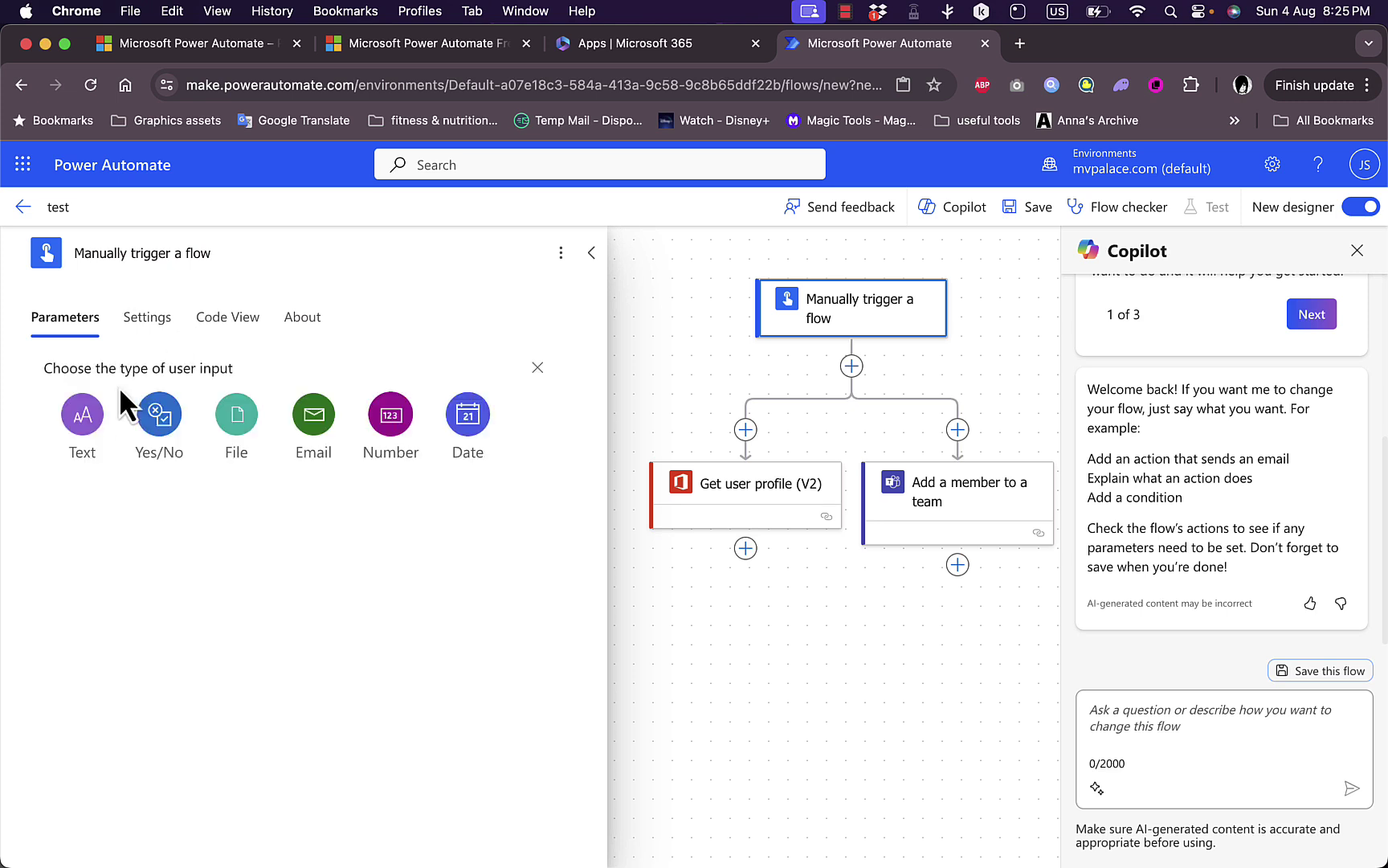
{"action": "left_click", "coordinate": [169, 422]}
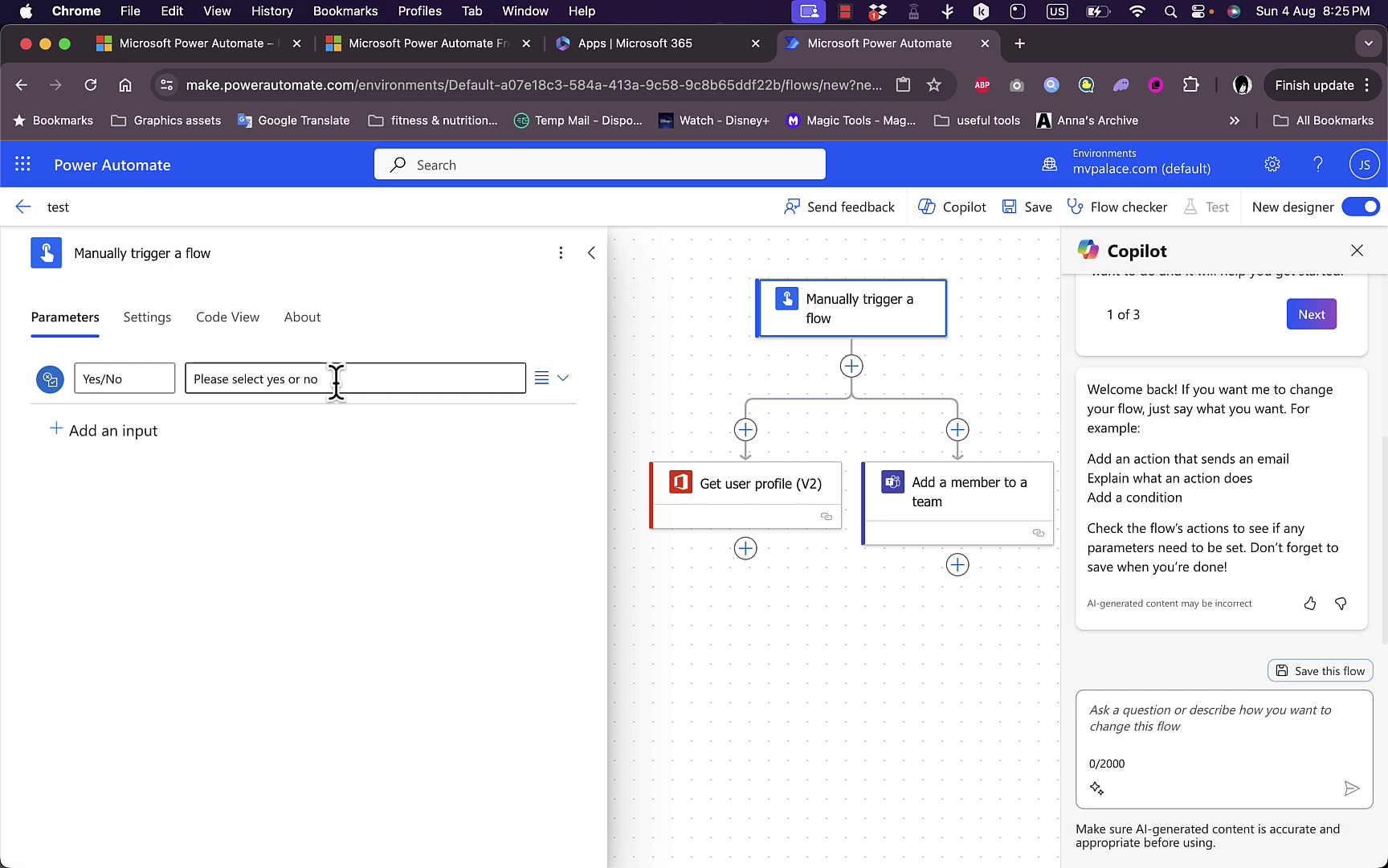
{"action": "left_click", "coordinate": [384, 381]}
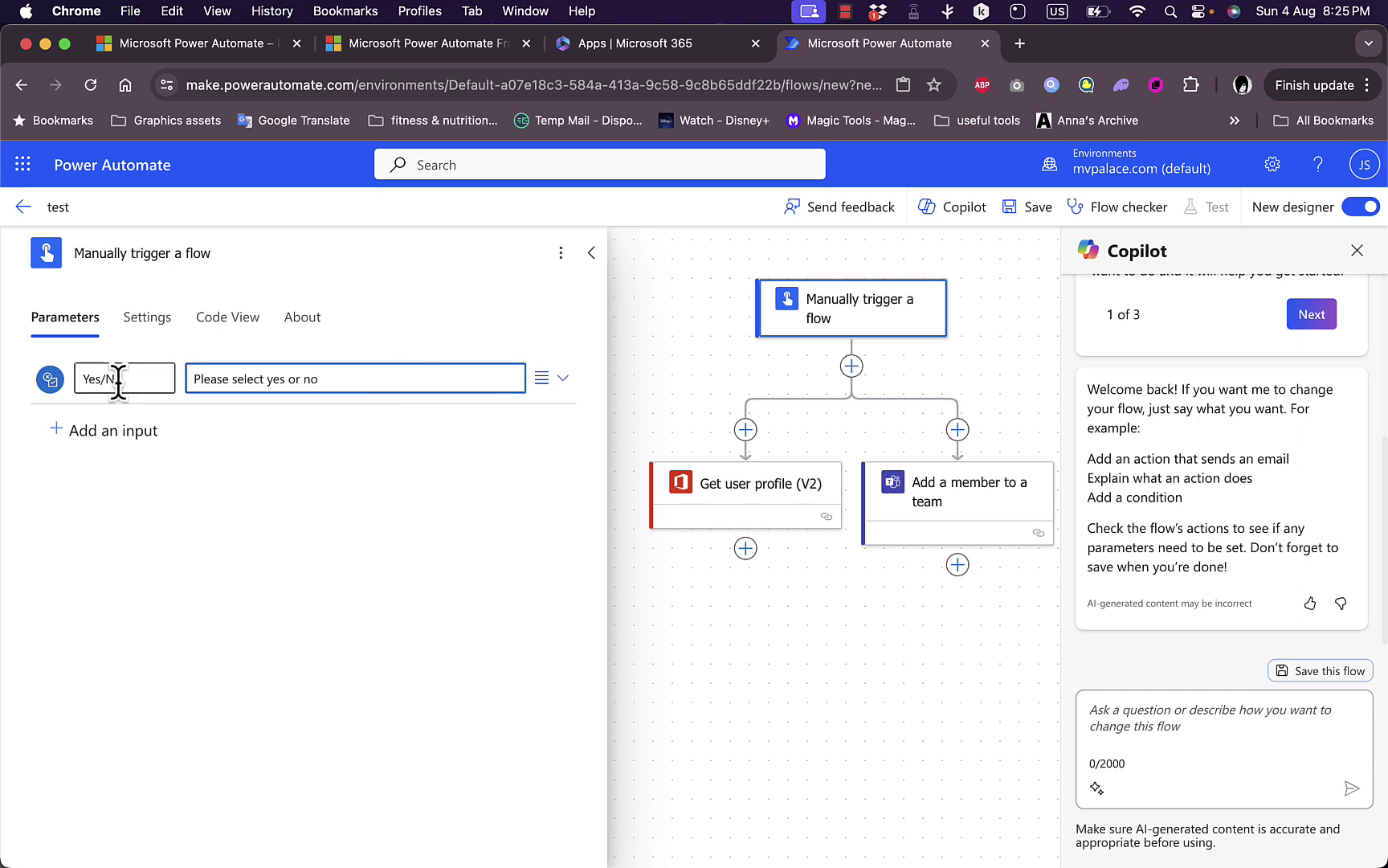
{"action": "left_click", "coordinate": [691, 361]}
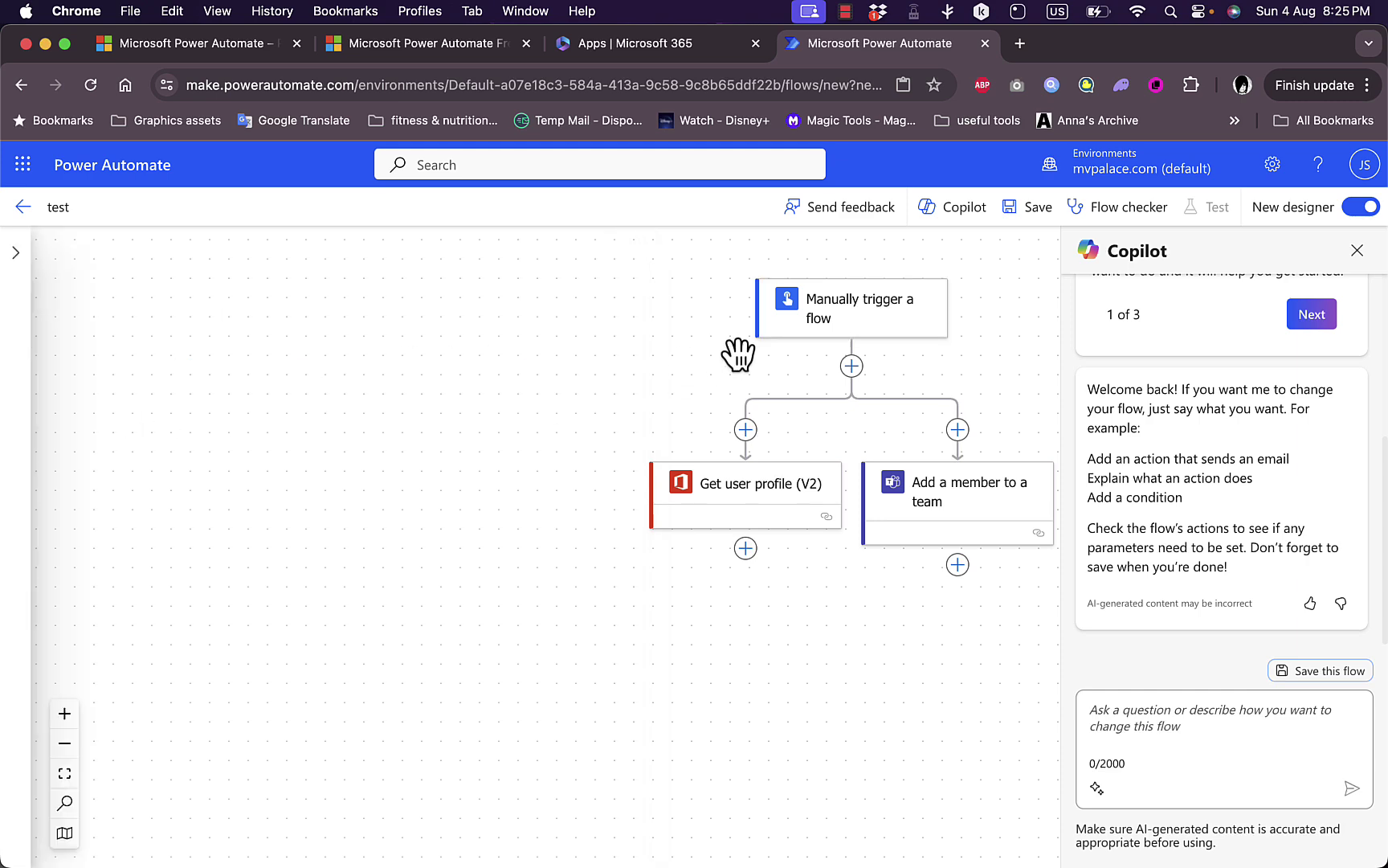
{"action": "scroll", "coordinate": [961, 390], "scroll_direction": "right", "scroll_amount": 5}
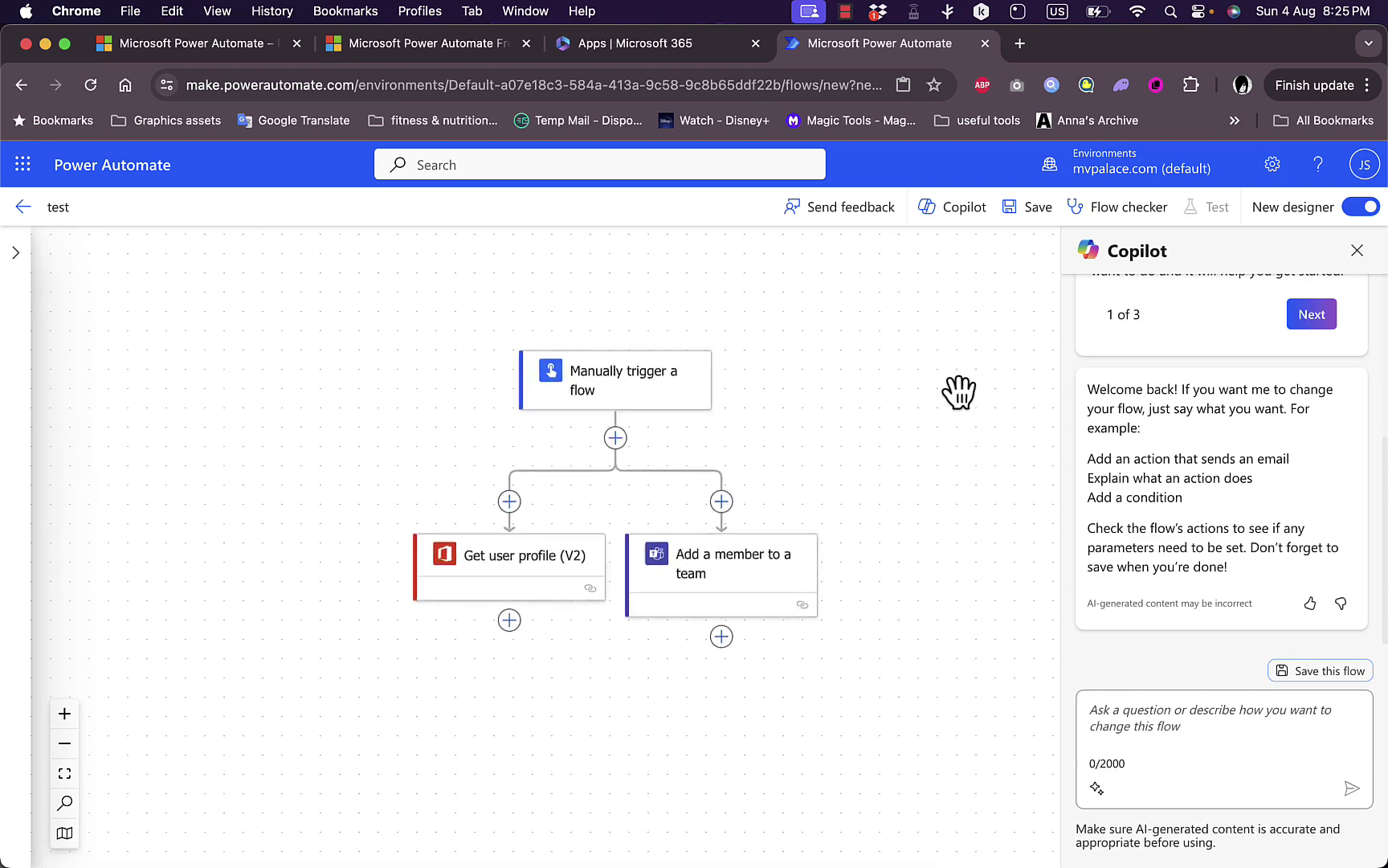
{"action": "scroll", "coordinate": [961, 390], "scroll_direction": "down", "scroll_amount": 2}
{"action": "scroll", "coordinate": [960, 391], "scroll_direction": "up", "scroll_amount": 2}
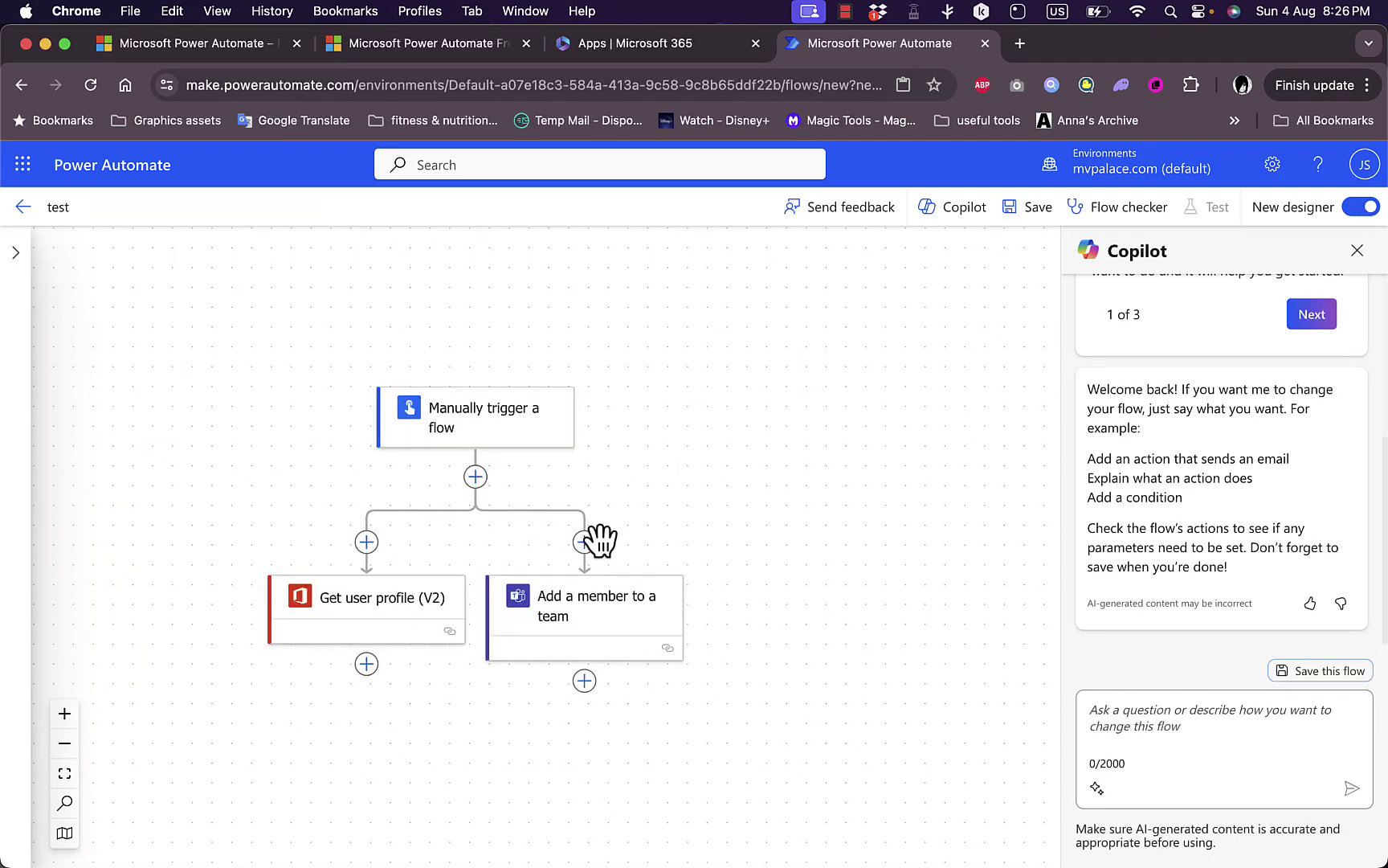
Close the Teams connection setup, then leave the editor discarding the unsaved test flow.
{"action": "mouse_move", "coordinate": [617, 619]}
{"action": "left_mouse_down"}
{"action": "mouse_move", "coordinate": [673, 613]}
{"action": "mouse_move", "coordinate": [623, 619]}
{"action": "left_mouse_up"}
{"action": "left_click", "coordinate": [621, 620]}
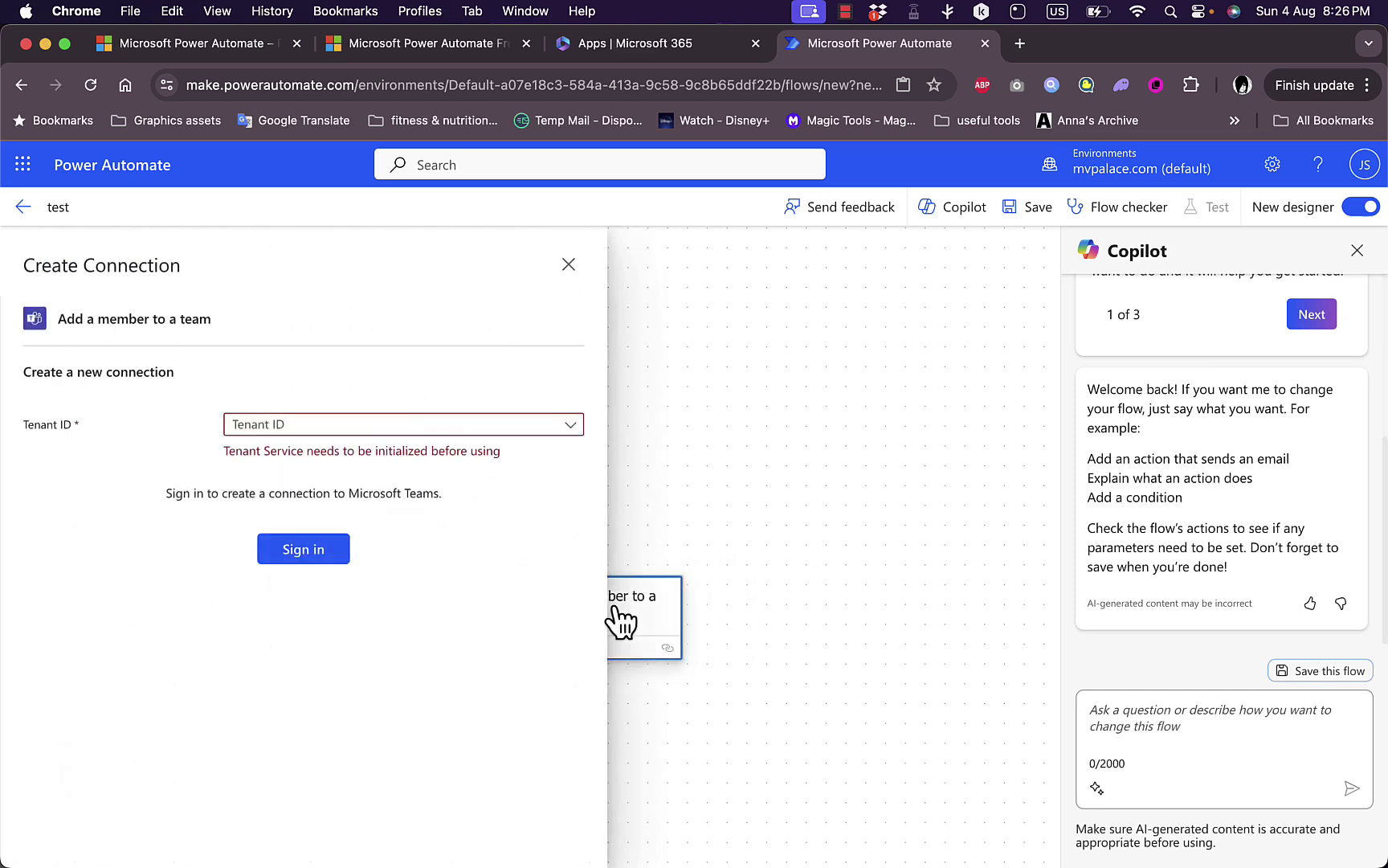
{"action": "left_click", "coordinate": [573, 426]}
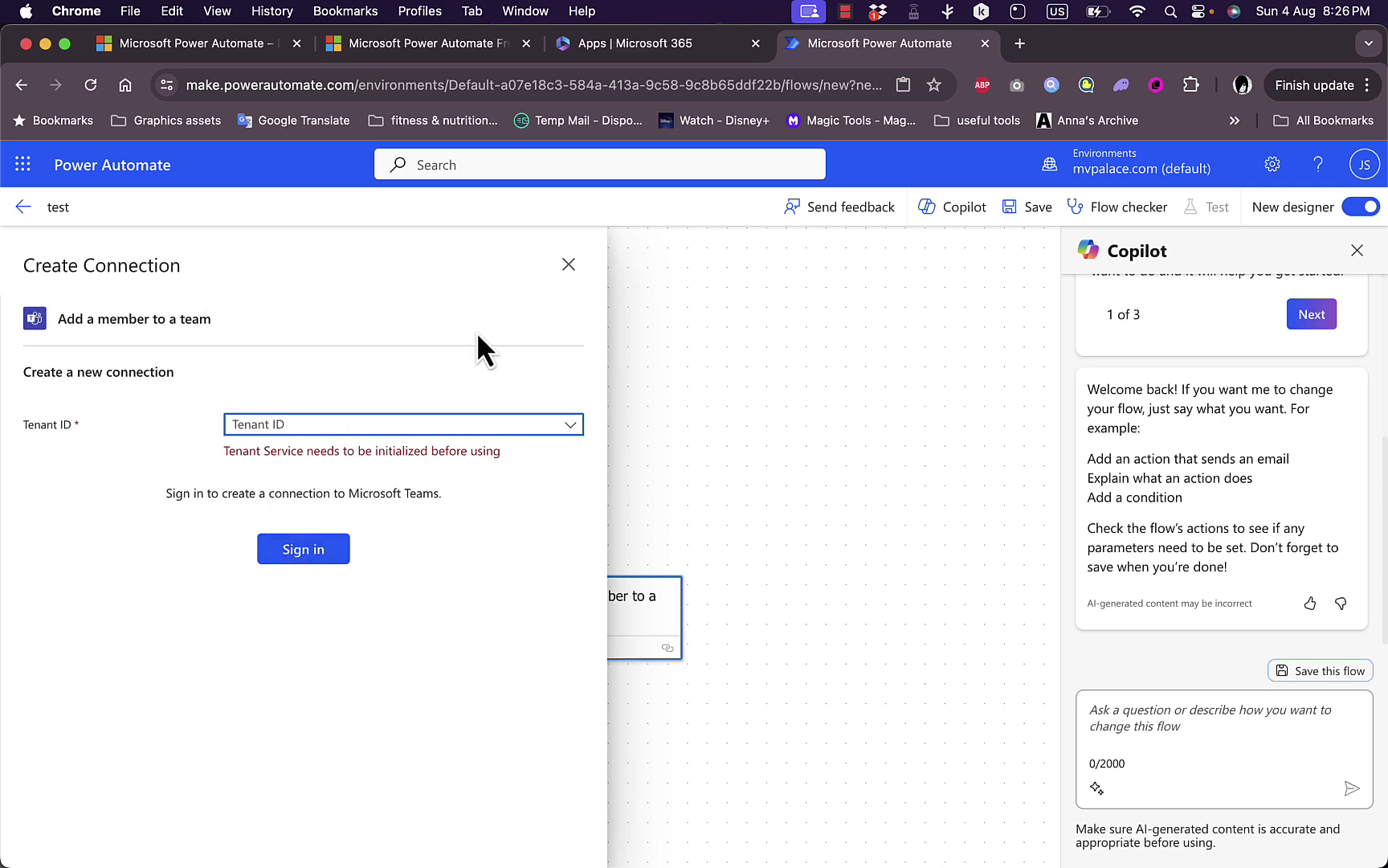
{"action": "left_click", "coordinate": [569, 265]}
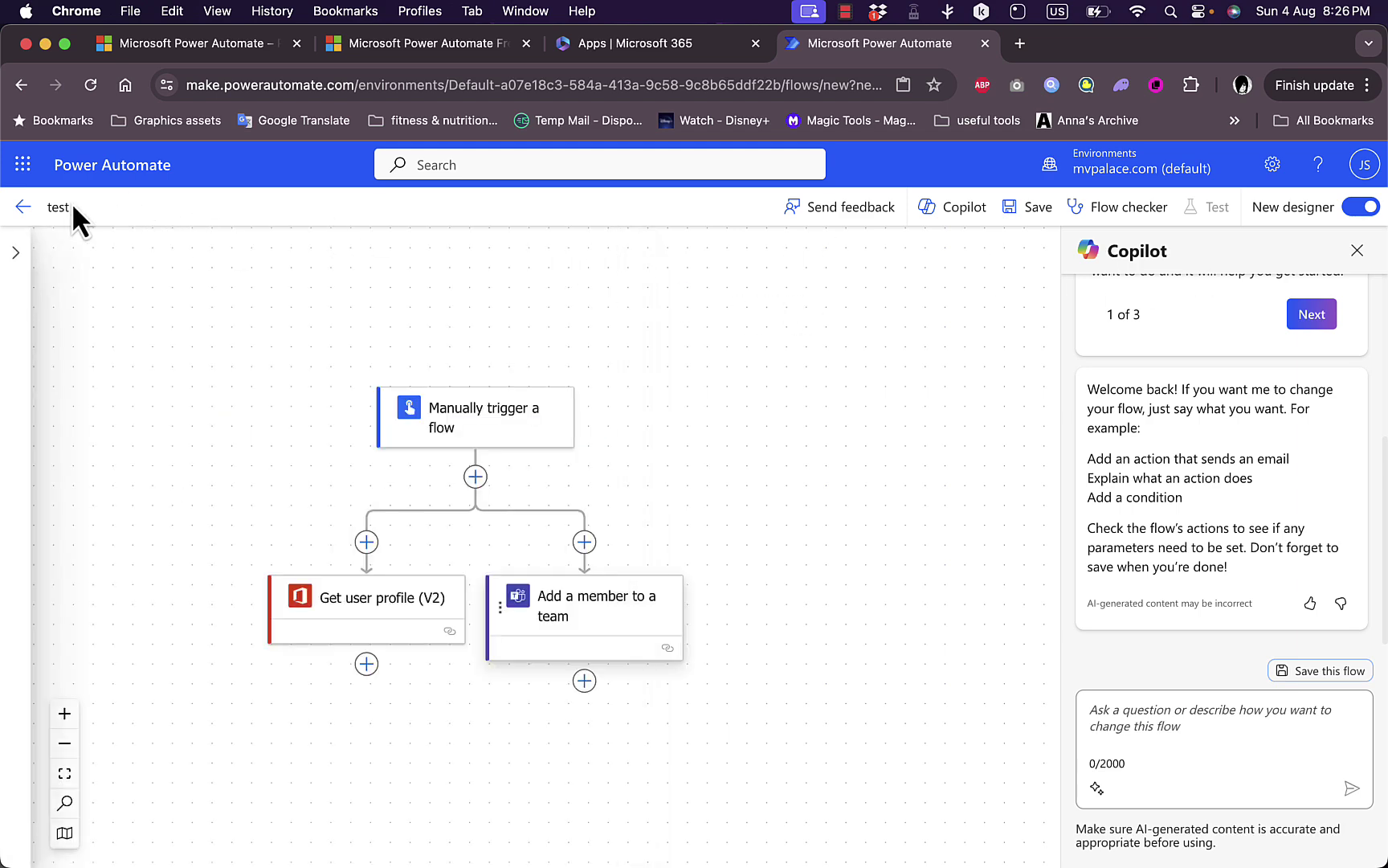
{"action": "left_click", "coordinate": [24, 209]}
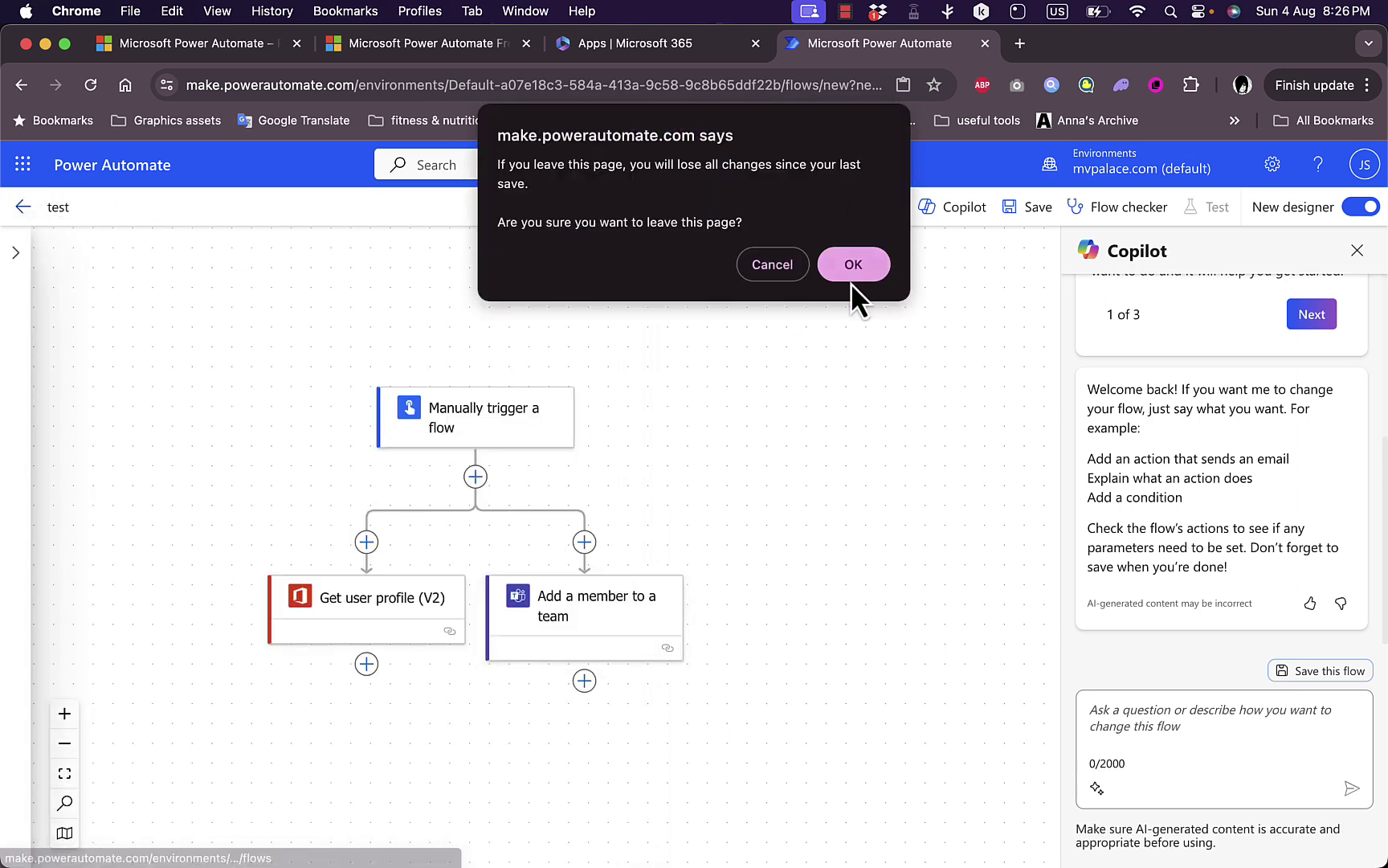
{"action": "left_click", "coordinate": [850, 277]}
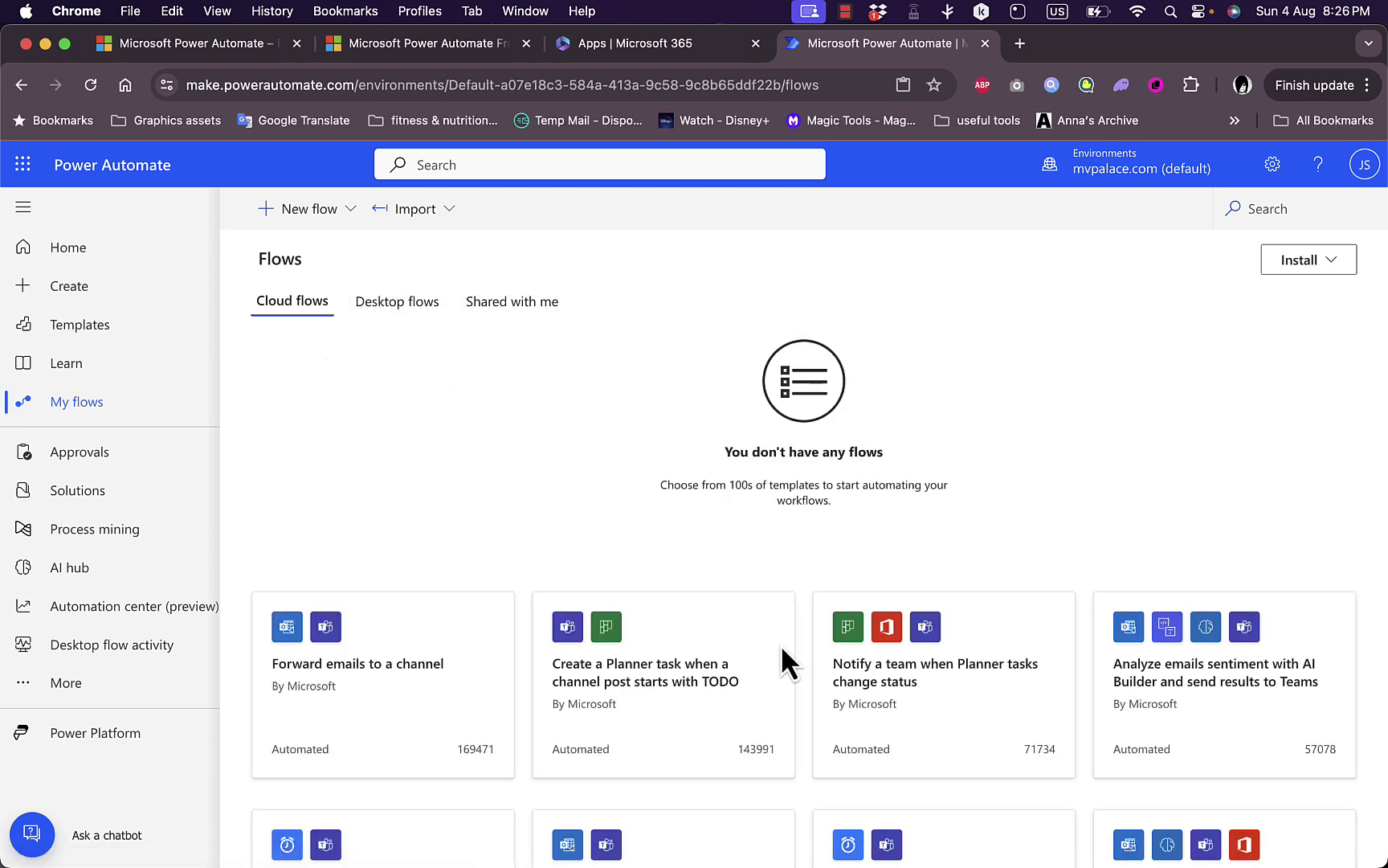
Open the 'Save Outlook.com email attachments to your OneDrive' template from the template list.
{"action": "scroll", "coordinate": [810, 687], "scroll_direction": "down", "scroll_amount": 5}
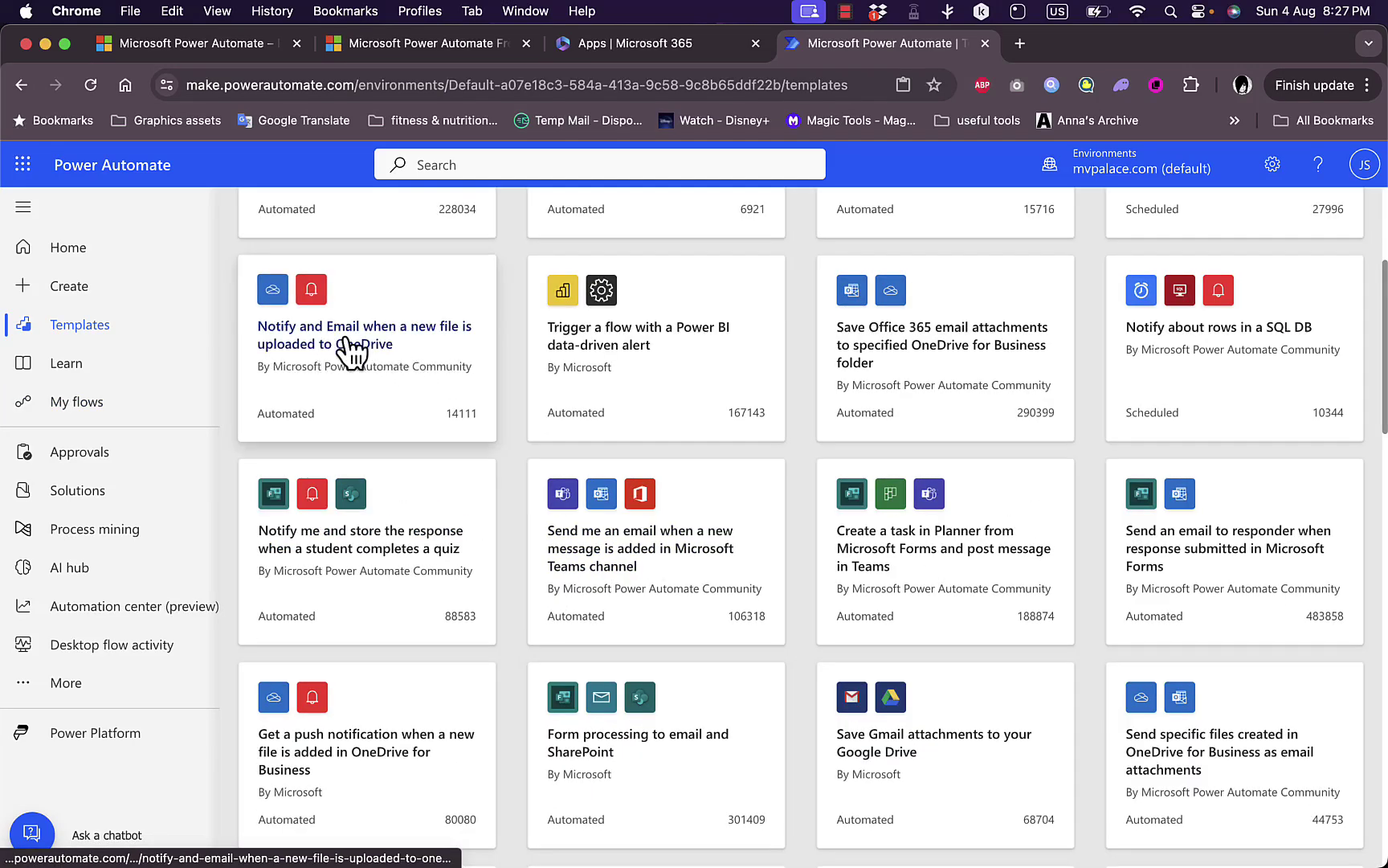
{"action": "scroll", "coordinate": [350, 350], "scroll_direction": "up", "scroll_amount": 4}
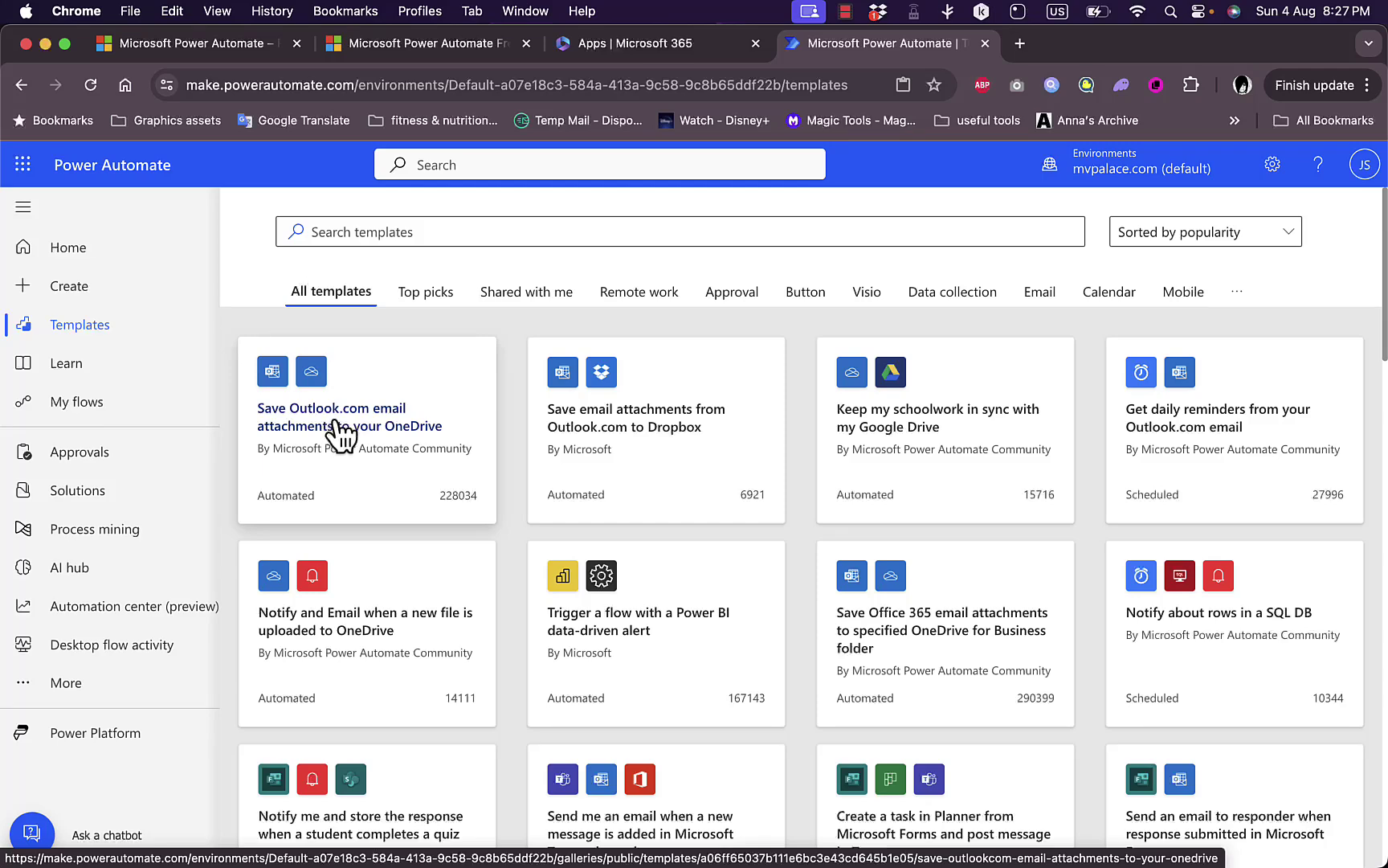
{"action": "left_click", "coordinate": [341, 433]}
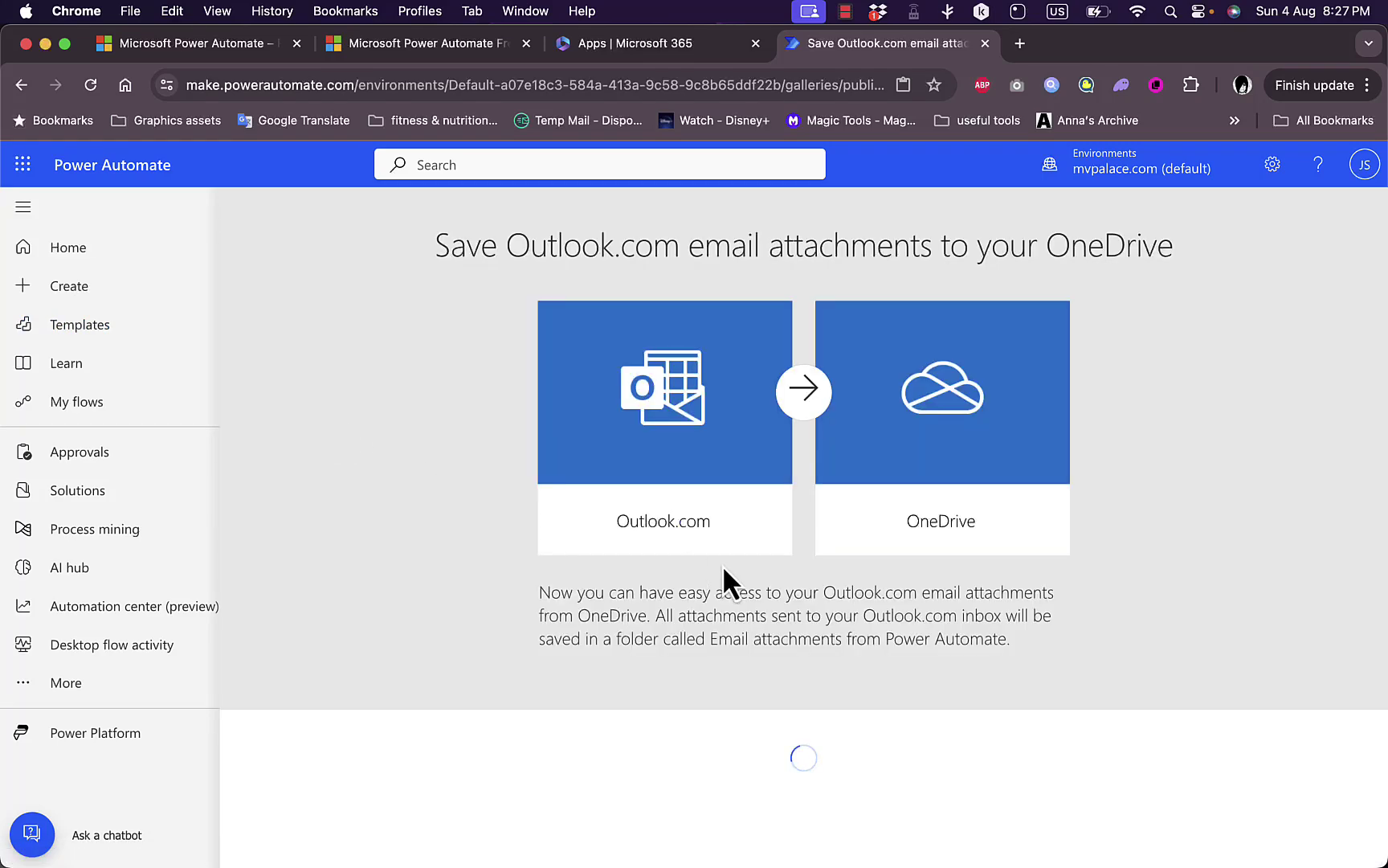
{"action": "scroll", "coordinate": [723, 565], "scroll_direction": "down", "scroll_amount": 2}
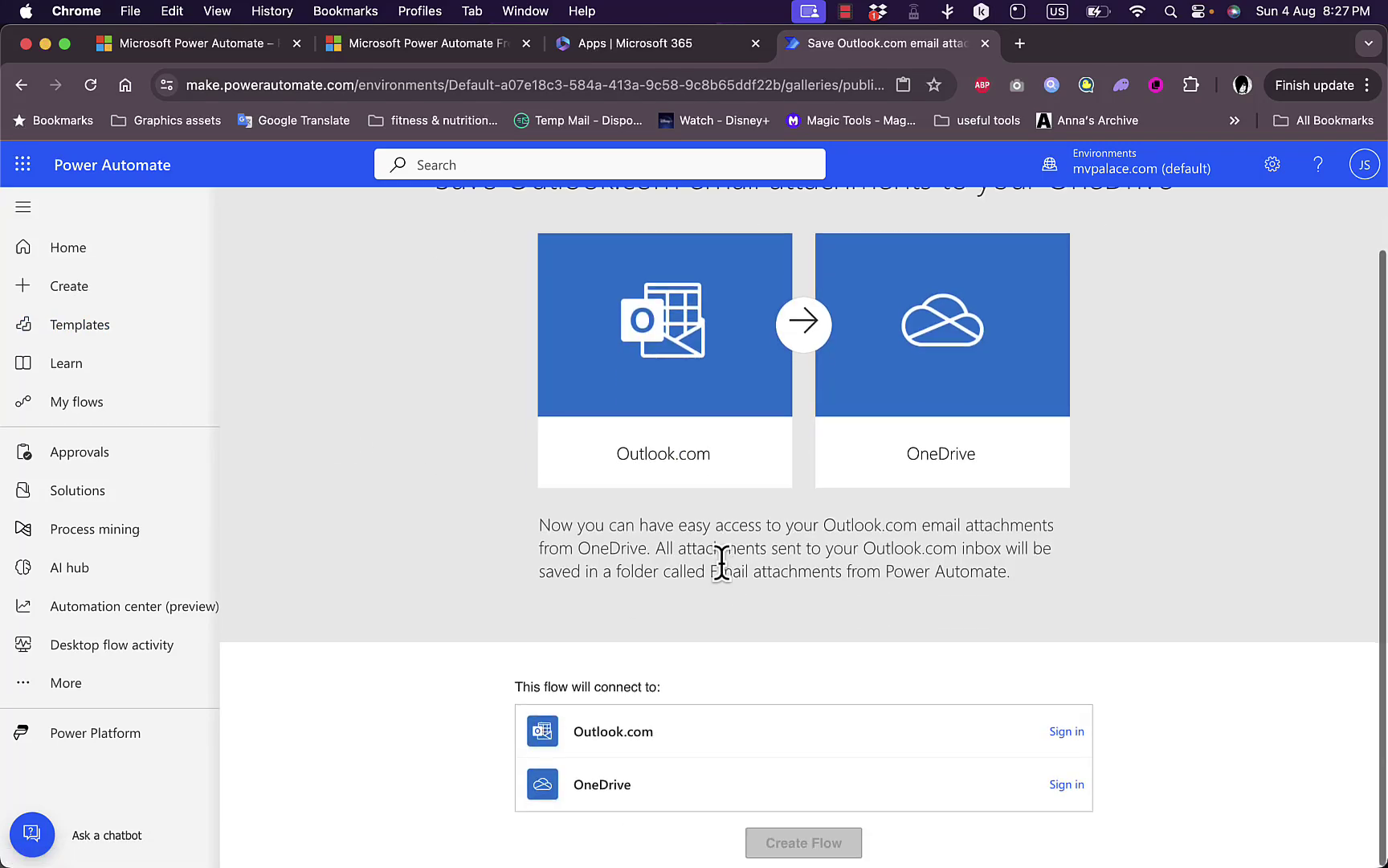
Sign in to Outlook.com and OneDrive, accept permissions, and create the flow.
{"action": "left_click", "coordinate": [1067, 731]}
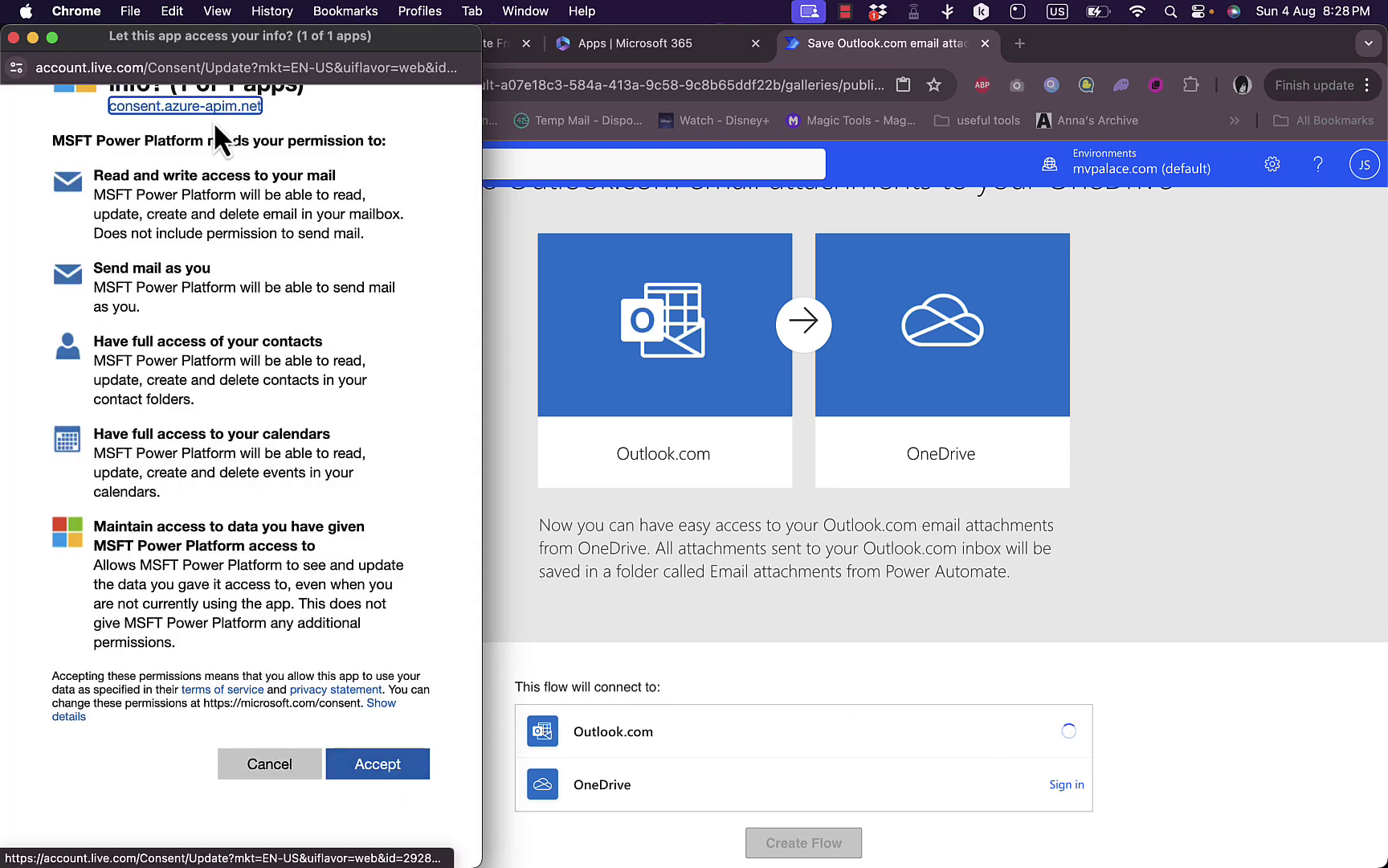
{"action": "left_click", "coordinate": [392, 768]}
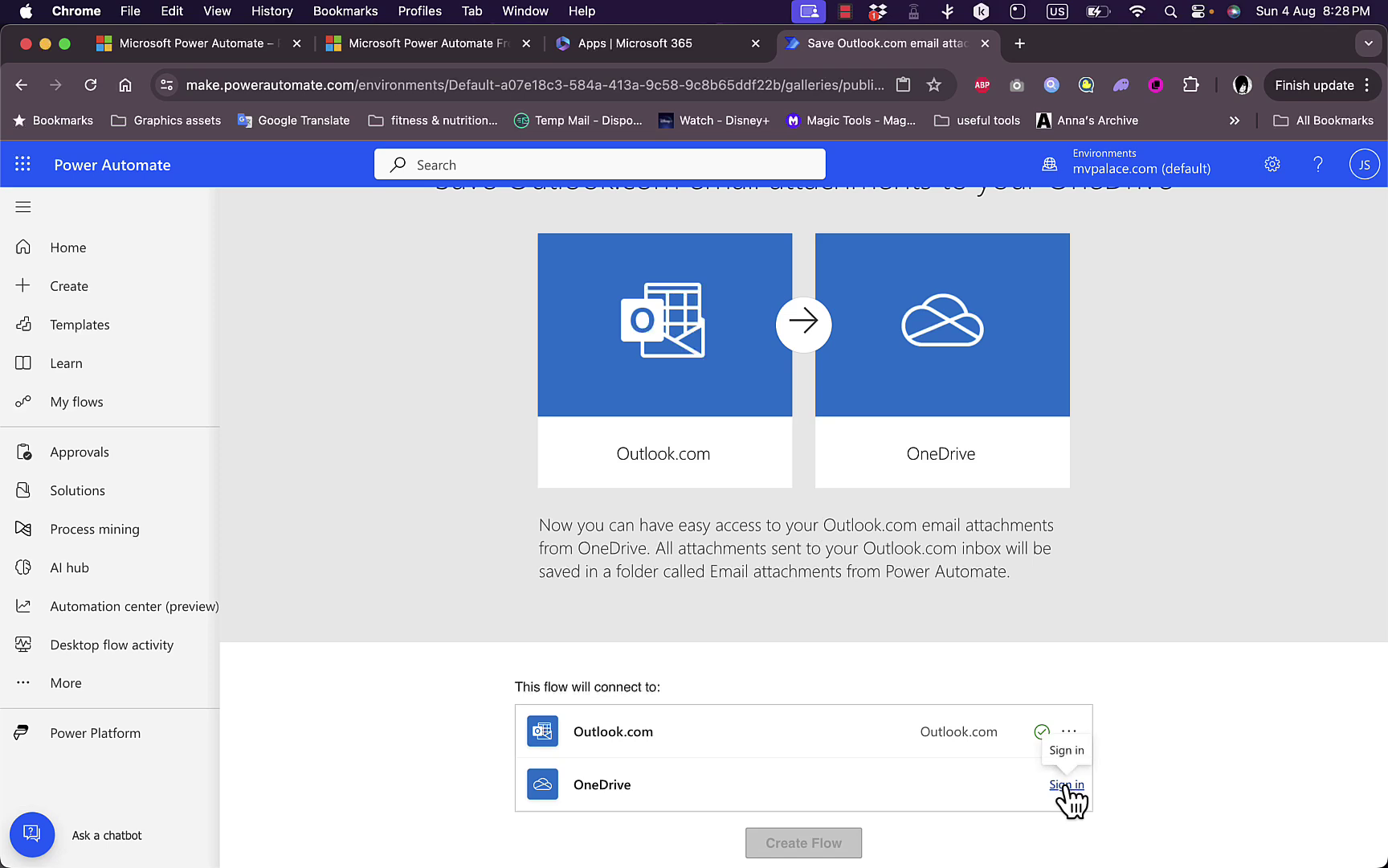
{"action": "left_click", "coordinate": [1064, 786]}
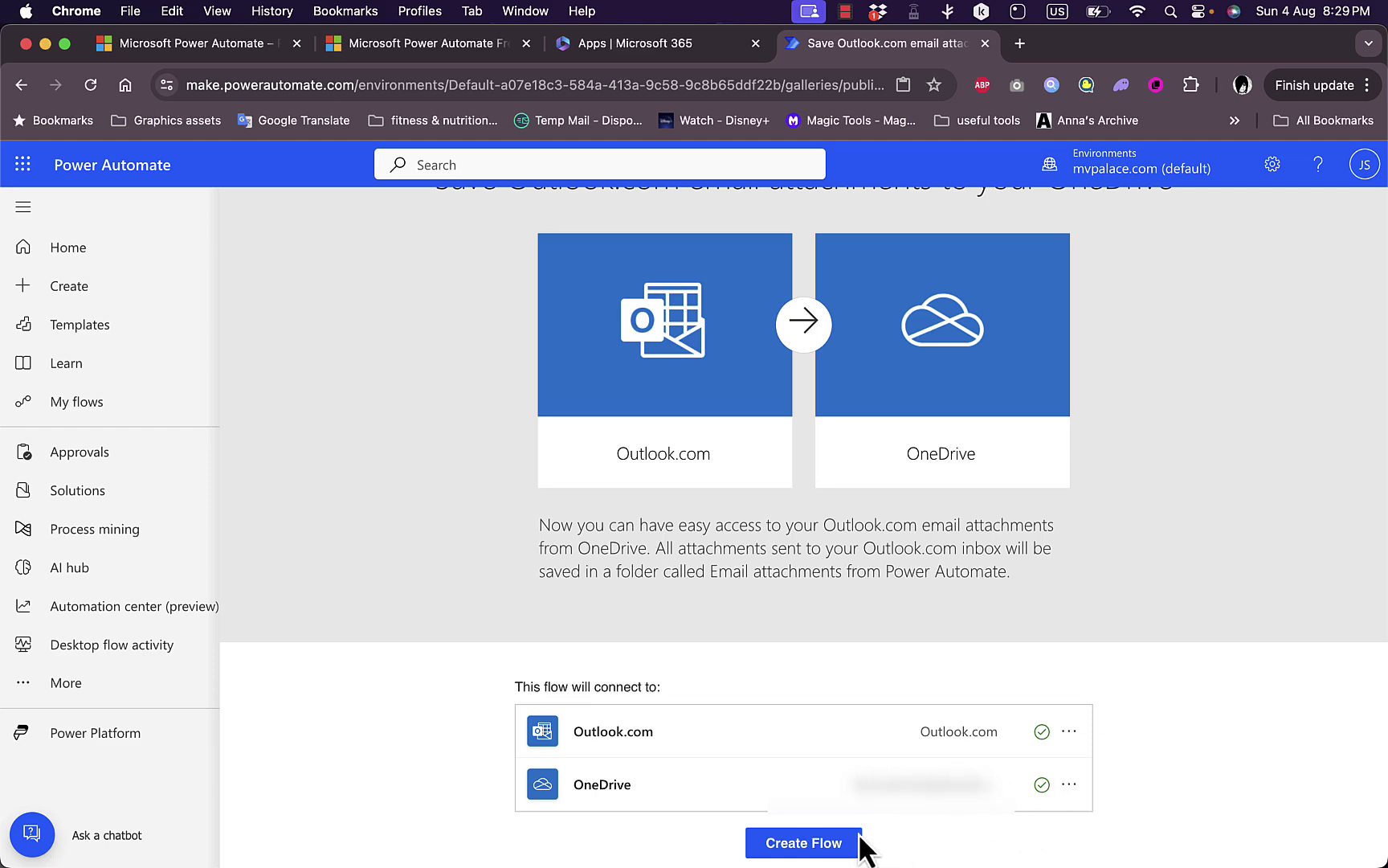
{"action": "left_click", "coordinate": [805, 844]}
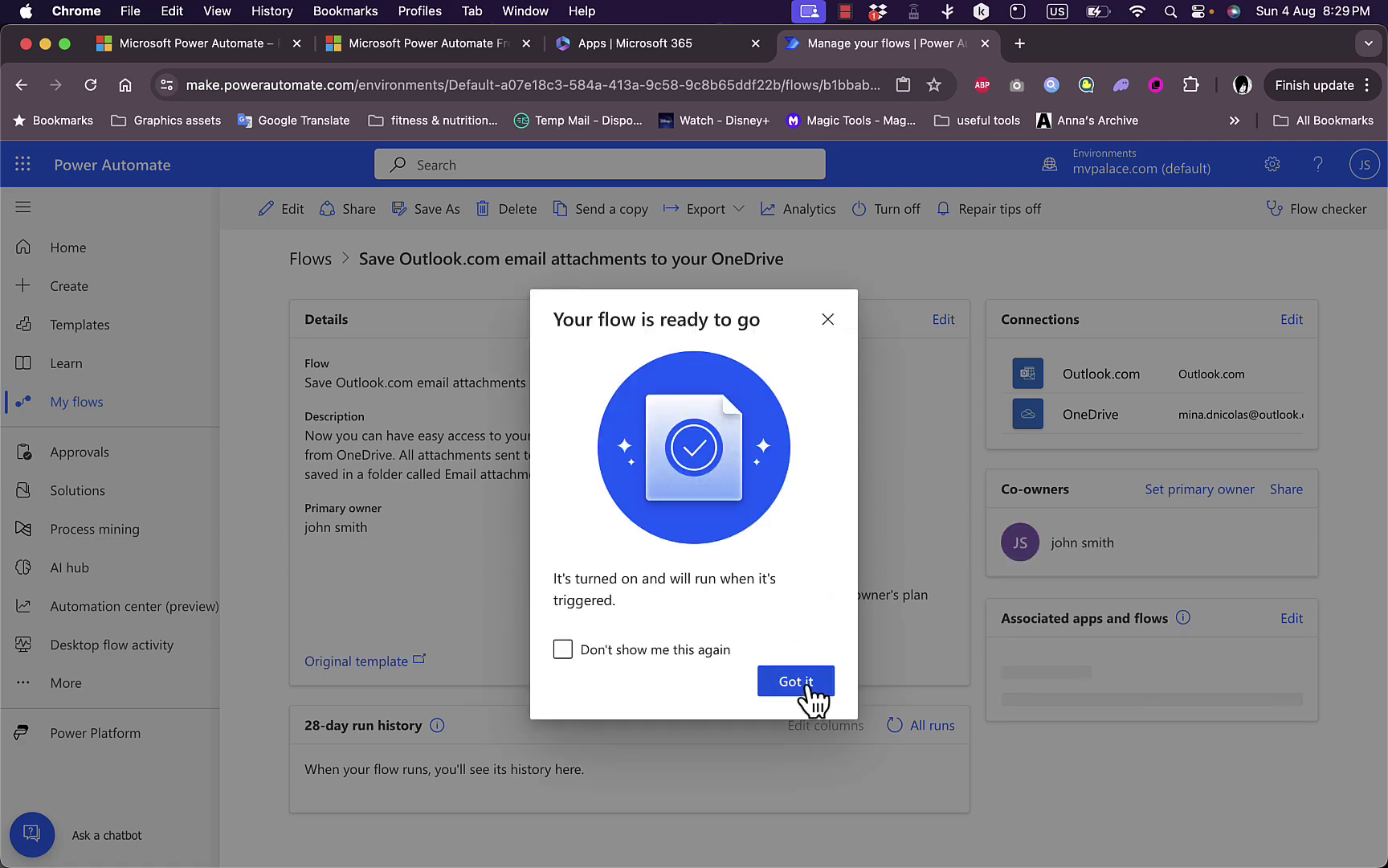
Dismiss the flow-ready message and view the new flow in My flows' Cloud flows list.
{"action": "left_click", "coordinate": [802, 687]}
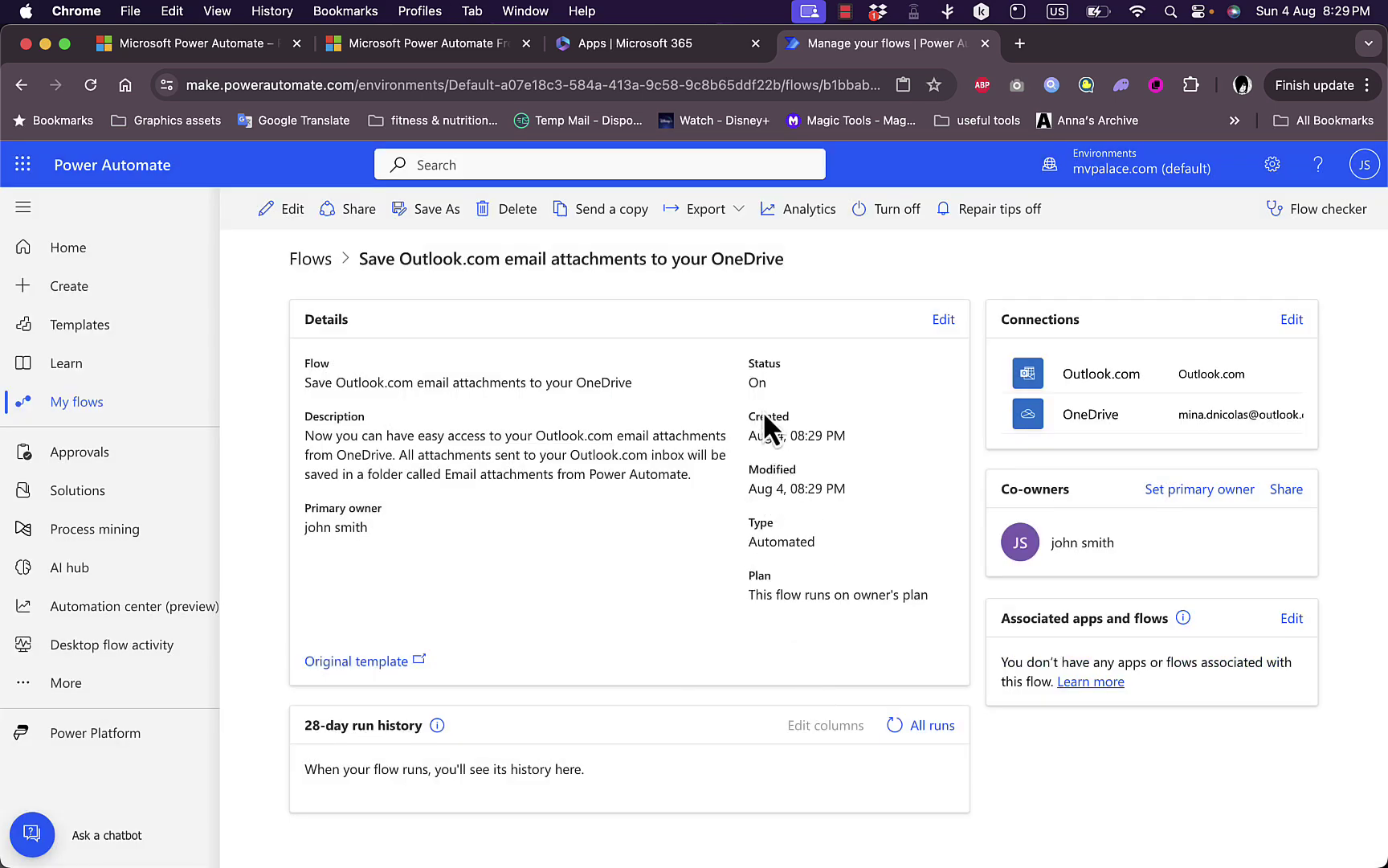
{"action": "left_click", "coordinate": [90, 404]}
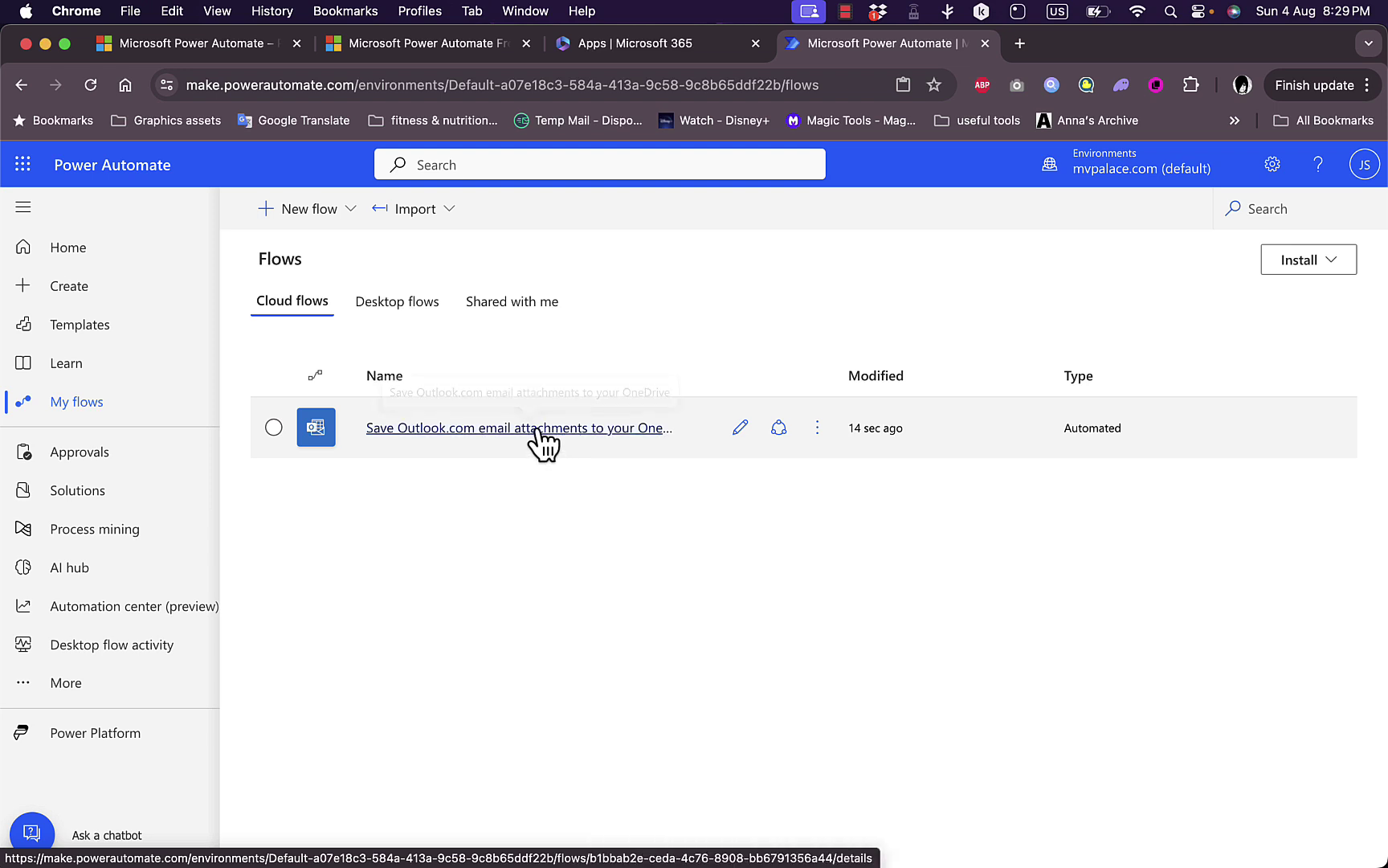
Open the attachments flow in the editor, cancelling a new step to show its existing steps.
{"action": "left_click", "coordinate": [740, 427]}
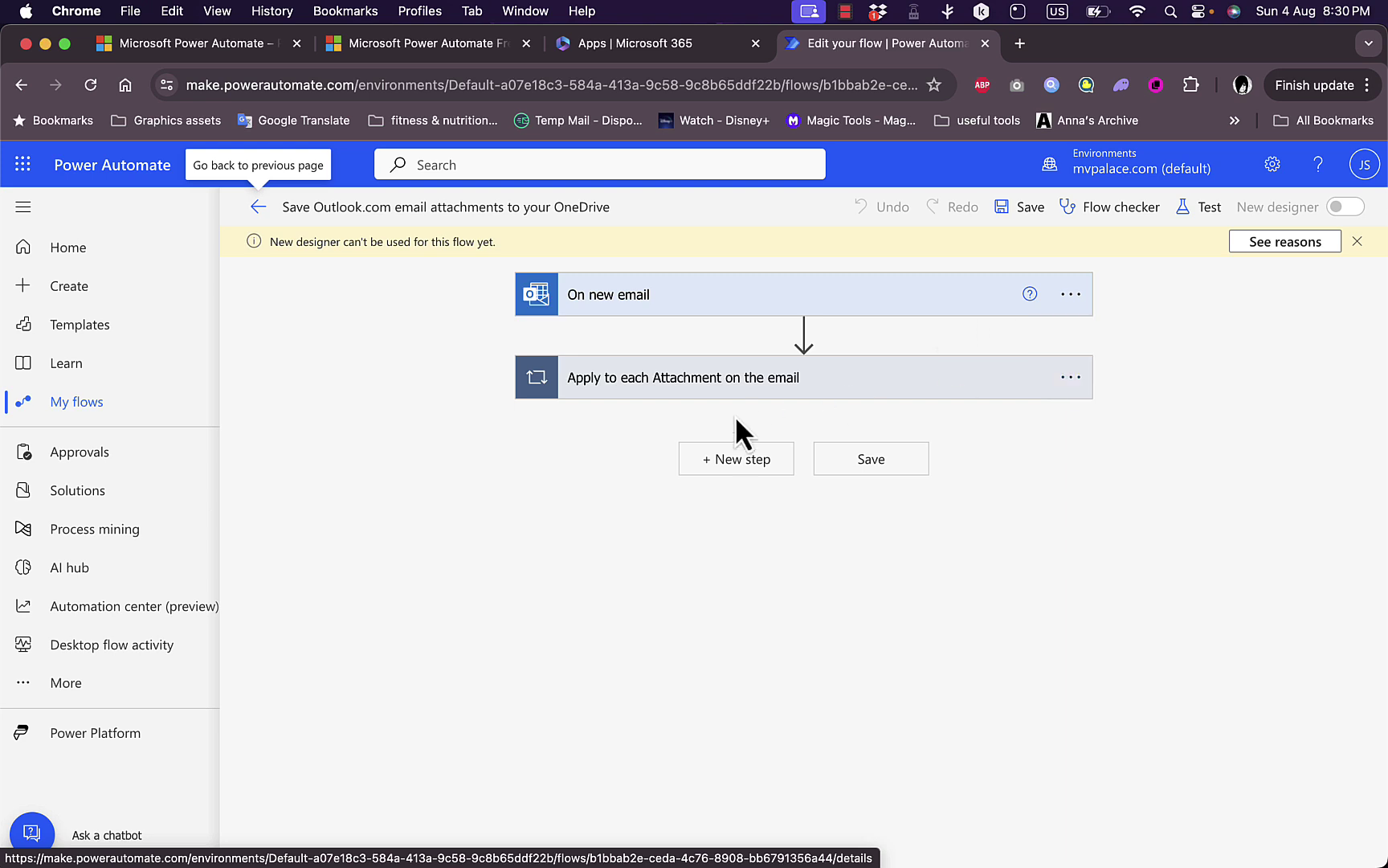
{"action": "left_click", "coordinate": [734, 472]}
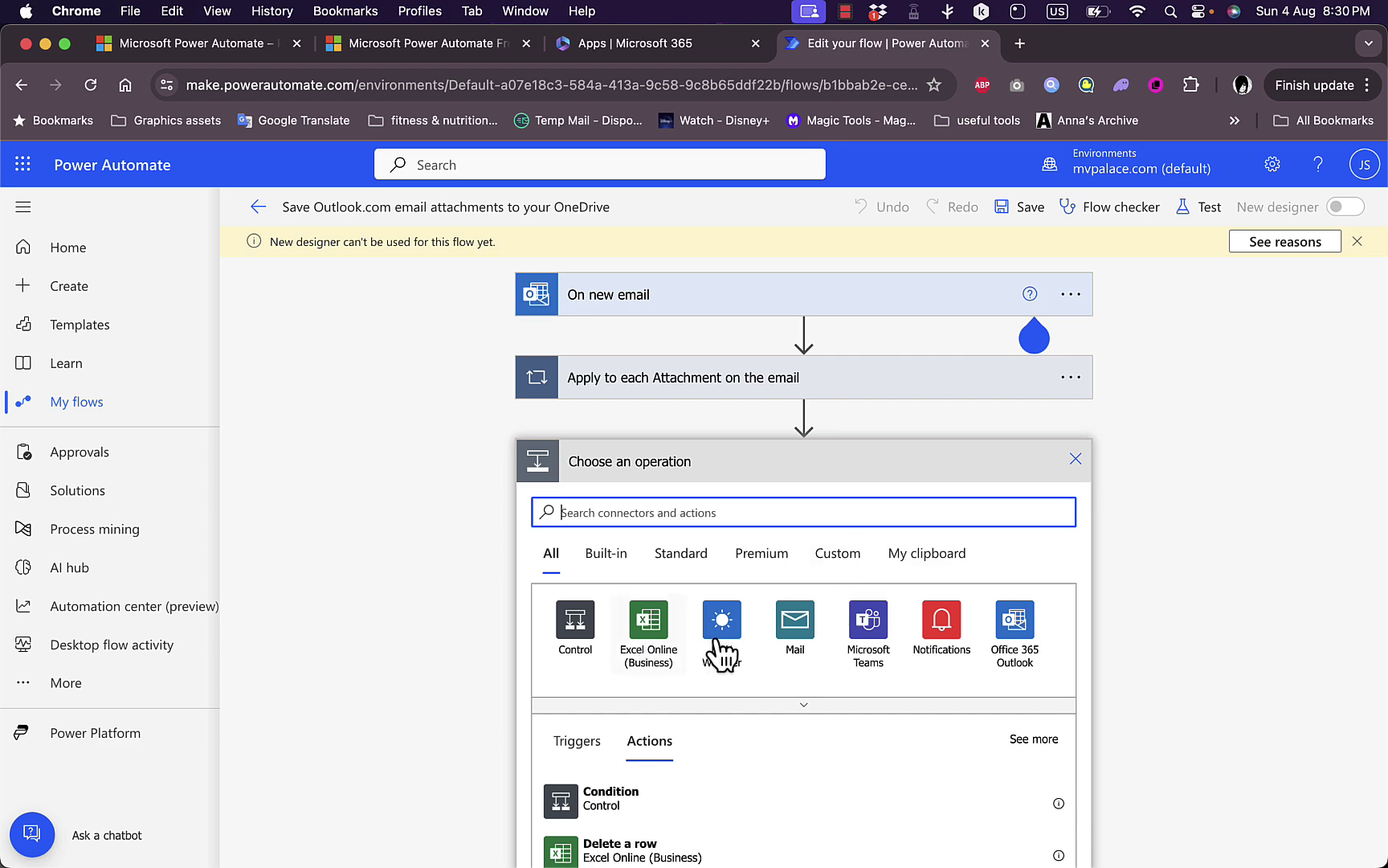
{"action": "scroll", "coordinate": [868, 663], "scroll_direction": "down", "scroll_amount": 3}
{"action": "scroll", "coordinate": [860, 661], "scroll_direction": "down", "scroll_amount": 2}
{"action": "scroll", "coordinate": [864, 661], "scroll_direction": "up", "scroll_amount": 5}
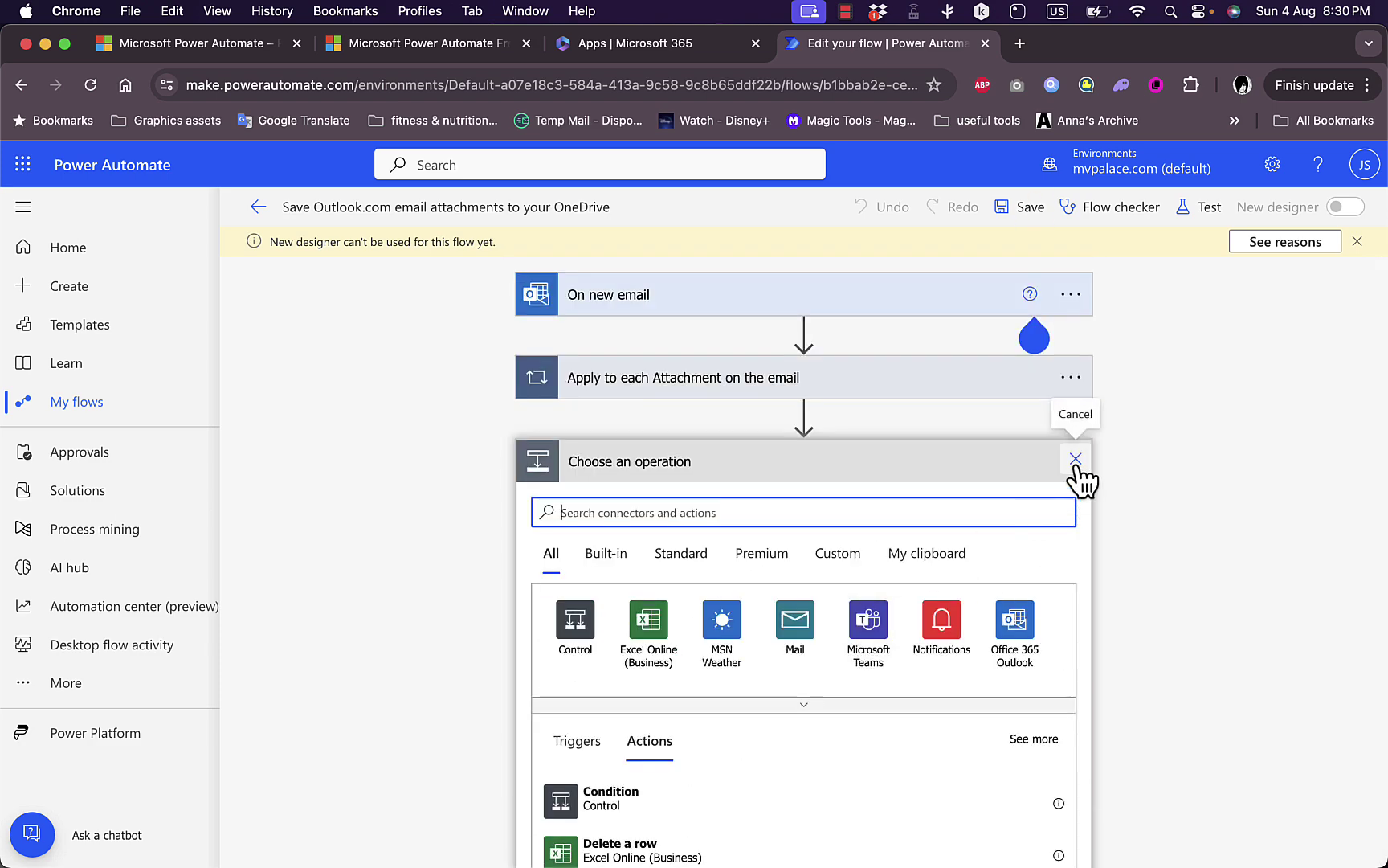
{"action": "left_click", "coordinate": [1074, 458]}
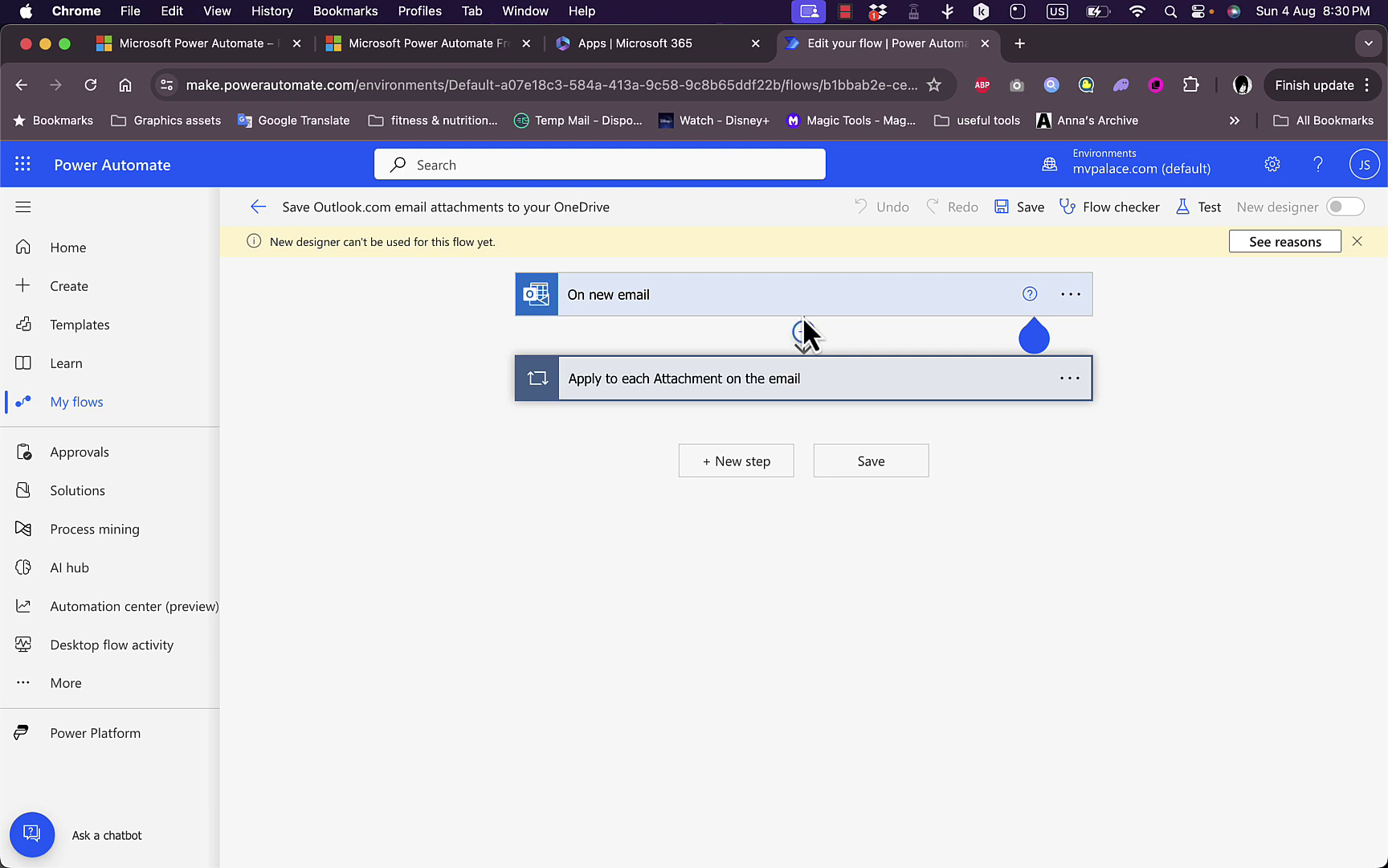